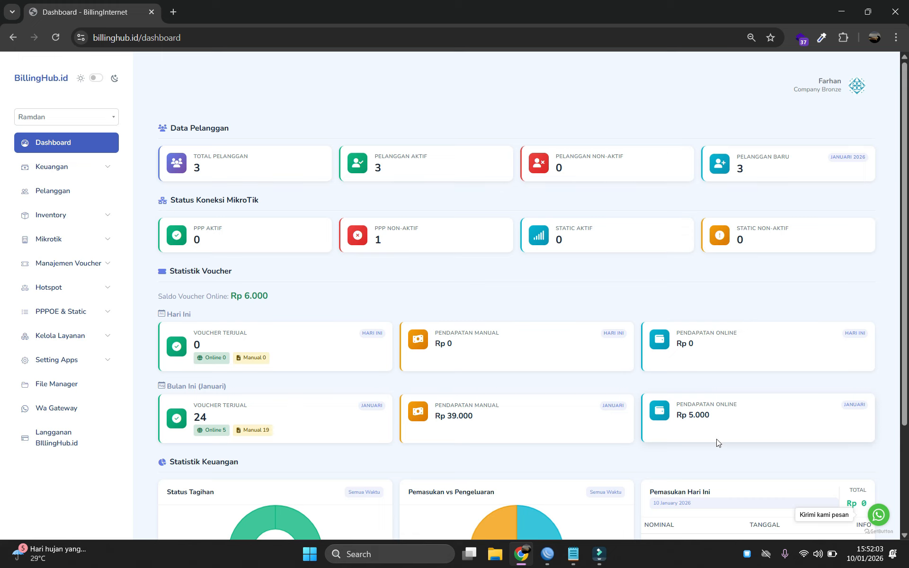
# Bring the Notepad task list over the browser and remove the DONE marker from line 1
pyautogui.click(575, 565)
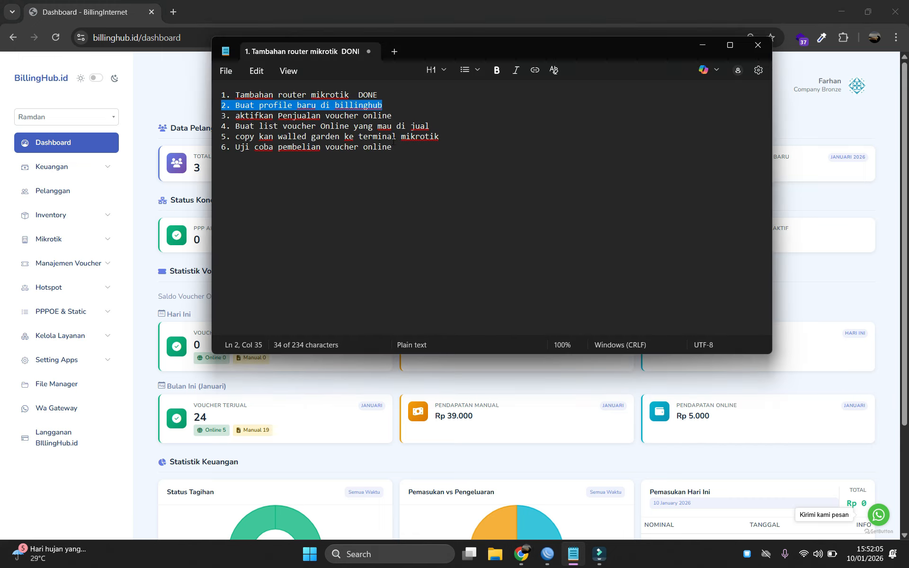
pyautogui.moveTo(457, 47); pyautogui.dragTo(526, 113)
pyautogui.click(500, 195)
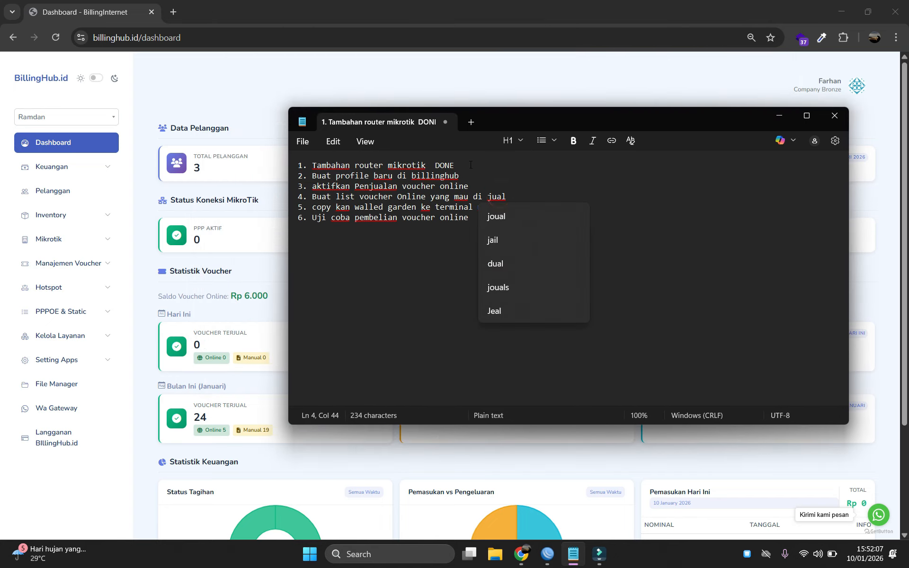
pyautogui.click(444, 165)
pyautogui.doubleClick(444, 165)
pyautogui.press('BackSpace')
pyautogui.press('BackSpace')
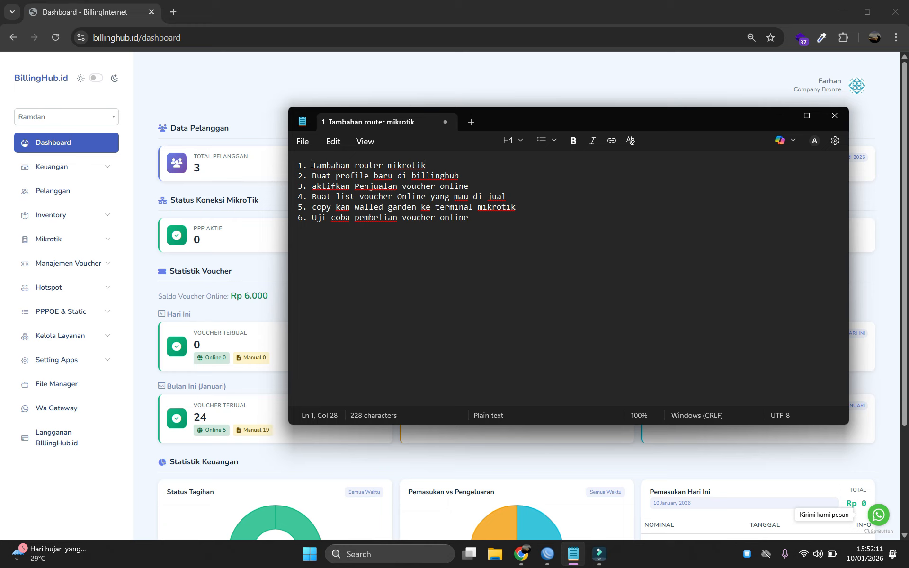
# Review the task lines: the first task, activating online voucher sales, and the last task
pyautogui.moveTo(312, 164); pyautogui.dragTo(462, 181)
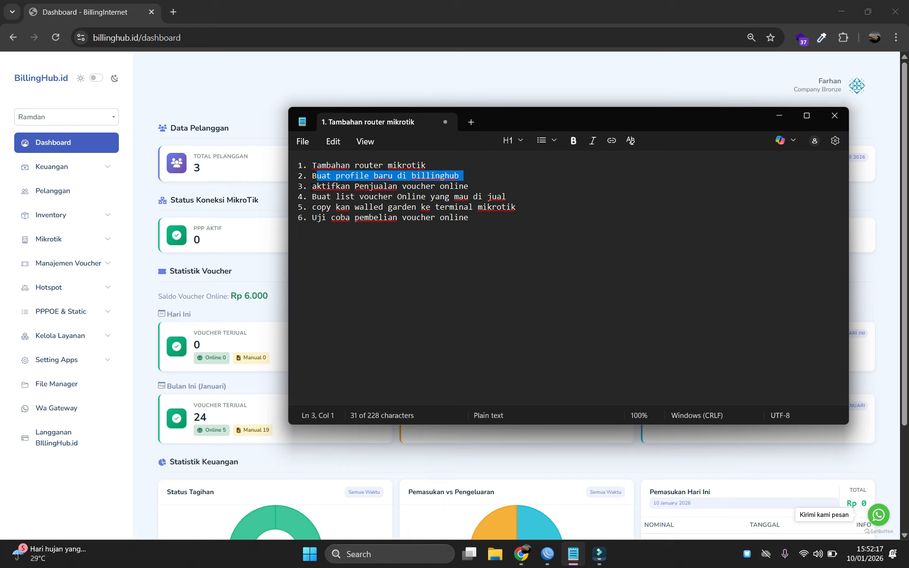
pyautogui.moveTo(312, 186); pyautogui.dragTo(463, 187)
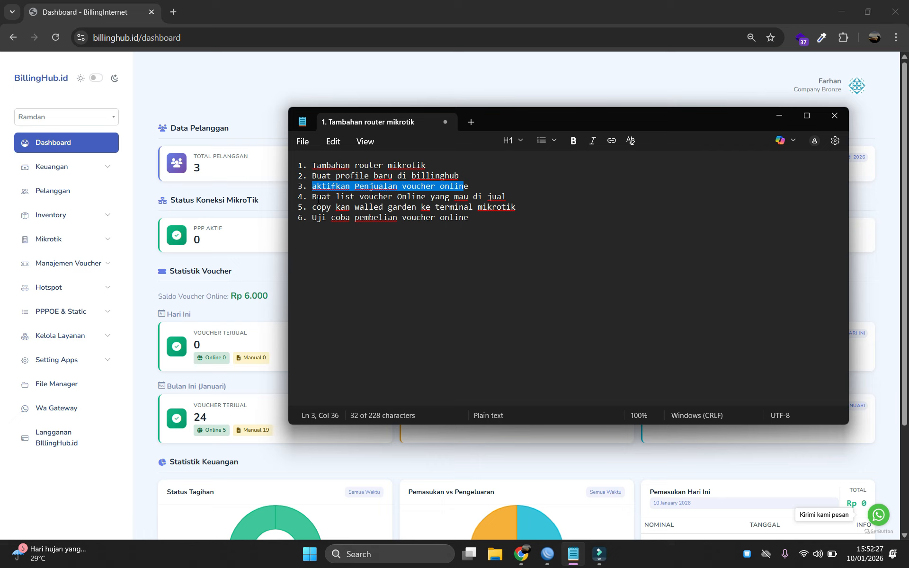
pyautogui.tripleClick(467, 219)
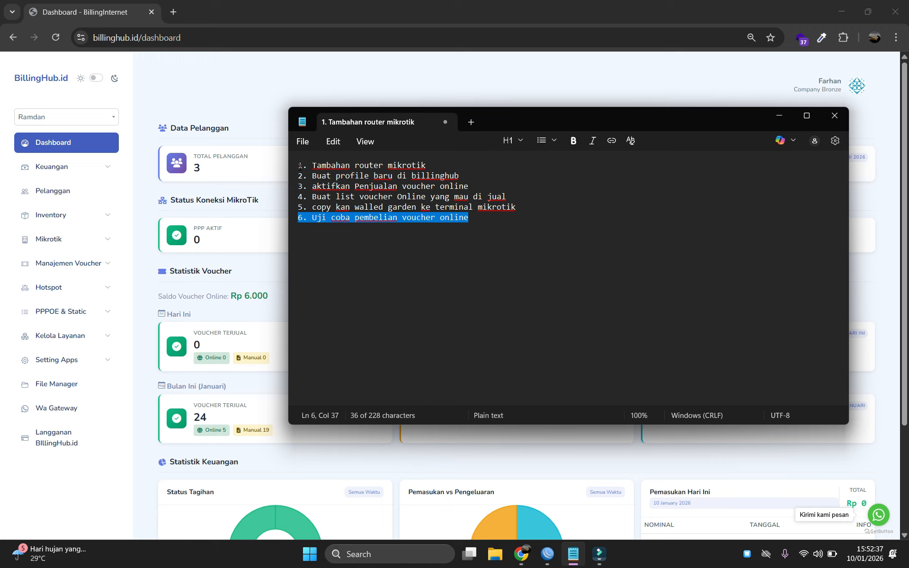
pyautogui.moveTo(443, 165); pyautogui.dragTo(298, 165)
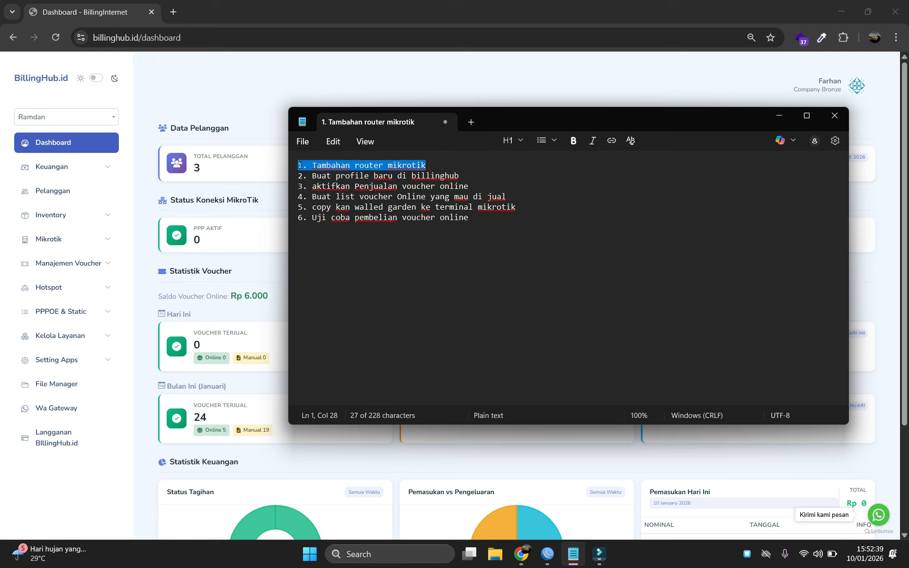
# Open the Mikrotik router list showing the router at id-36.hostddns.us and begin a new router entry
pyautogui.click(147, 191)
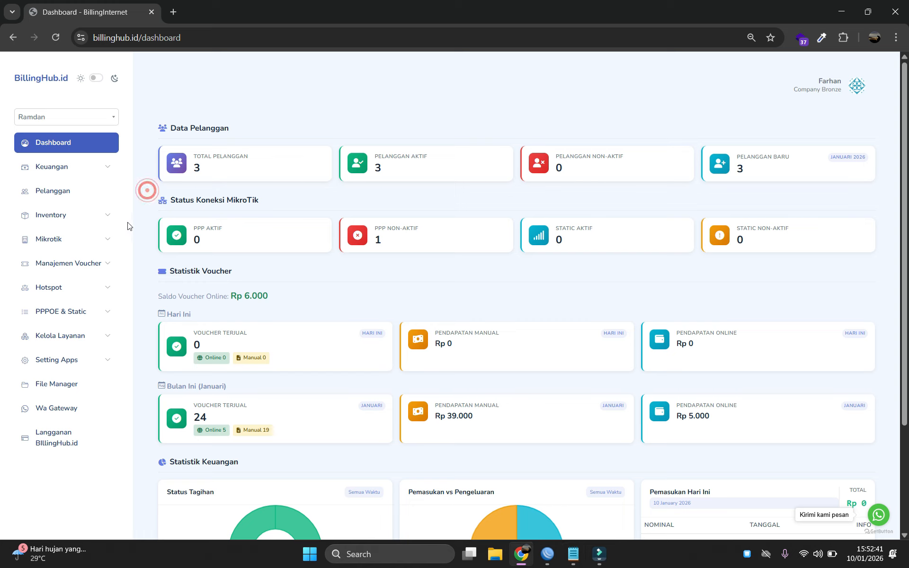
pyautogui.click(79, 239)
pyautogui.click(63, 258)
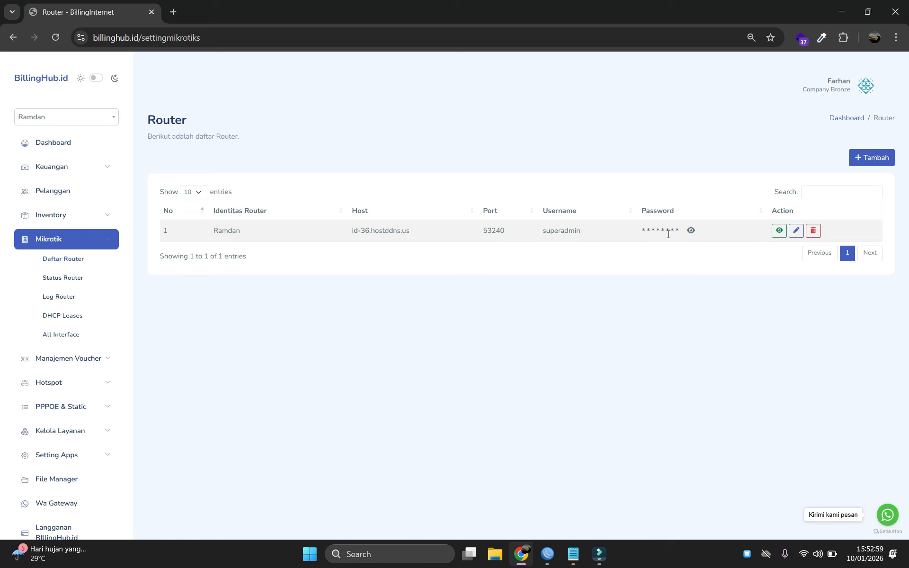
pyautogui.click(874, 159)
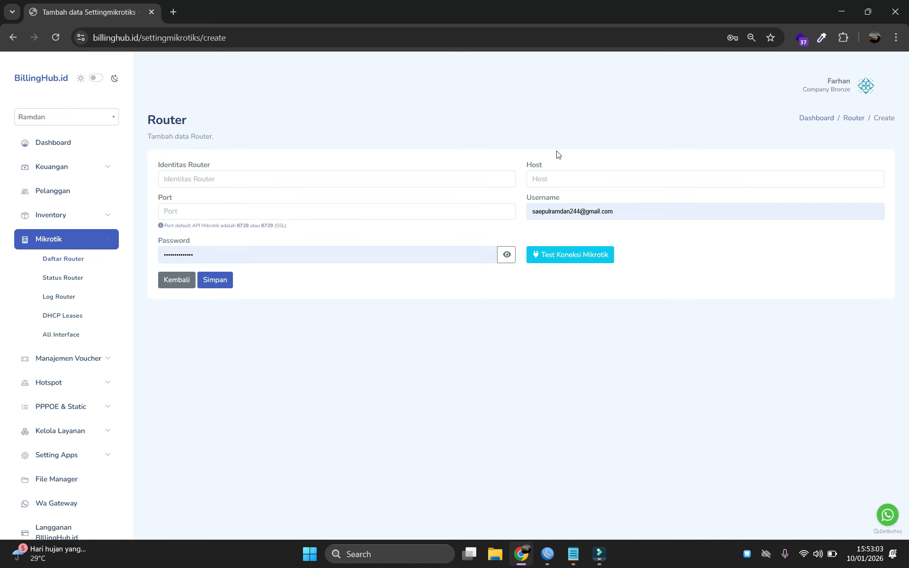
# Clear the browser-autofilled username and password so every Add Router field is empty
pyautogui.click(285, 176)
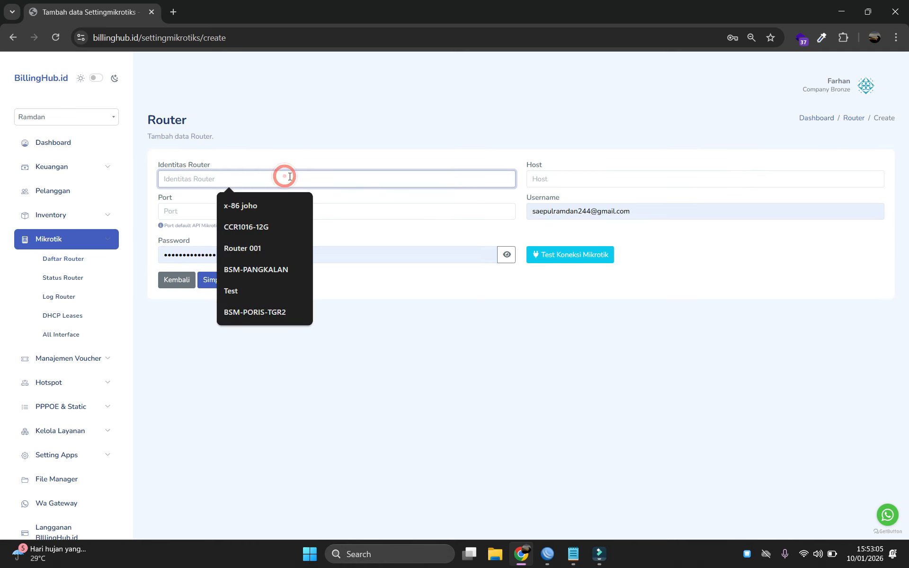
pyautogui.click(552, 177)
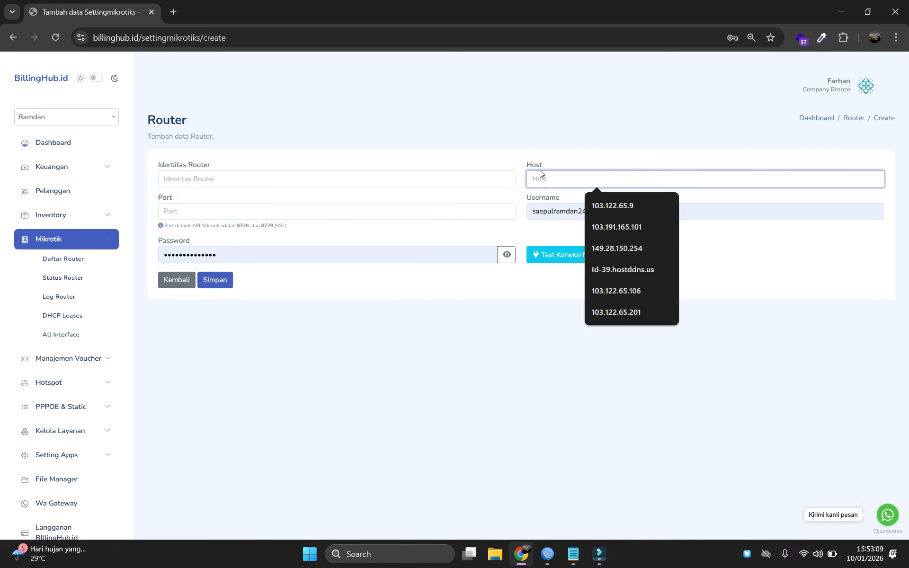
pyautogui.click(276, 213)
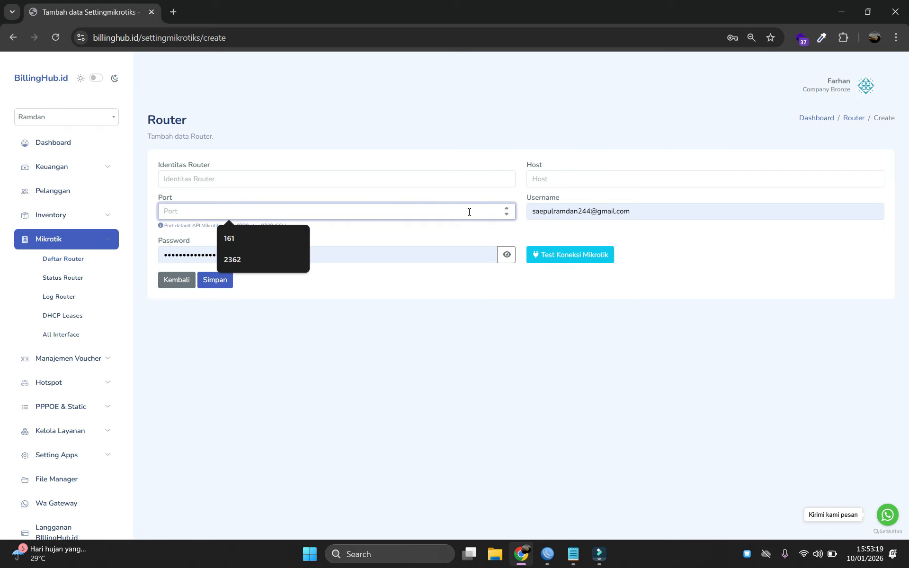
pyautogui.click(544, 211)
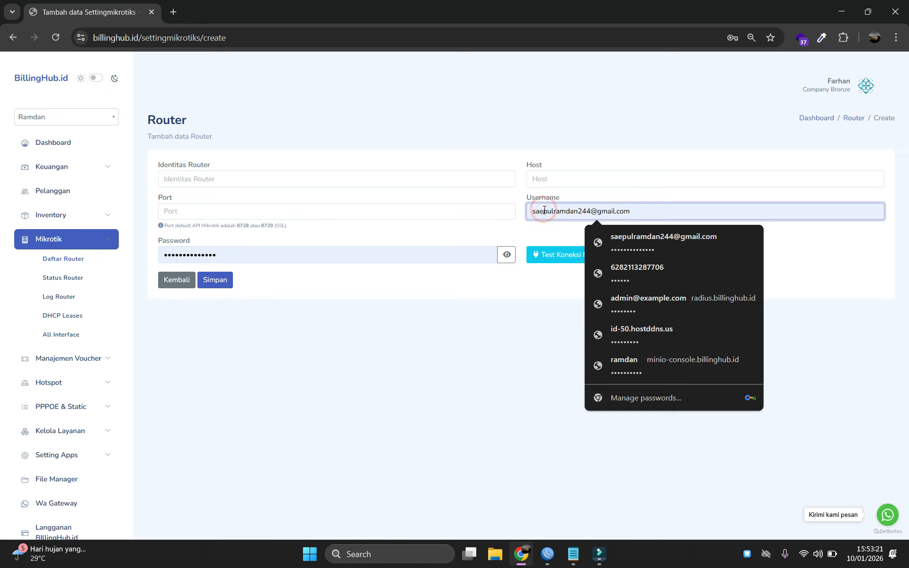
pyautogui.hotkey('ctrl', 'a')
pyautogui.press('BackSpace')
pyautogui.moveTo(238, 255); pyautogui.dragTo(139, 259)
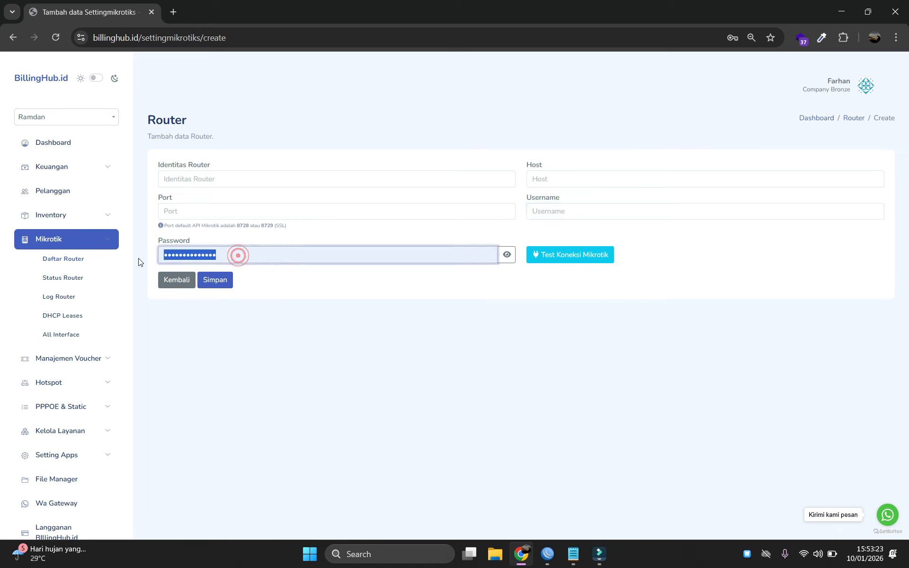
pyautogui.press('BackSpace')
pyautogui.click(356, 309)
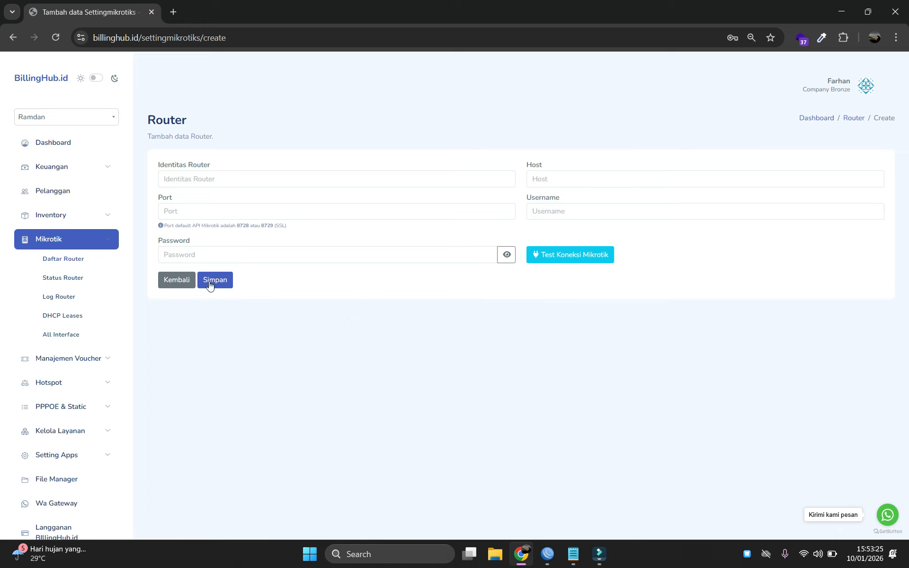
# Discard the new router and test the existing router's connection, confirming success with starnet.net
pyautogui.click(172, 281)
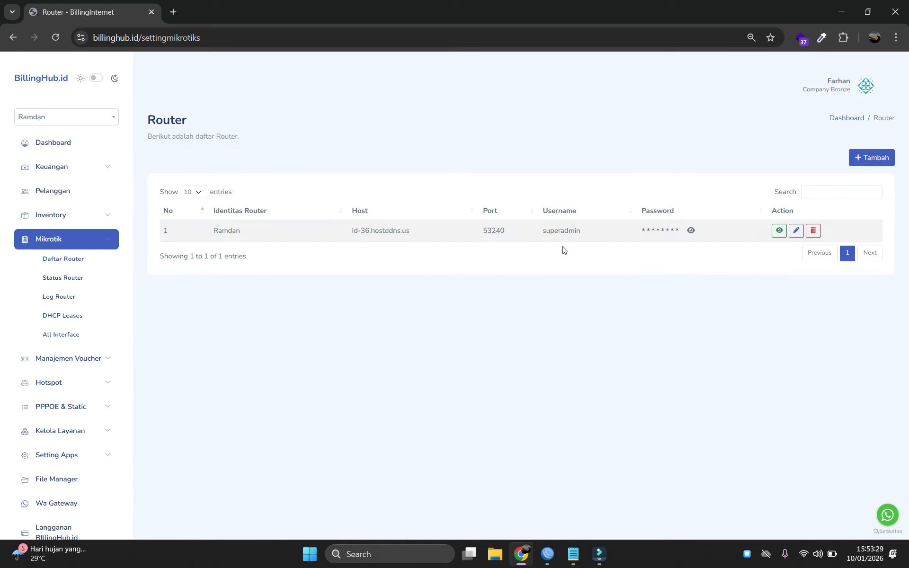
pyautogui.click(796, 231)
pyautogui.click(553, 256)
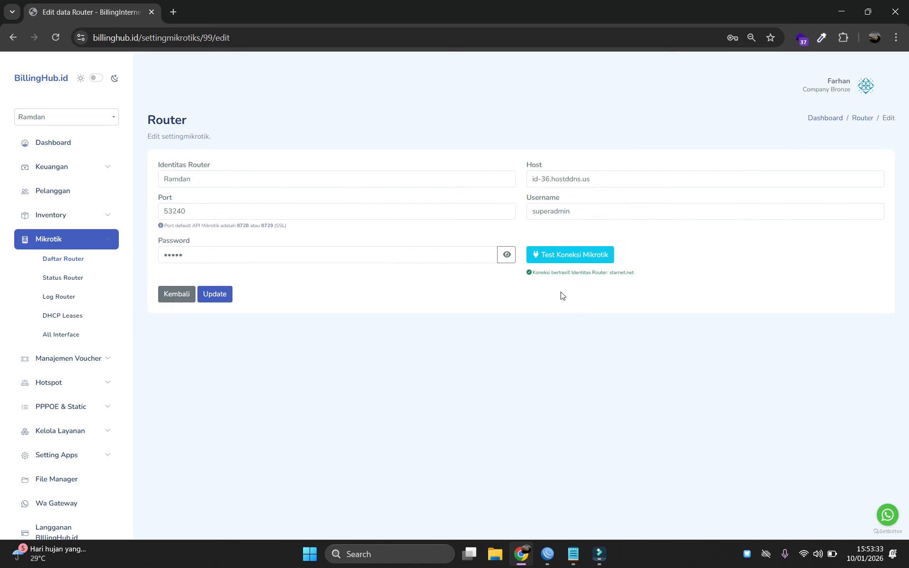
pyautogui.moveTo(531, 272); pyautogui.dragTo(647, 274)
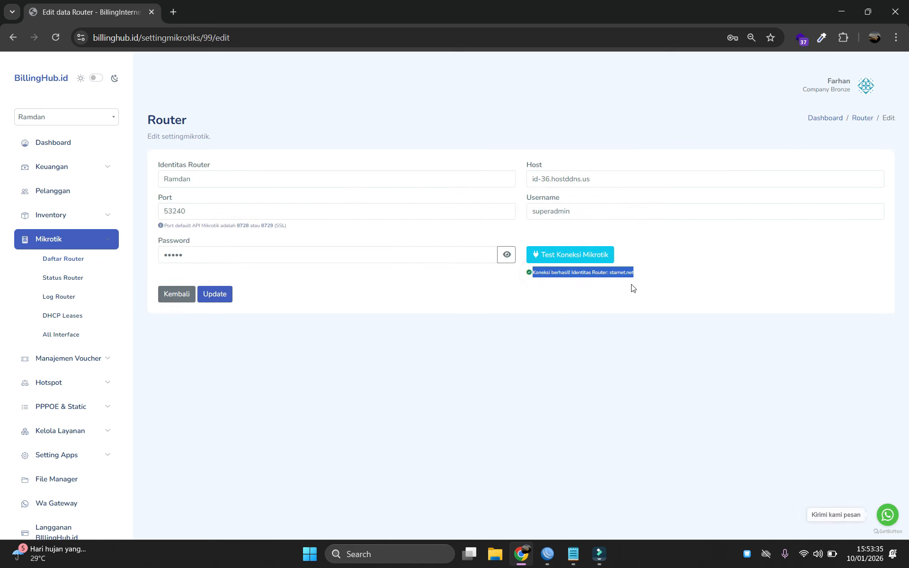
pyautogui.click(630, 286)
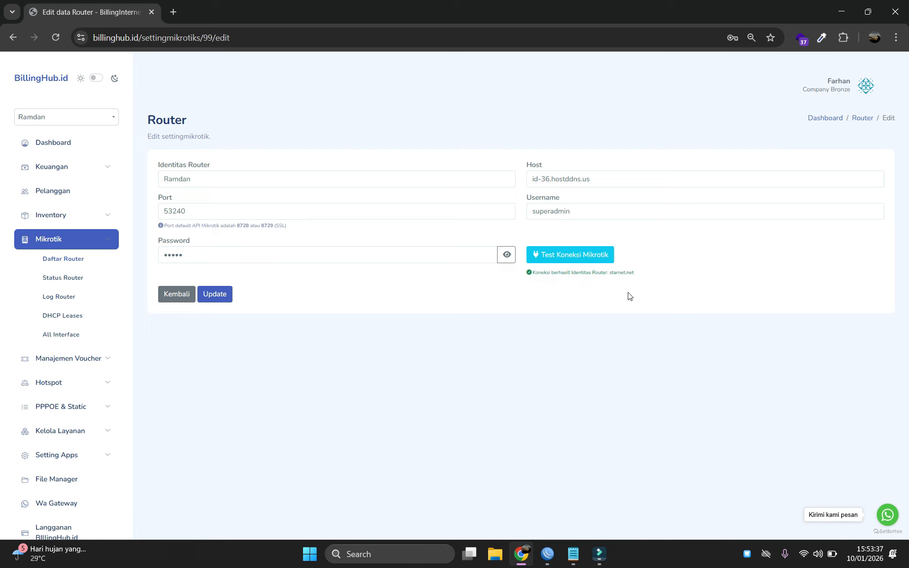
# Mark the add-MikroTik-router line DONE again and highlight the next task, creating a new profile
pyautogui.click(573, 553)
pyautogui.click(443, 255)
pyautogui.click(440, 166)
pyautogui.write('DONE')
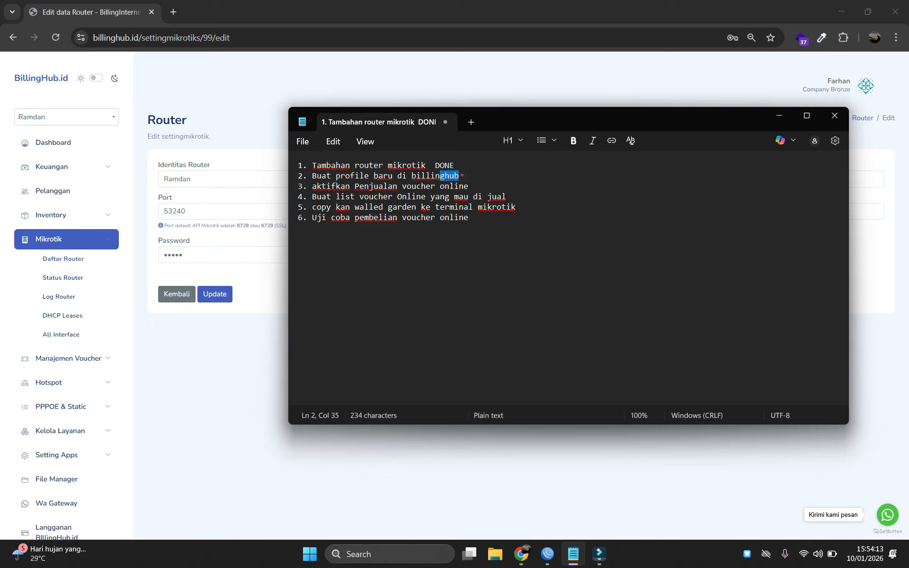
pyautogui.tripleClick(463, 175)
# Open the Hotspot profile list of seven voucher profiles and review the default profile row
pyautogui.click(171, 321)
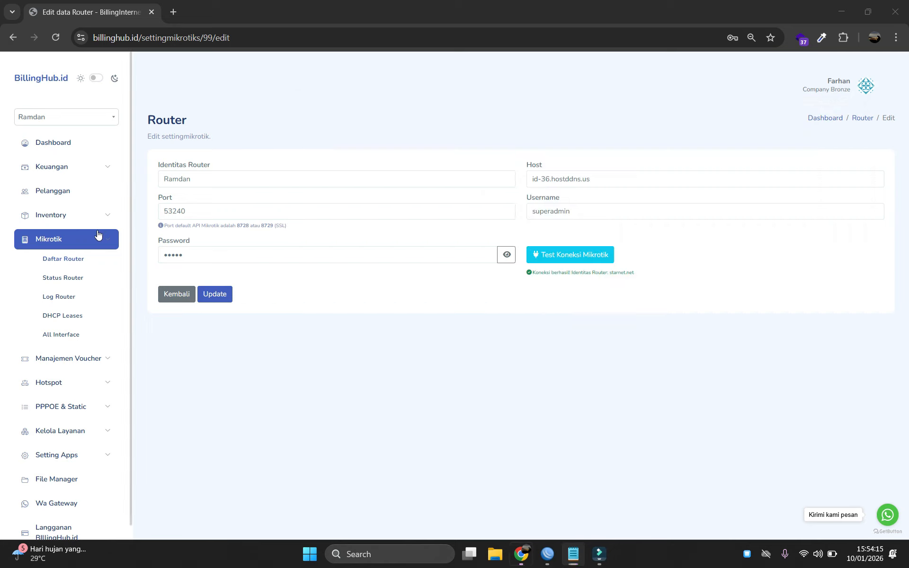
pyautogui.click(96, 238)
pyautogui.click(97, 290)
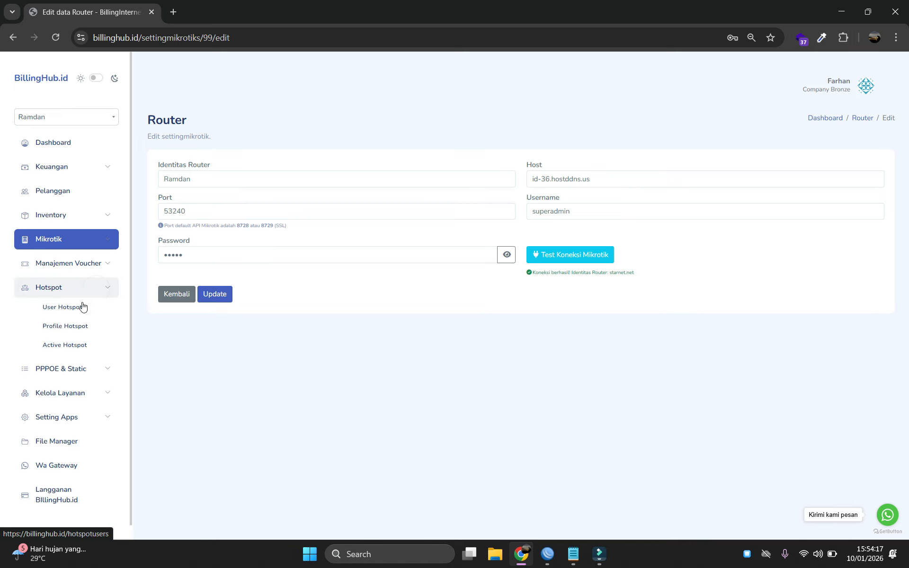
pyautogui.click(65, 326)
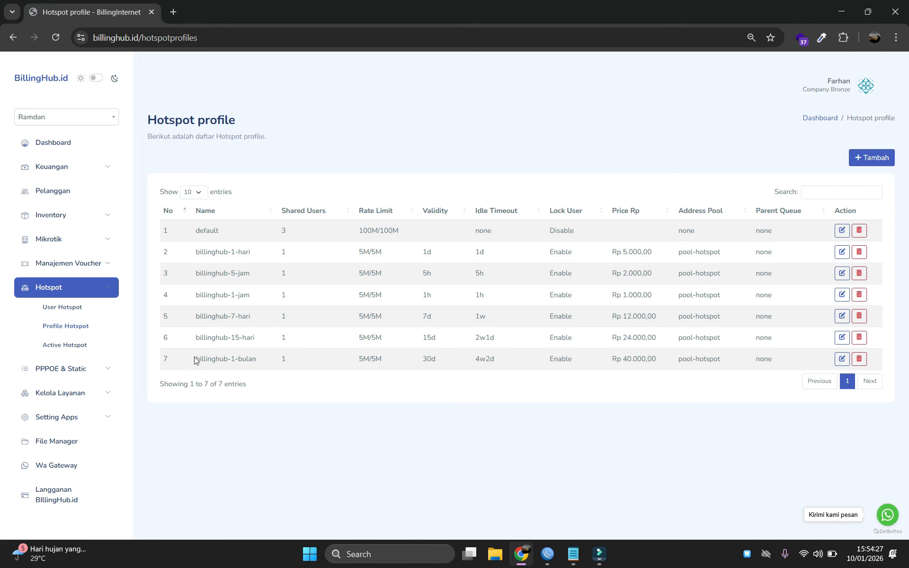
pyautogui.moveTo(158, 230); pyautogui.dragTo(220, 231)
pyautogui.click(169, 372)
# Add a hotspot profile named billinghub-12-jam priced Rp 4000 using the pool-hotspot address pool
pyautogui.click(868, 165)
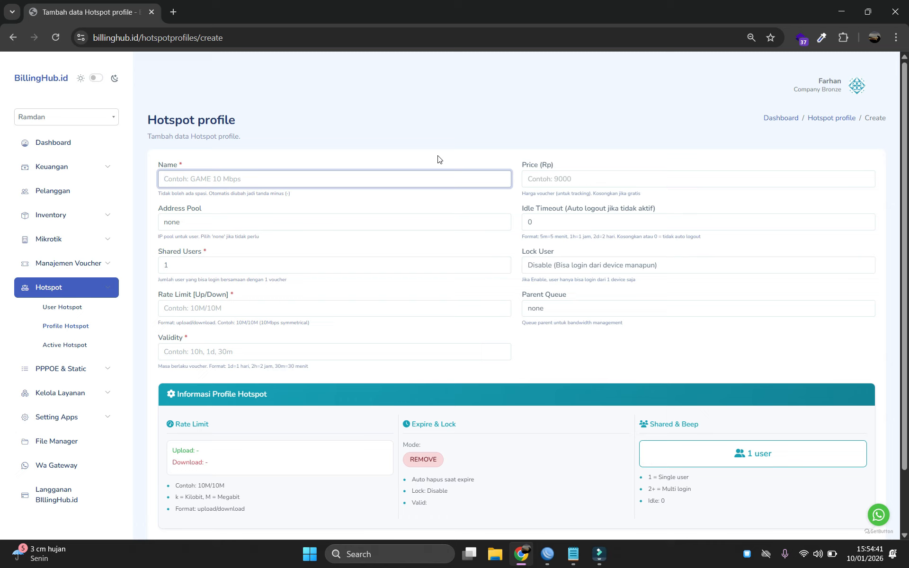
pyautogui.write('billing-')
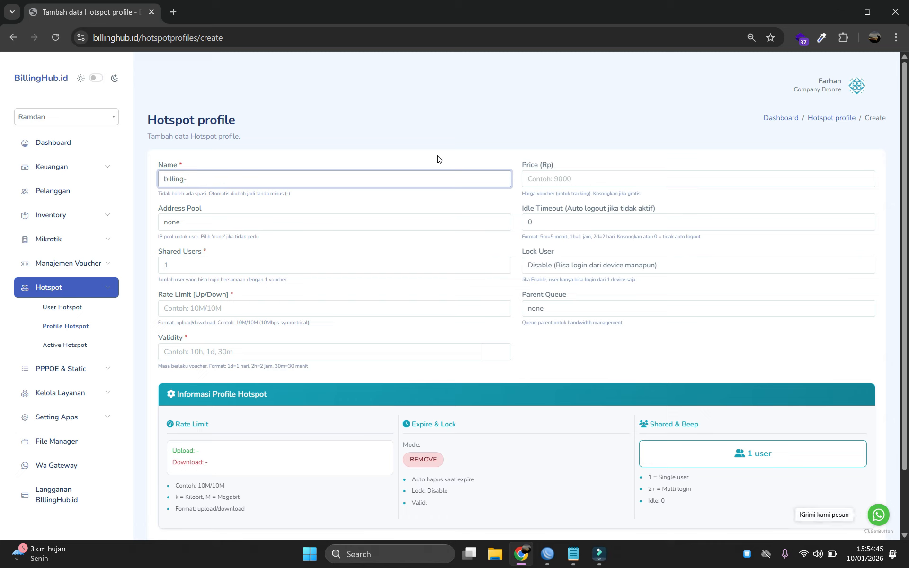
pyautogui.press('BackSpace')
pyautogui.write('hub-12-jam')
pyautogui.click(552, 179)
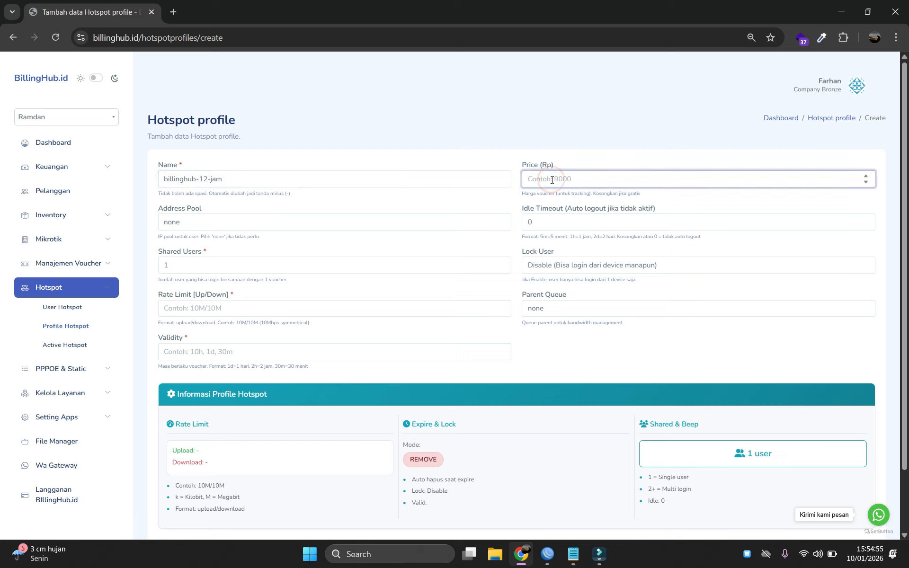
pyautogui.write('4000')
pyautogui.click(537, 148)
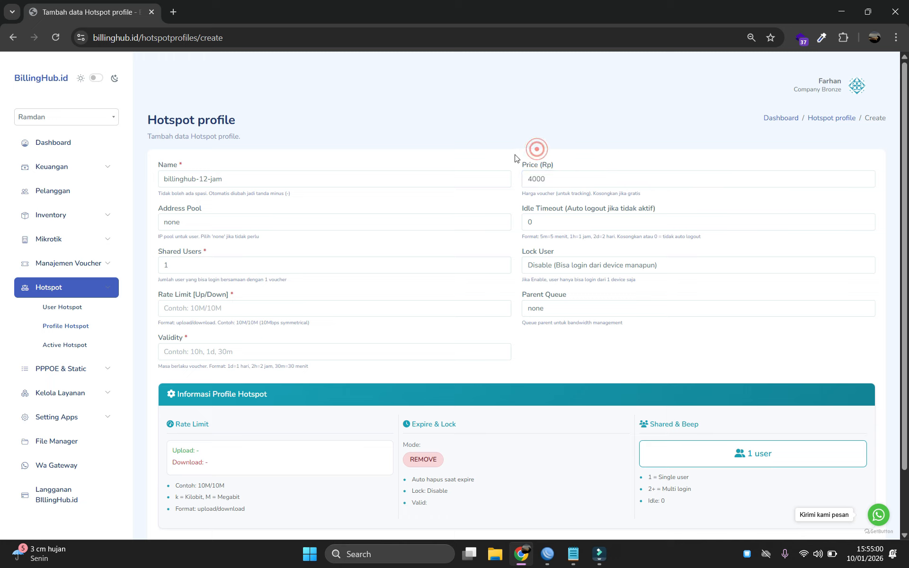
pyautogui.click(332, 223)
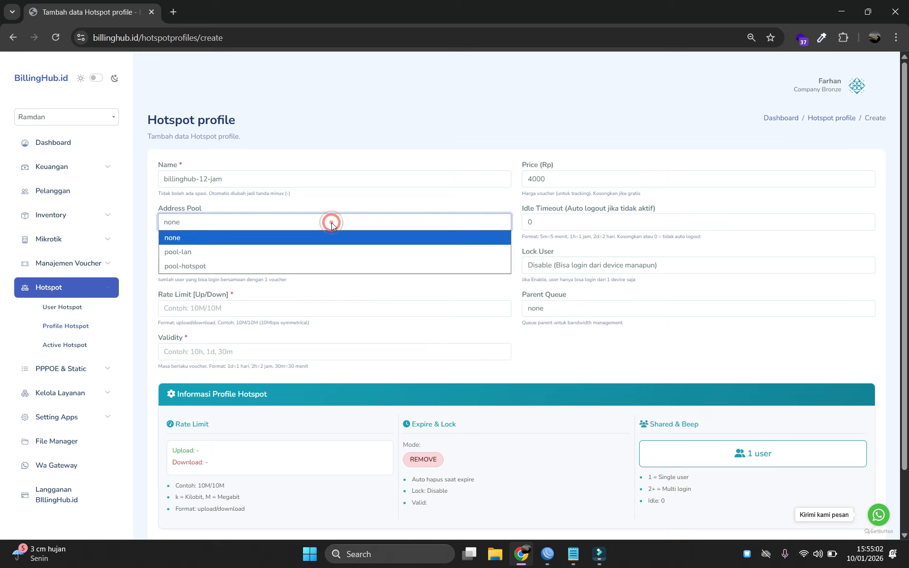
pyautogui.click(194, 266)
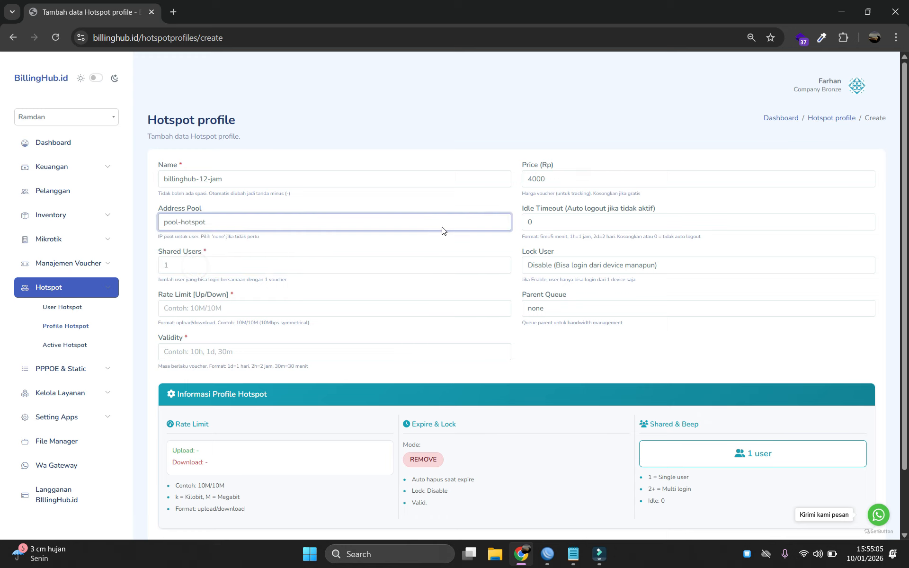
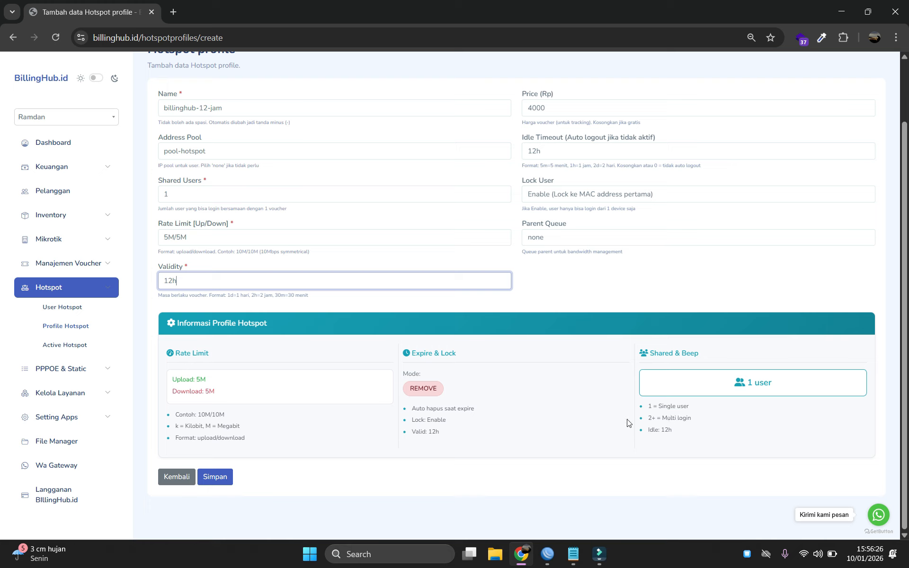
# Save the billinghub-12-jam hotspot profile with a 5M/5M rate, 12h validity and Rp 4000 price
pyautogui.click(215, 477)
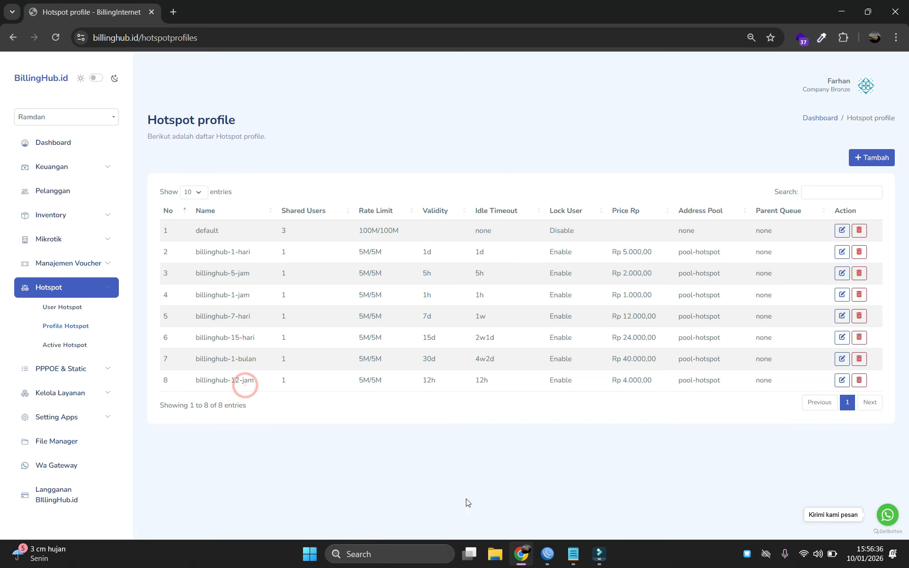
pyautogui.click(572, 555)
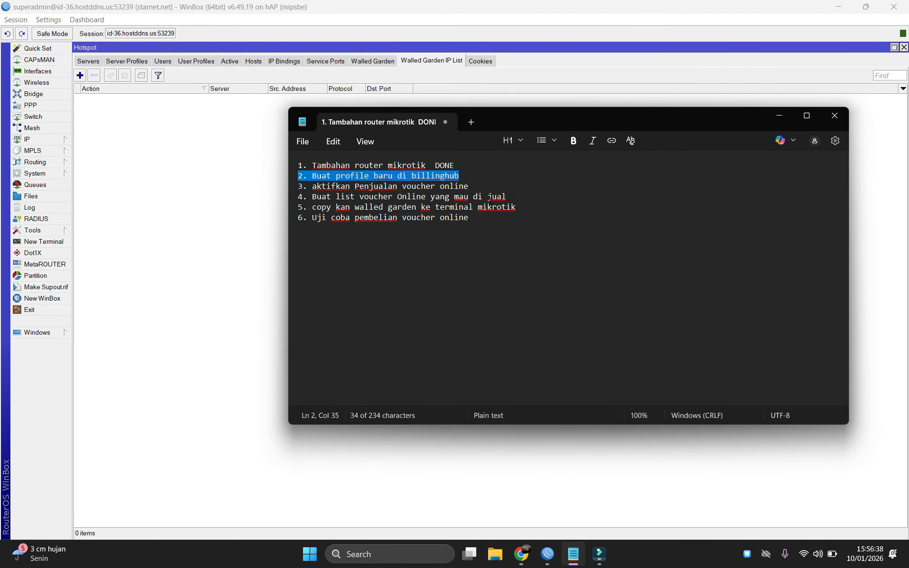
# Mark checklist item 2 DONE, highlight the online-voucher task, and expand Manajemen Voucher in BillingHub
pyautogui.click(481, 185)
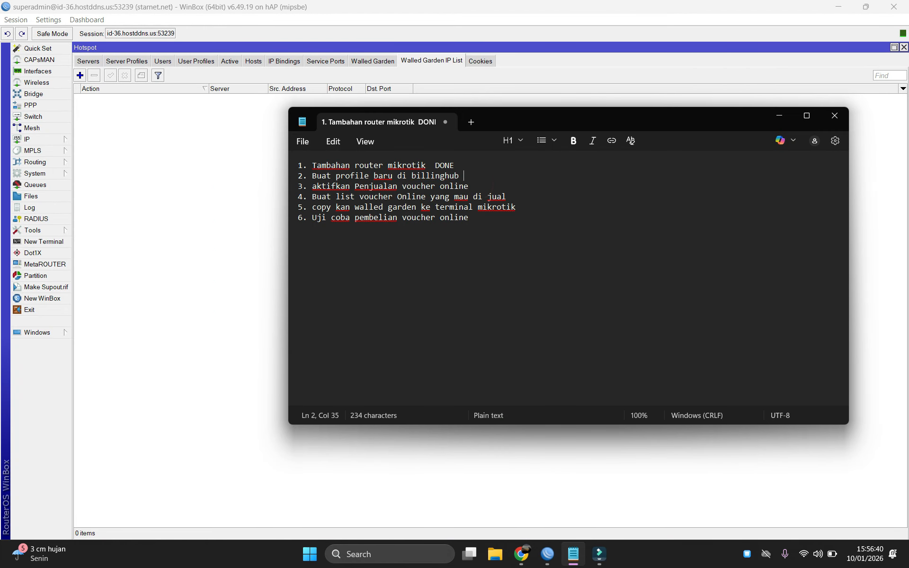
pyautogui.write('DONE')
pyautogui.moveTo(481, 185); pyautogui.dragTo(298, 187)
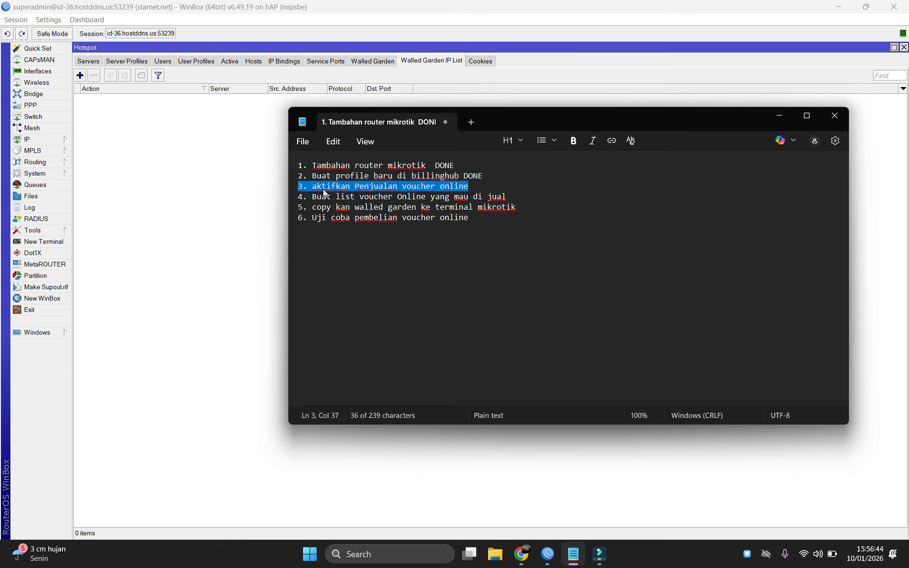
pyautogui.click(521, 553)
pyautogui.click(104, 264)
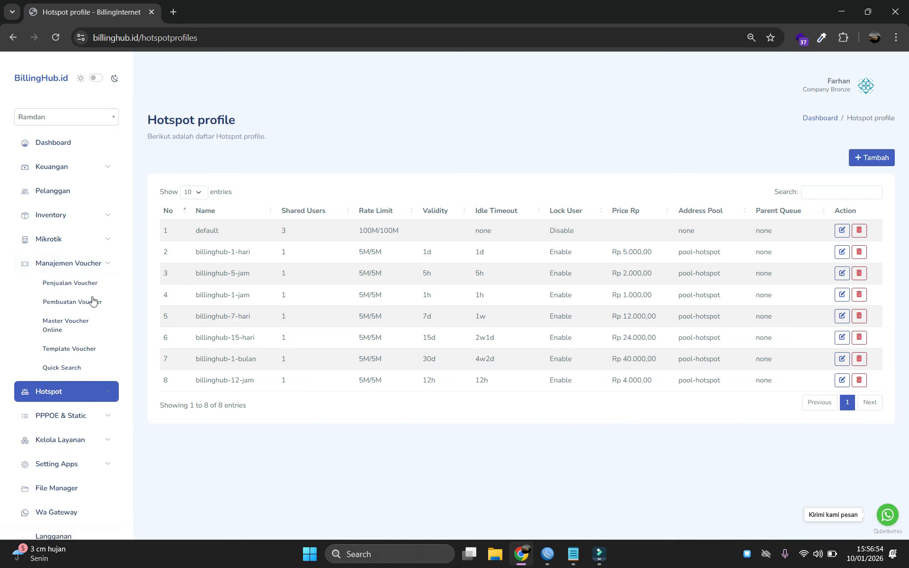
# Activate online vouchers on Master Voucher Online so the status reads Voucher Online Aktif
pyautogui.click(73, 325)
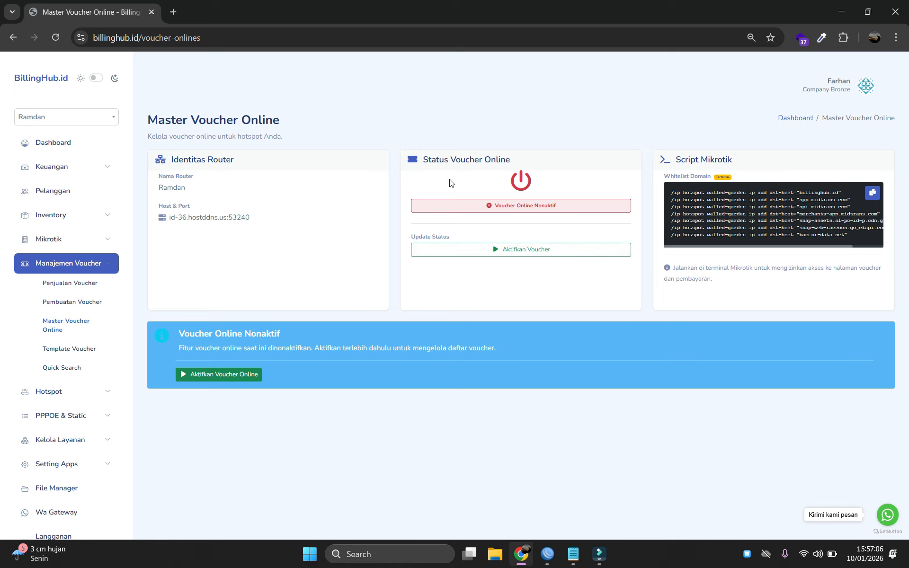
pyautogui.moveTo(494, 206); pyautogui.dragTo(566, 214)
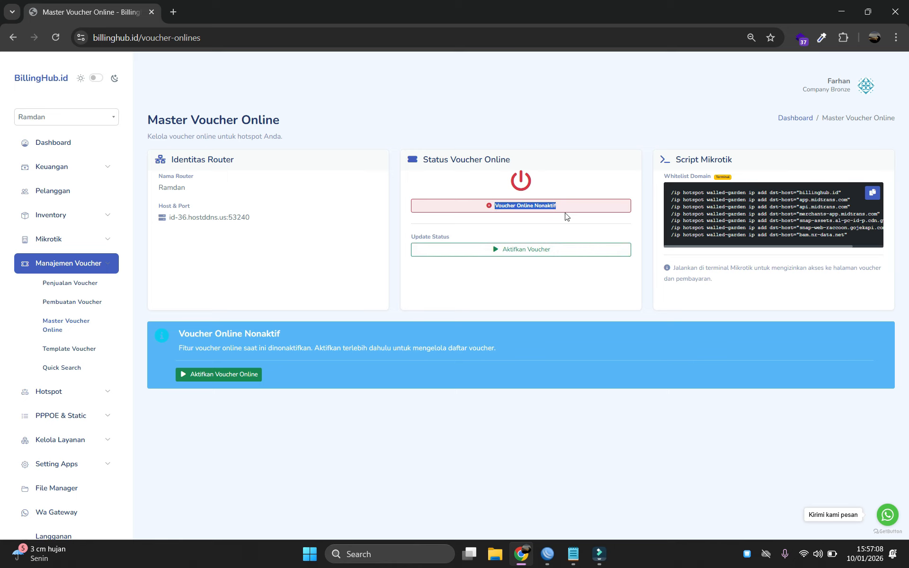
pyautogui.click(532, 252)
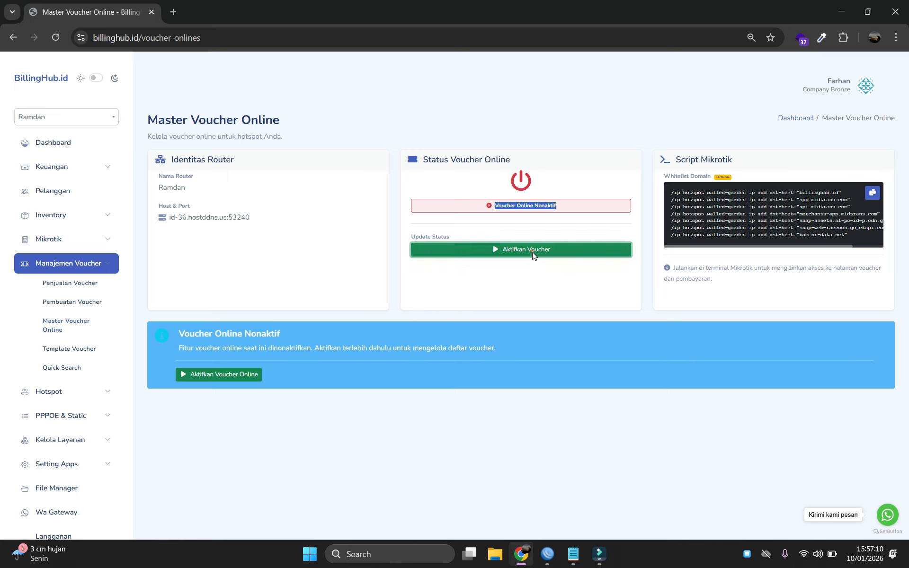
pyautogui.click(477, 374)
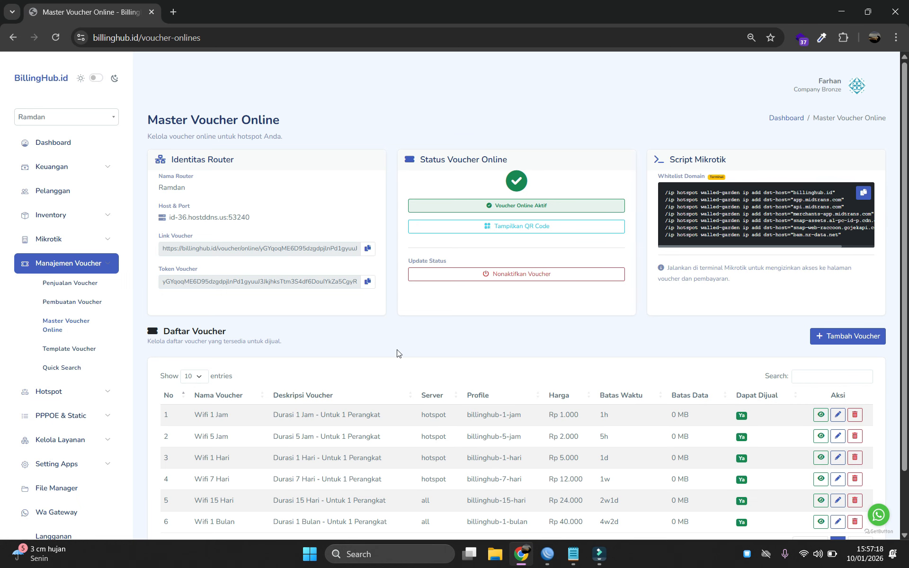
pyautogui.tripleClick(496, 206)
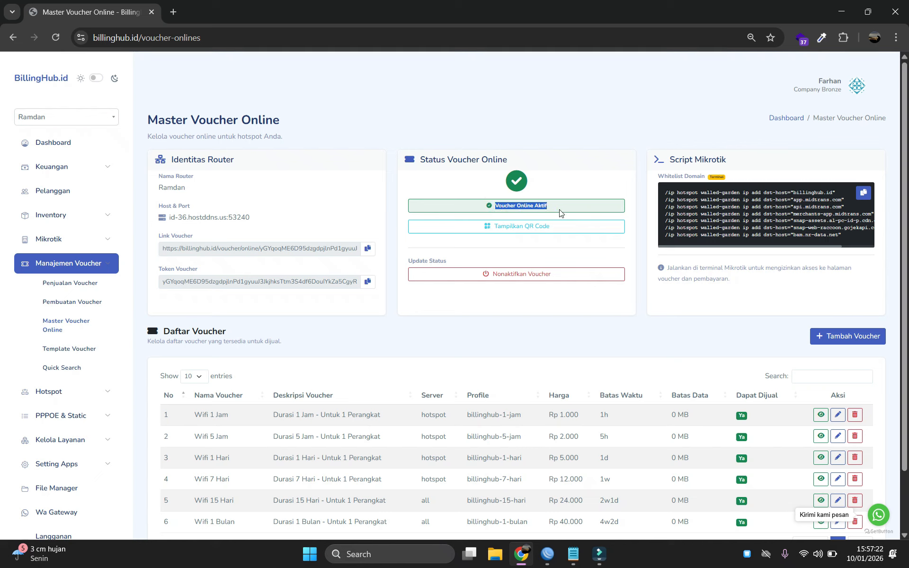
pyautogui.click(529, 251)
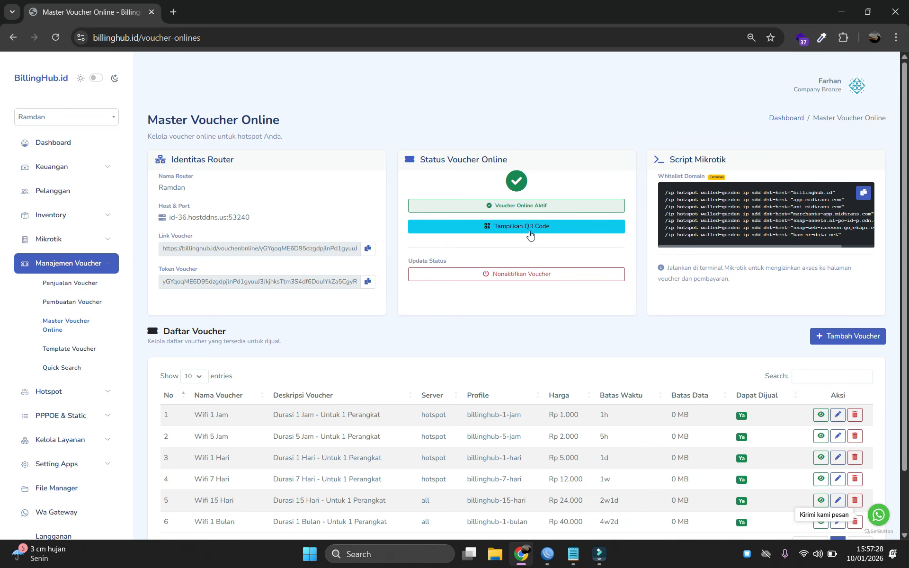
# Show the voucher QR code, select the voucher page link, and download the QR as PNG
pyautogui.click(529, 232)
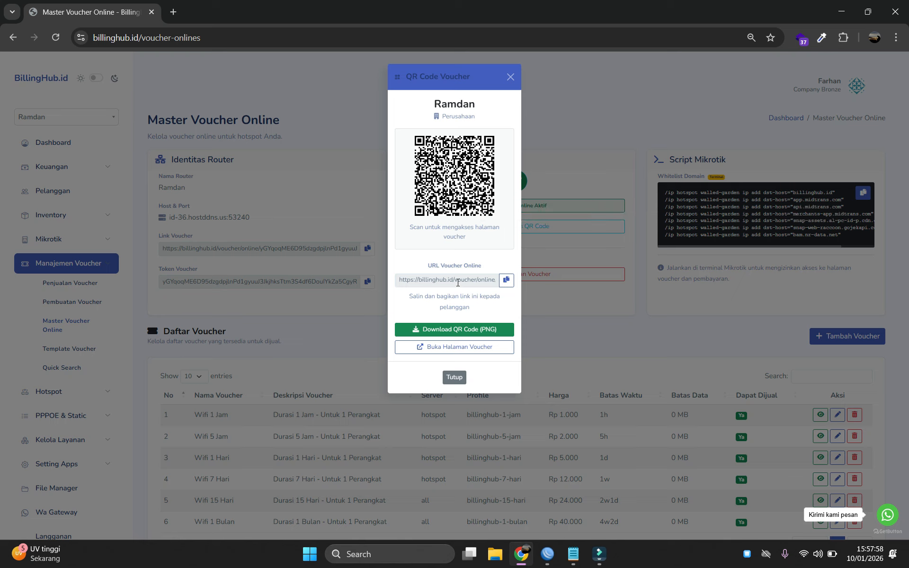
pyautogui.moveTo(432, 282); pyautogui.dragTo(474, 278)
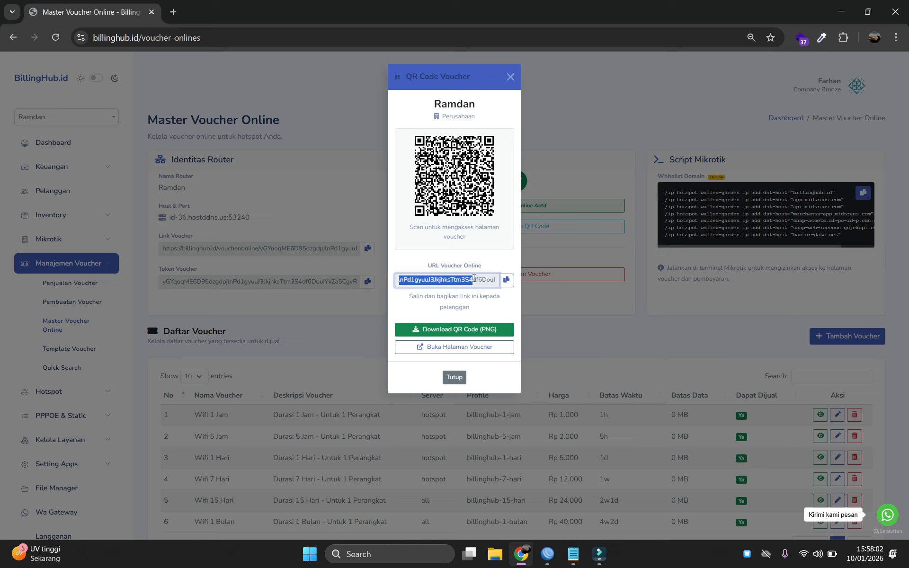
pyautogui.click(456, 271)
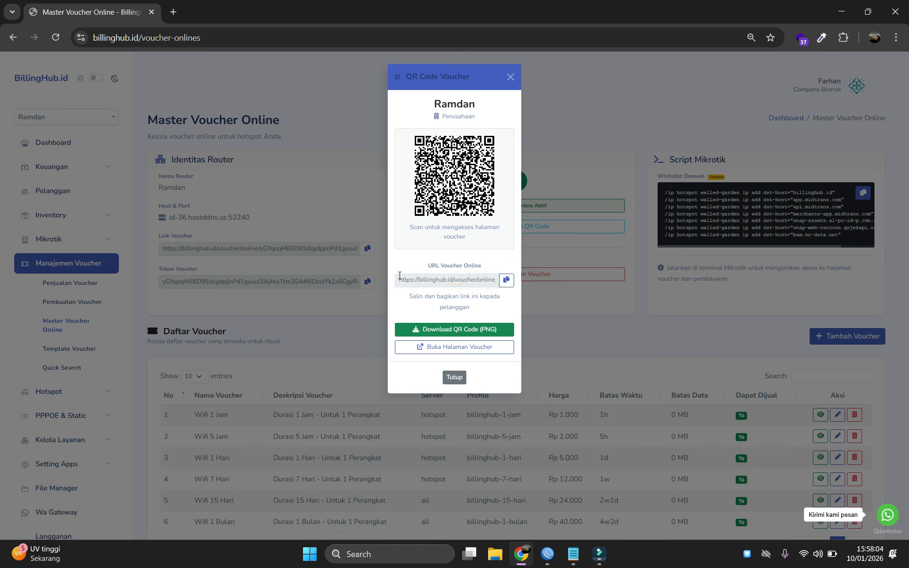
pyautogui.moveTo(399, 279); pyautogui.dragTo(496, 278)
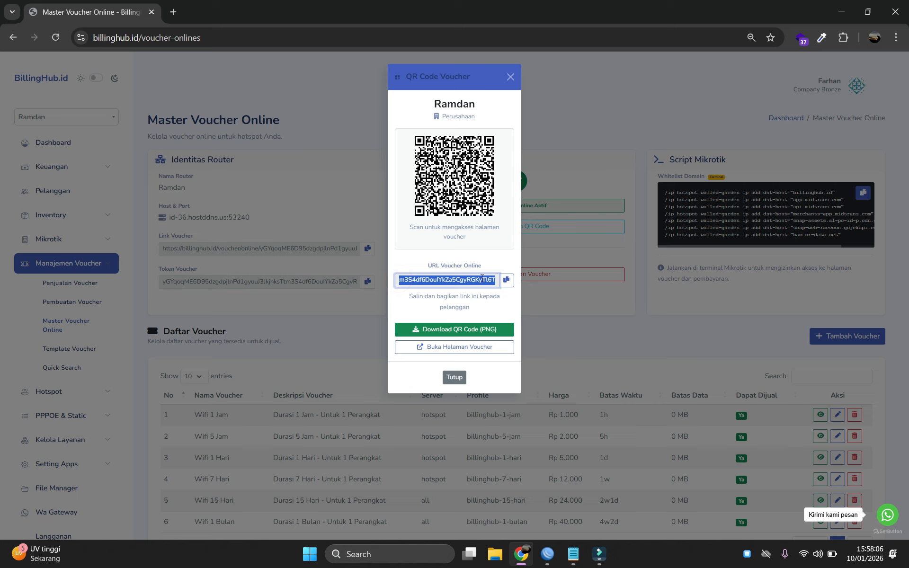
pyautogui.click(460, 331)
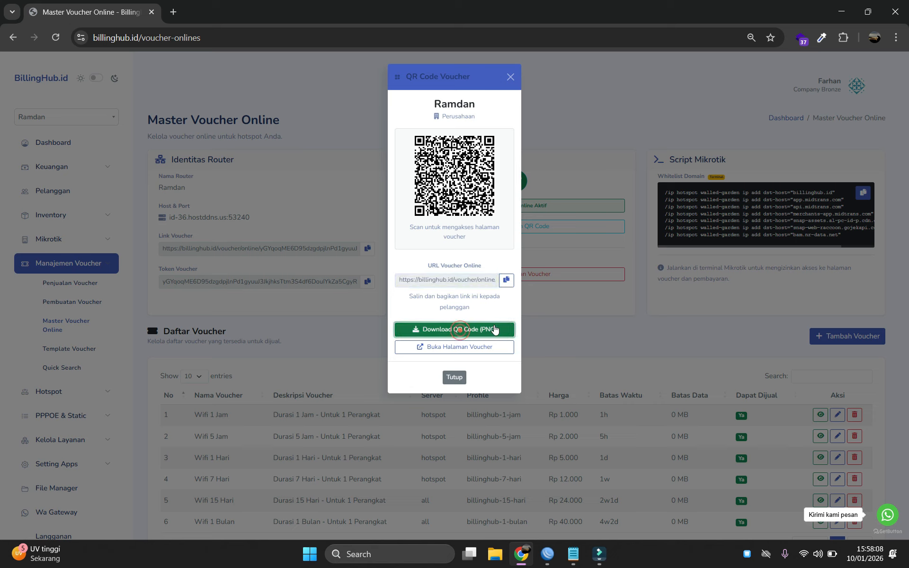
# Open the public voucher purchase page in a new tab, then return to Master Voucher Online
pyautogui.click(481, 348)
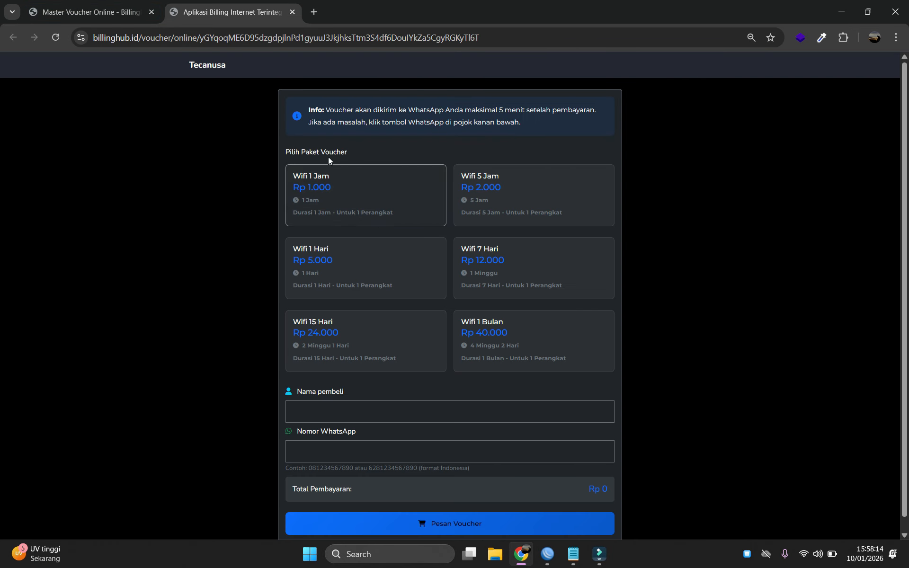
pyautogui.click(284, 39)
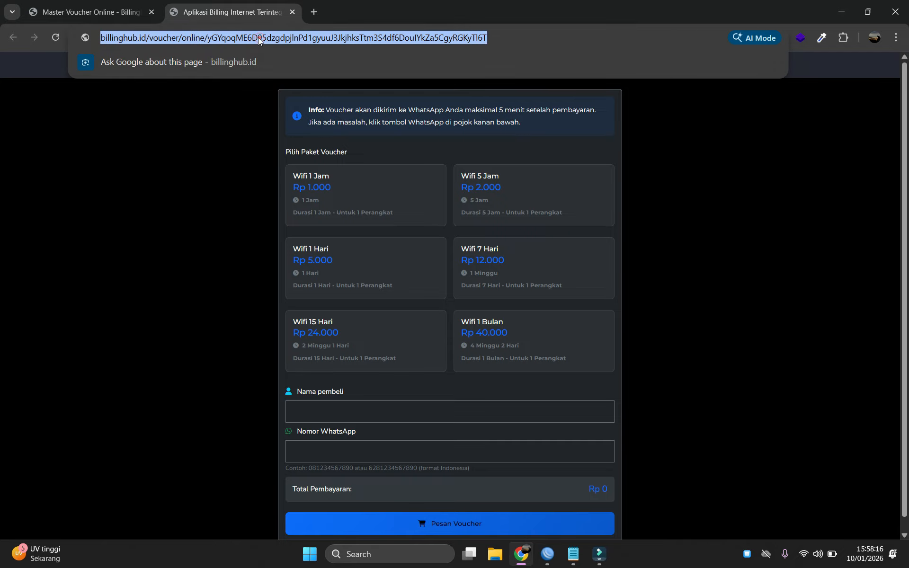
pyautogui.click(90, 12)
pyautogui.doubleClick(442, 280)
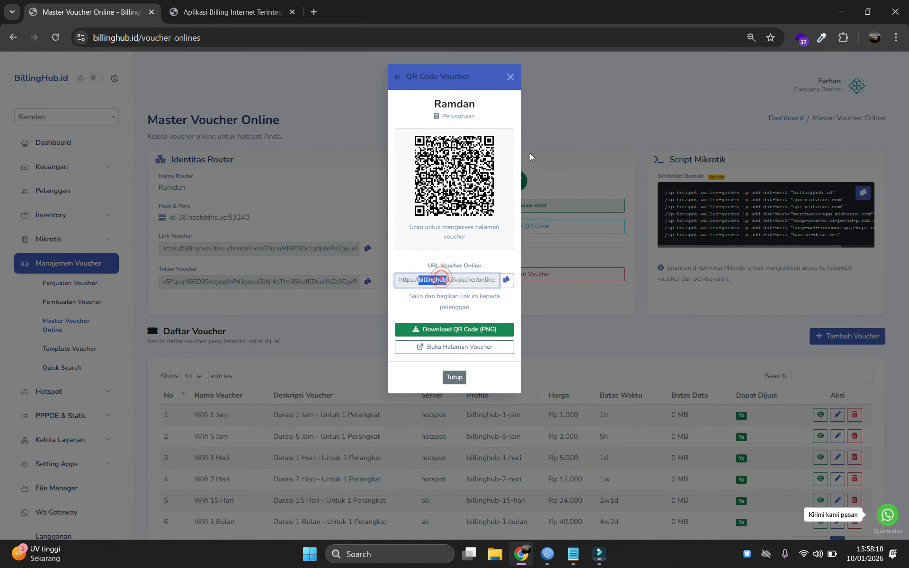
# Close the QR dialog and mark checklist item 3 DONE, highlighting the voucher-listing task
pyautogui.click(511, 77)
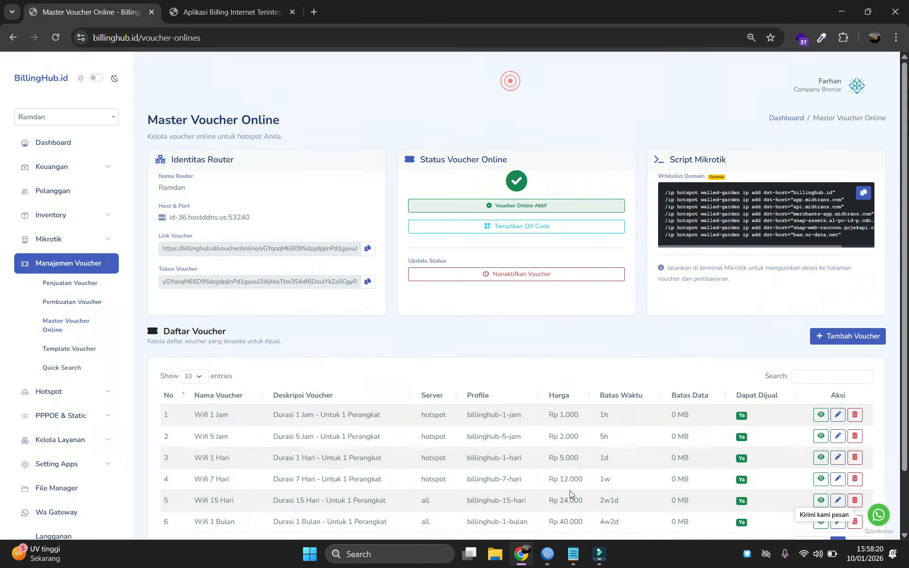
pyautogui.click(573, 554)
pyautogui.click(485, 186)
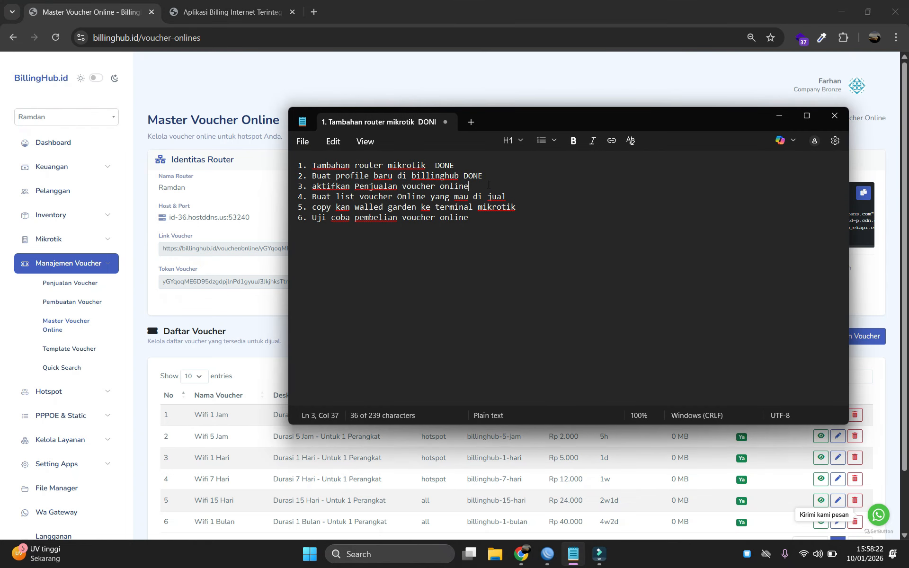
pyautogui.write('DONE')
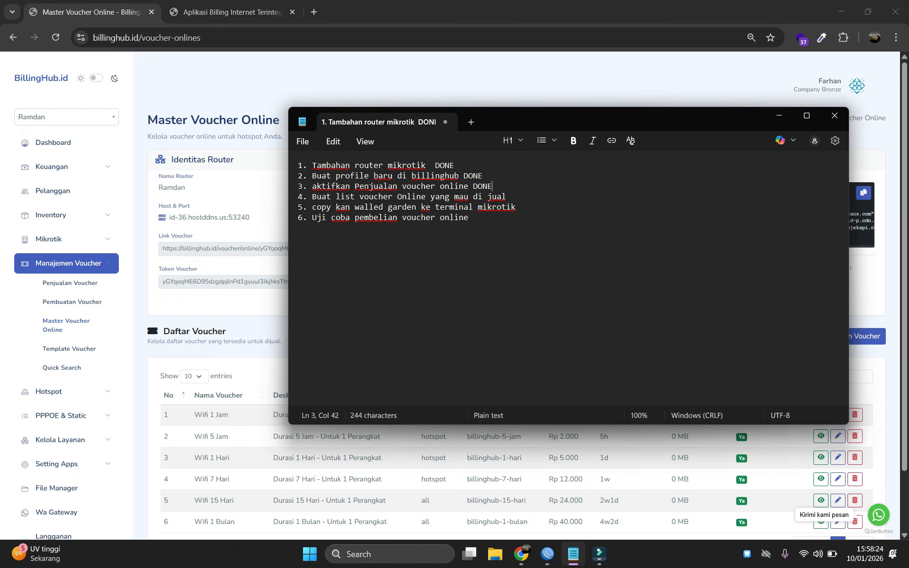
pyautogui.moveTo(299, 197); pyautogui.dragTo(519, 199)
pyautogui.click(267, 312)
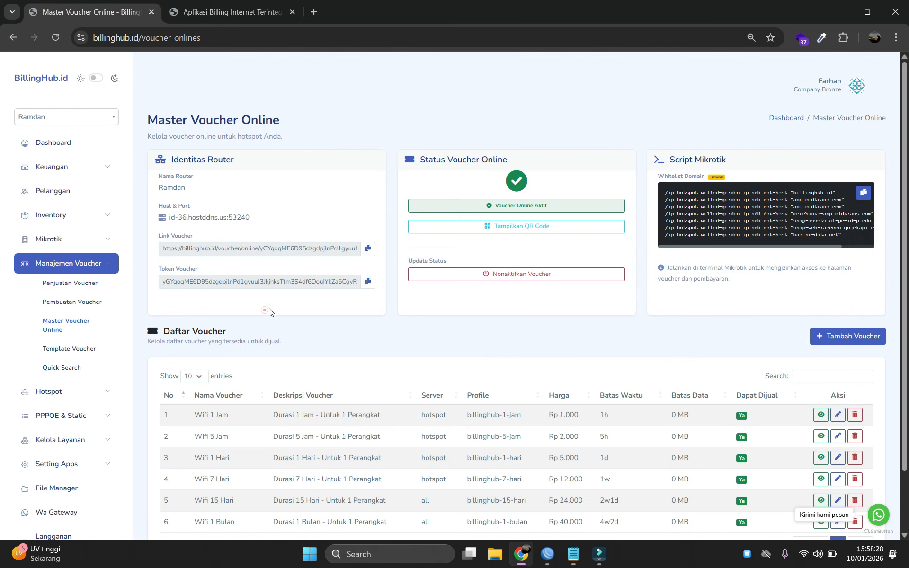
pyautogui.scroll(-2, 332, 303)
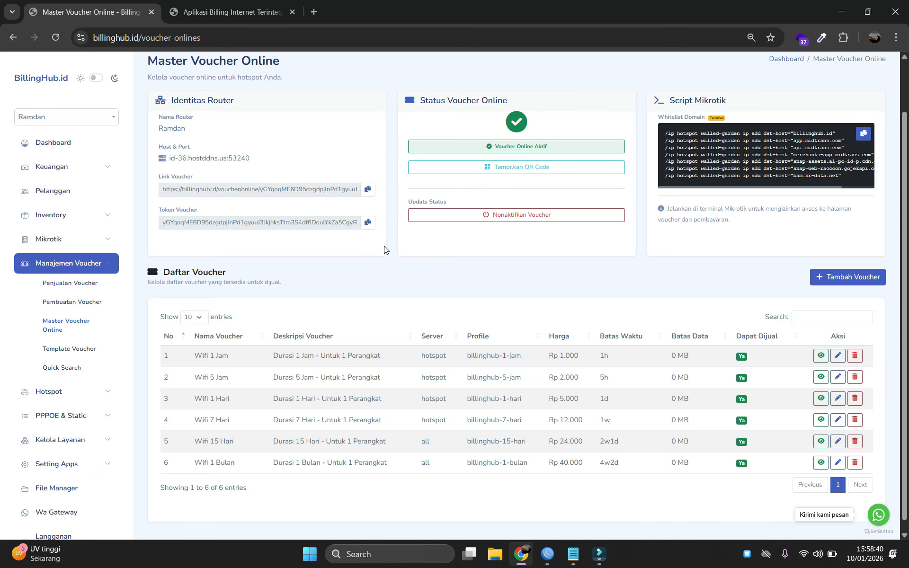
pyautogui.scroll(-1, 385, 250)
pyautogui.moveTo(161, 262); pyautogui.dragTo(242, 287)
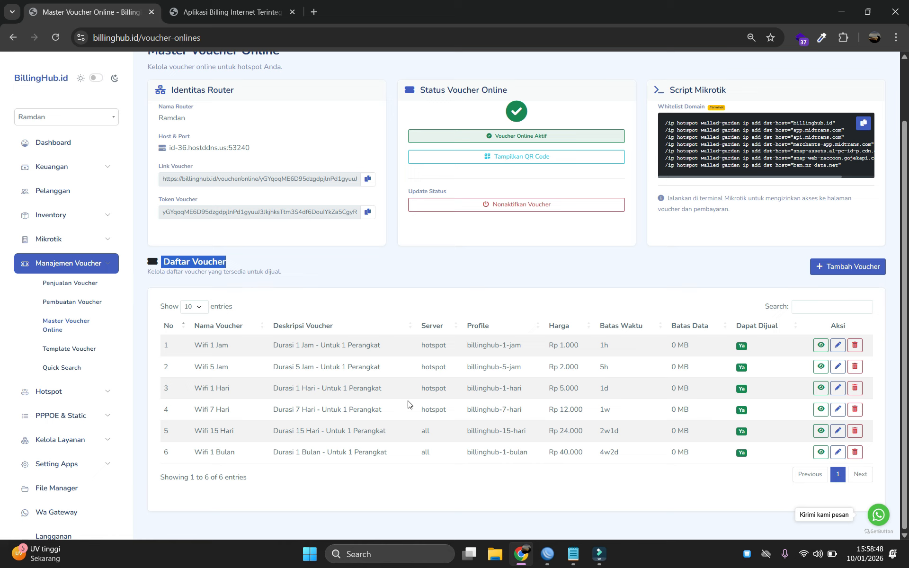
pyautogui.moveTo(164, 352); pyautogui.dragTo(238, 468)
pyautogui.click(239, 466)
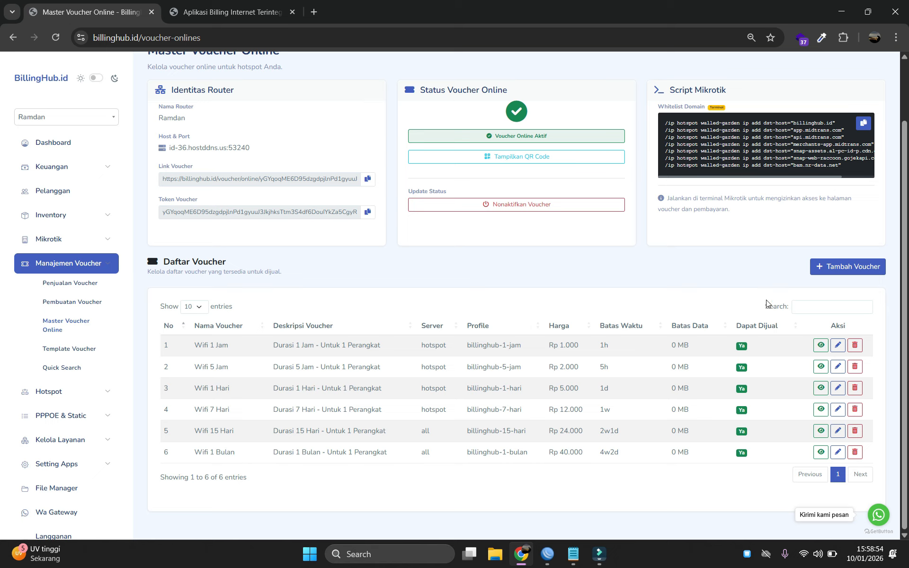
# Add a new online voucher named Voucher 12 Jam, described 'Voucher 12 Jam untuk Game dan Sosmed'
pyautogui.click(862, 274)
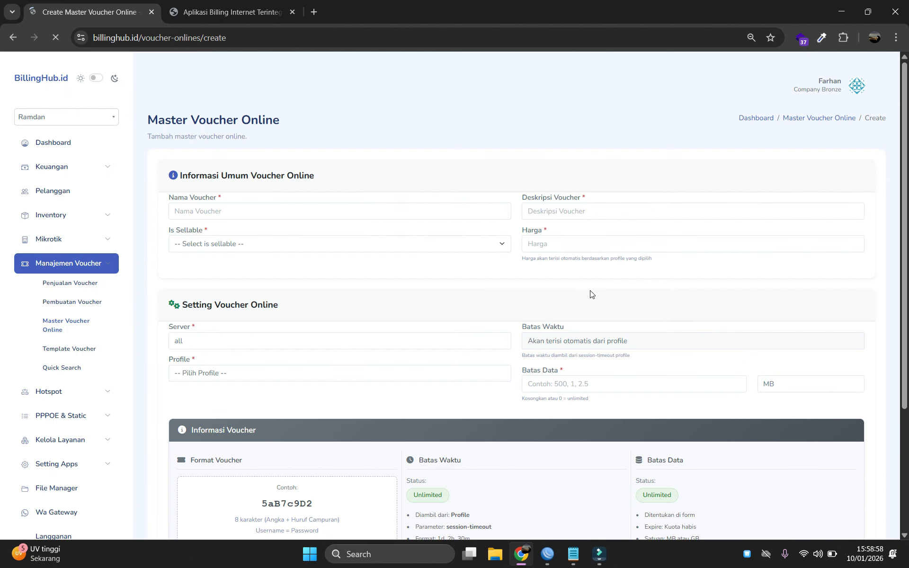
pyautogui.click(226, 212)
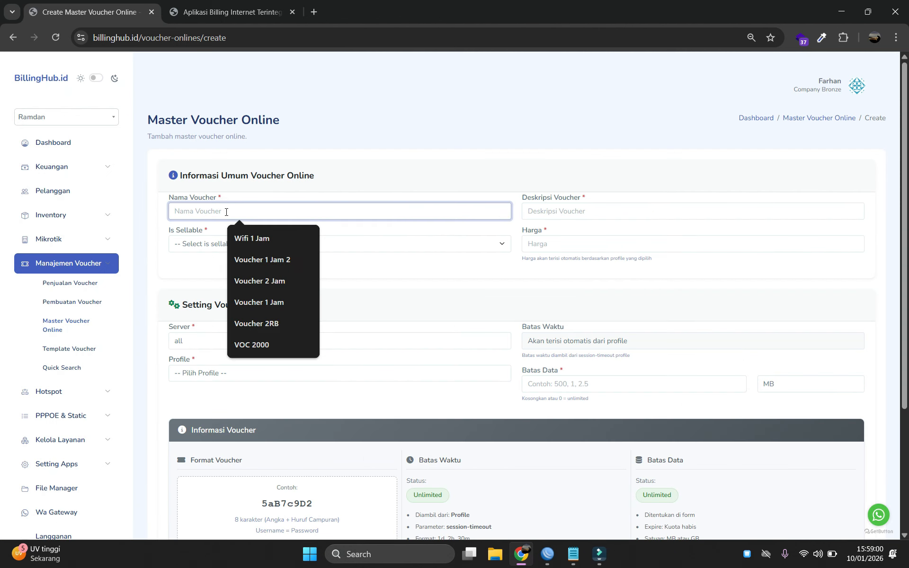
pyautogui.write('Voucher ')
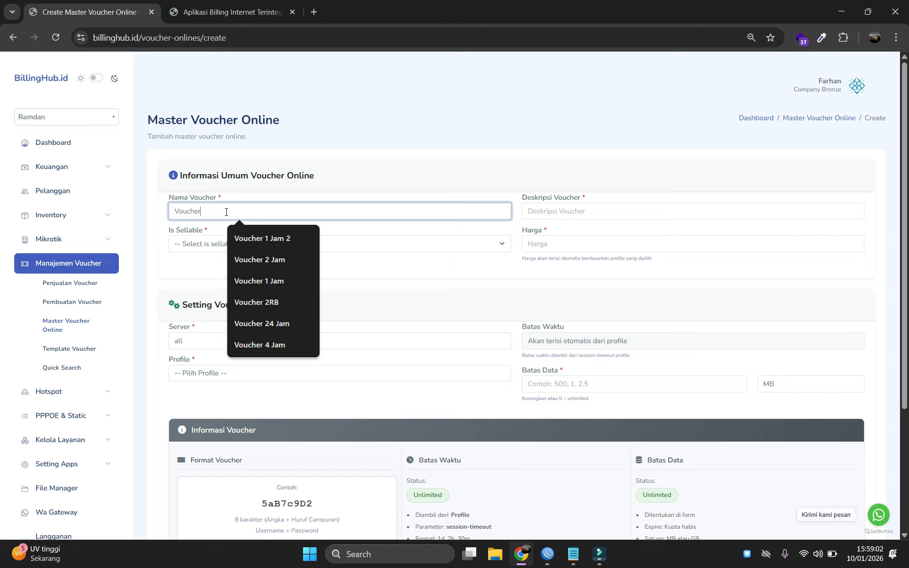
pyautogui.write('12 Jam')
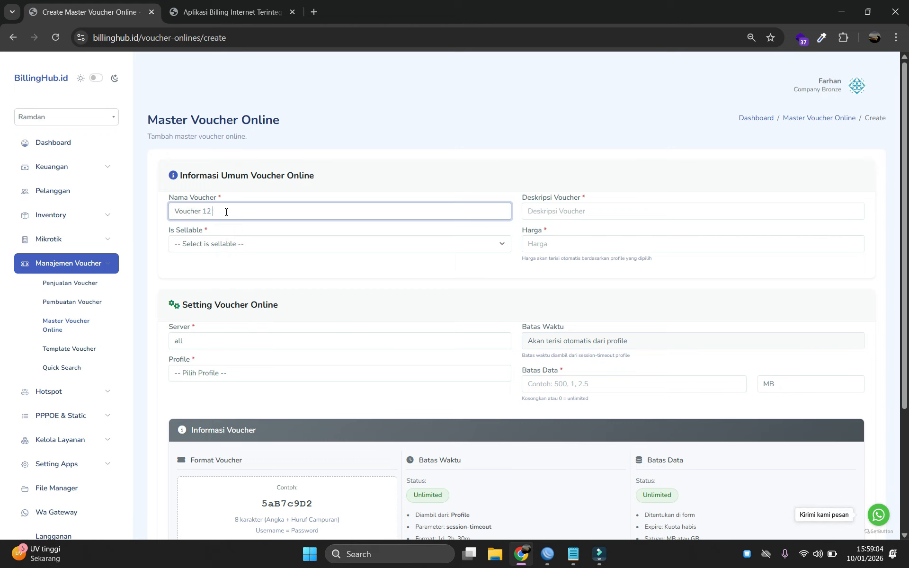
pyautogui.click(559, 211)
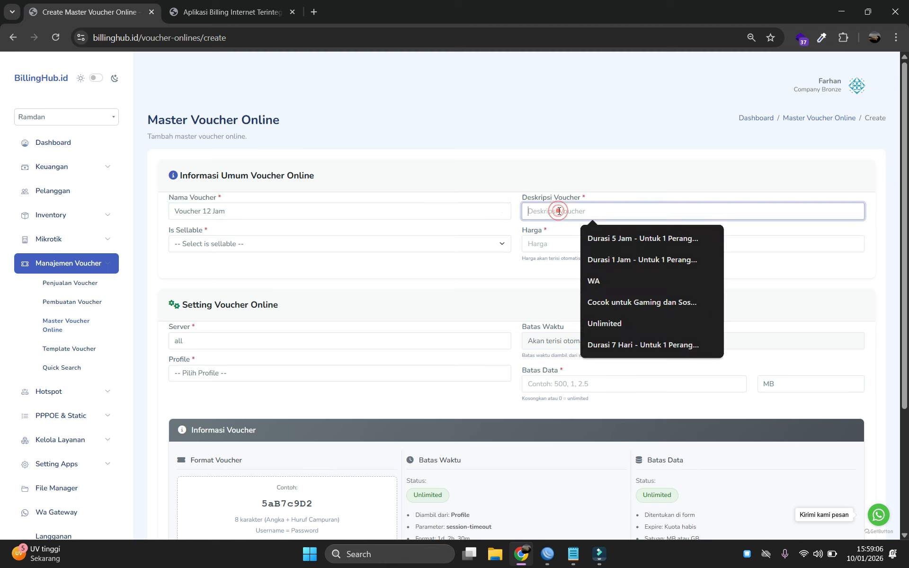
pyautogui.write('Voucher ')
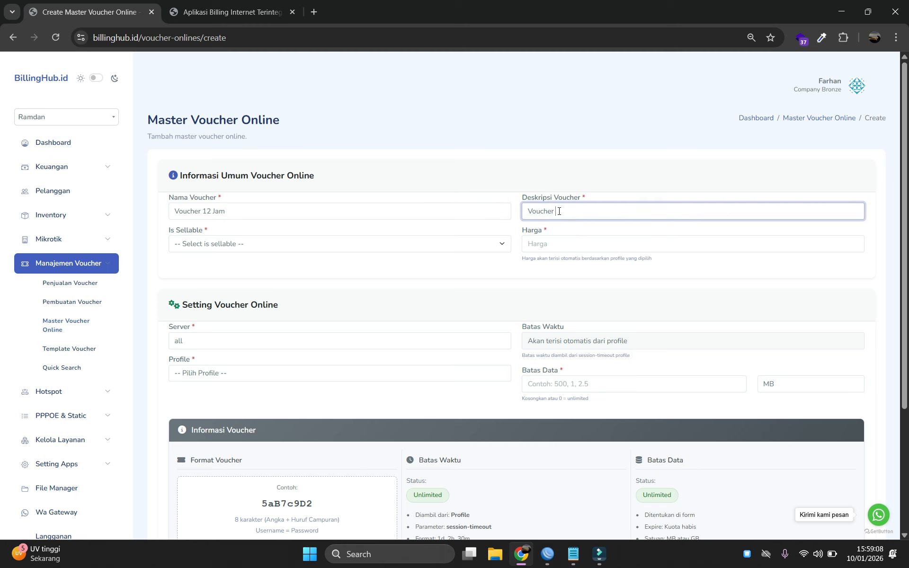
pyautogui.write('12 Jam untuk Game dan Sosmed')
pyautogui.click(632, 182)
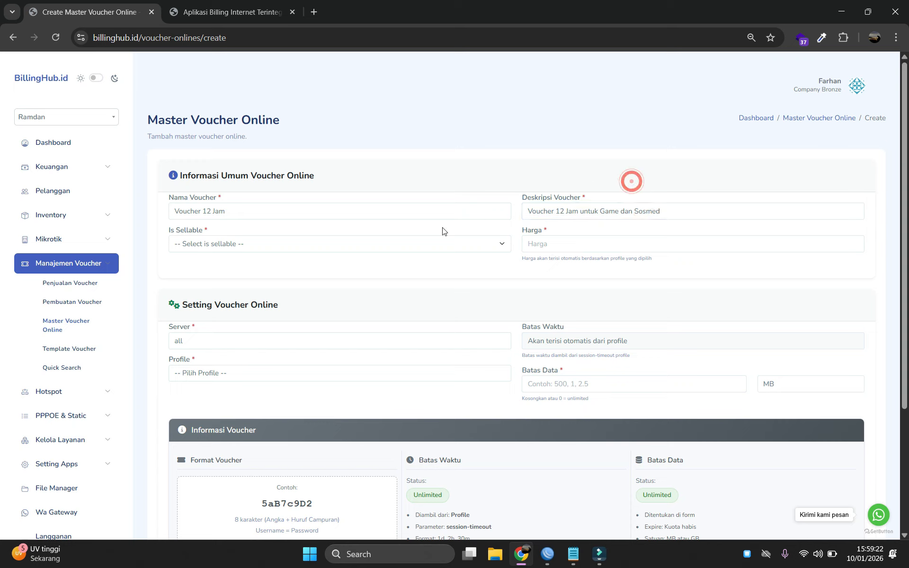
# Set Is Sellable to Yes and leave the Harga field empty
pyautogui.moveTo(165, 231); pyautogui.dragTo(203, 234)
pyautogui.click(210, 245)
pyautogui.click(197, 274)
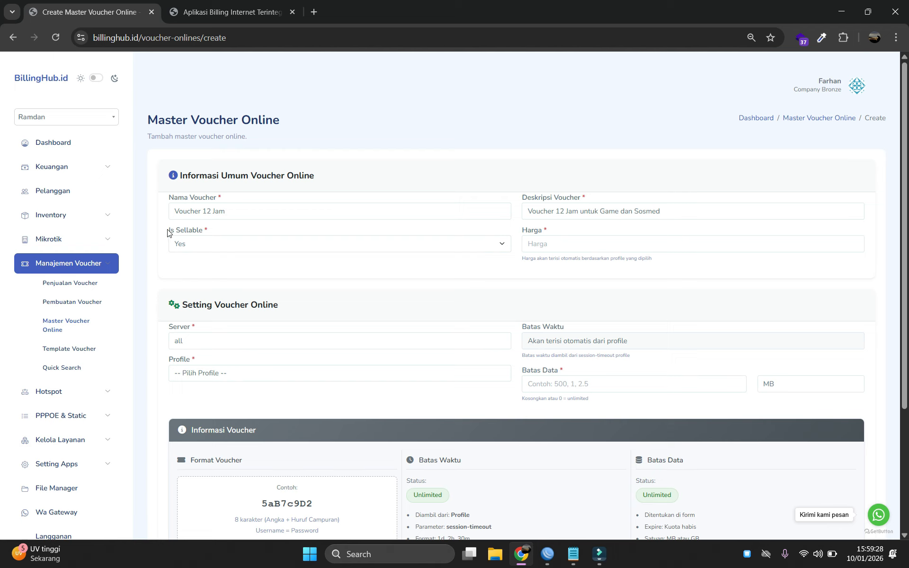
pyautogui.click(184, 241)
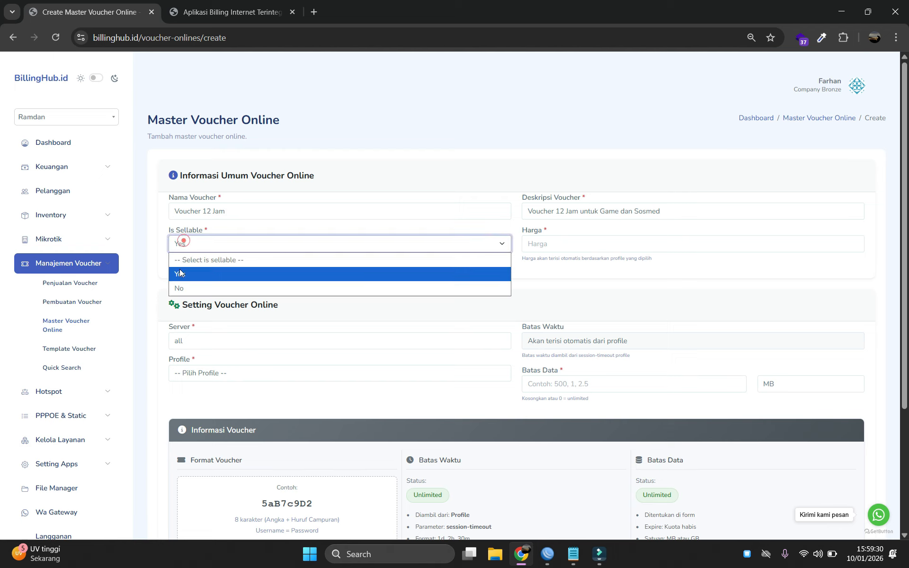
pyautogui.click(161, 268)
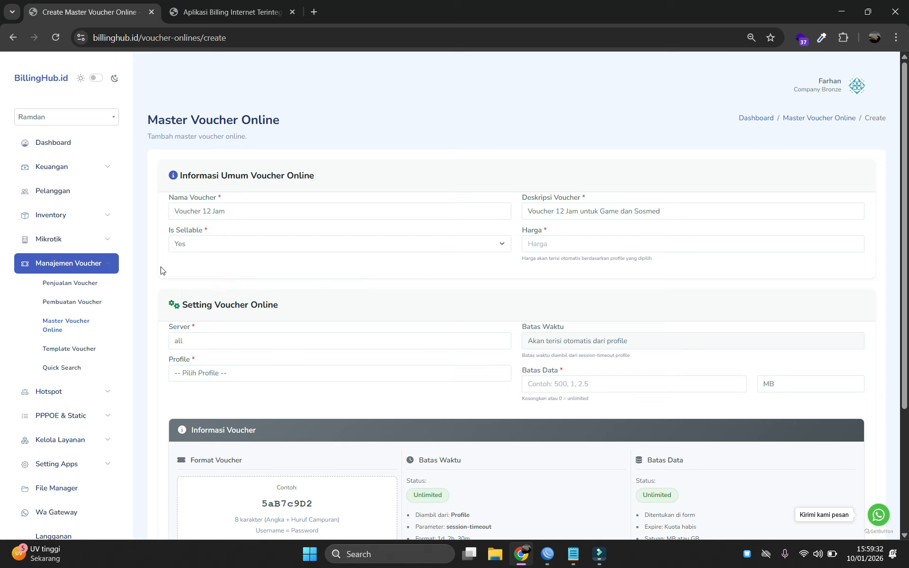
pyautogui.click(200, 245)
pyautogui.click(155, 258)
pyautogui.click(549, 244)
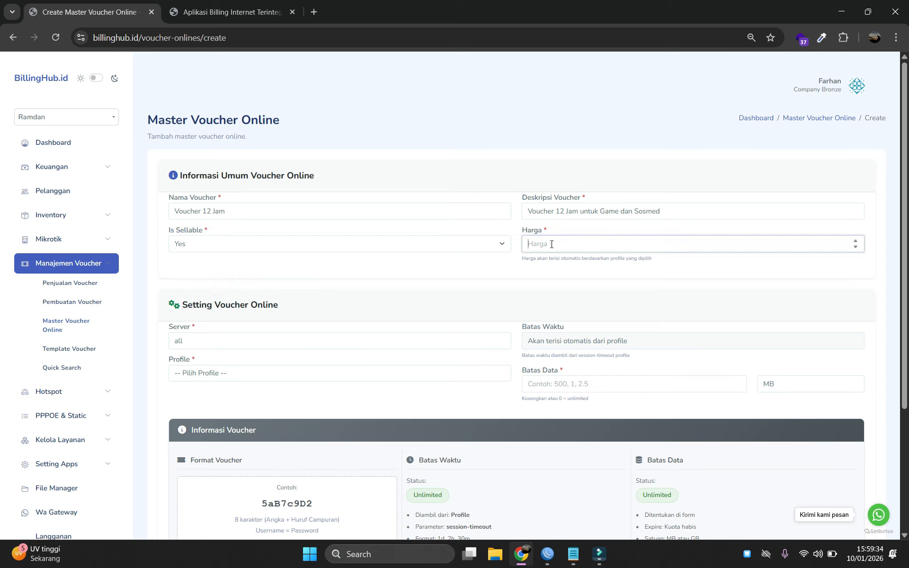
pyautogui.click(510, 276)
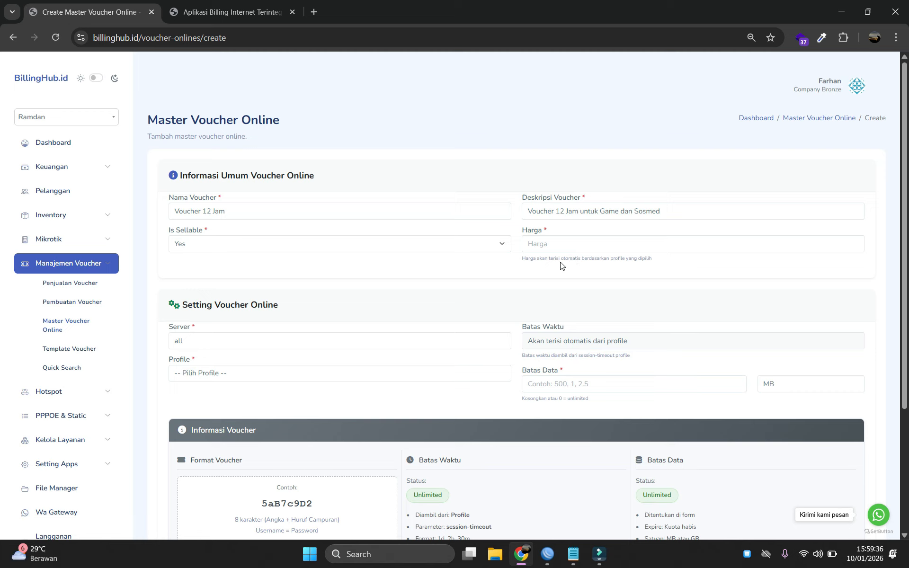
pyautogui.moveTo(521, 230); pyautogui.dragTo(628, 268)
# Set the server to hotspot and the profile to billinghub-12-jam (Rp 4000, 12h)
pyautogui.click(519, 266)
pyautogui.scroll(-1, 254, 331)
pyautogui.scroll(1, 254, 334)
pyautogui.click(194, 341)
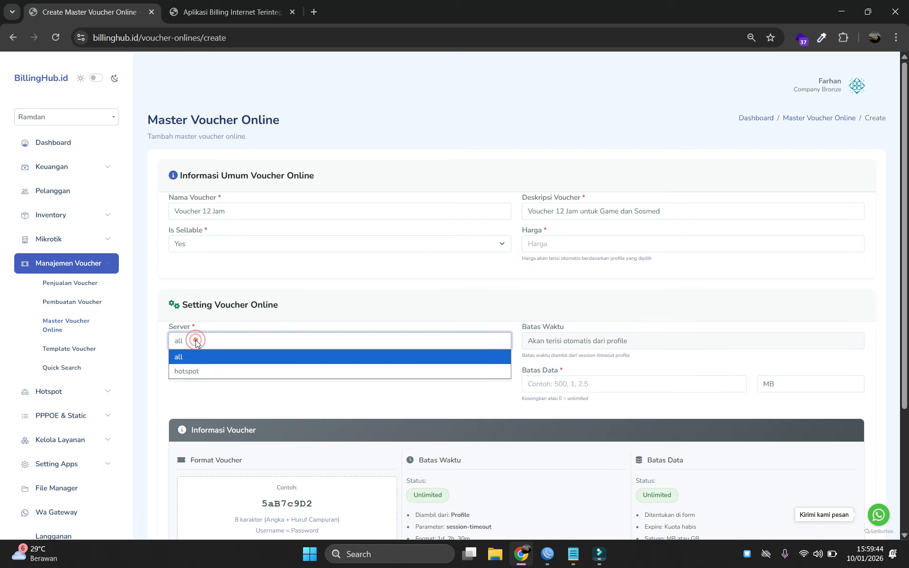
pyautogui.click(196, 372)
pyautogui.click(209, 374)
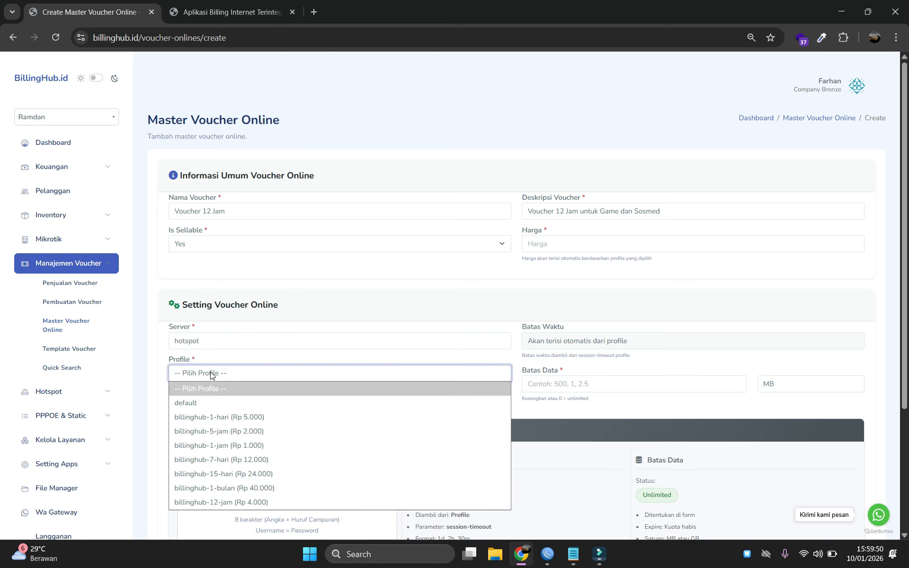
pyautogui.click(246, 501)
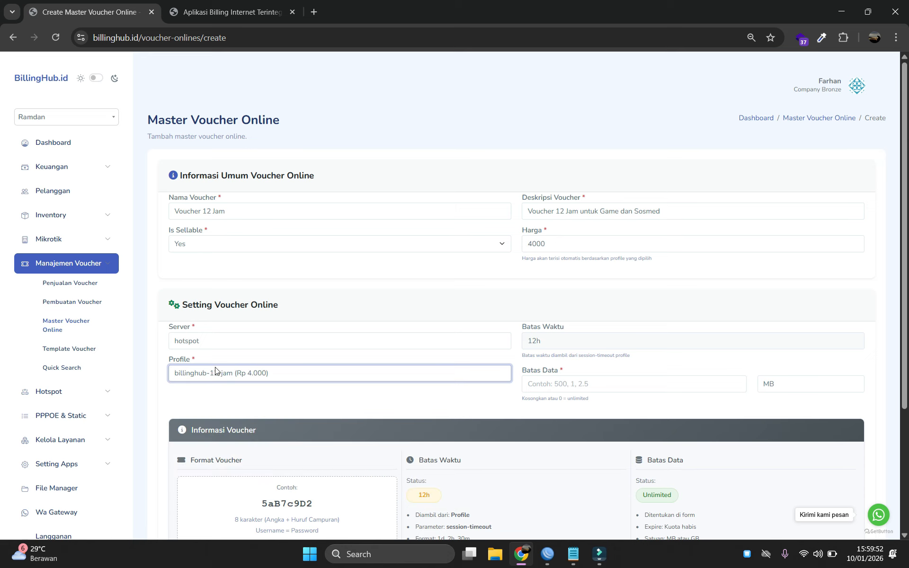
pyautogui.moveTo(519, 231); pyautogui.dragTo(542, 234)
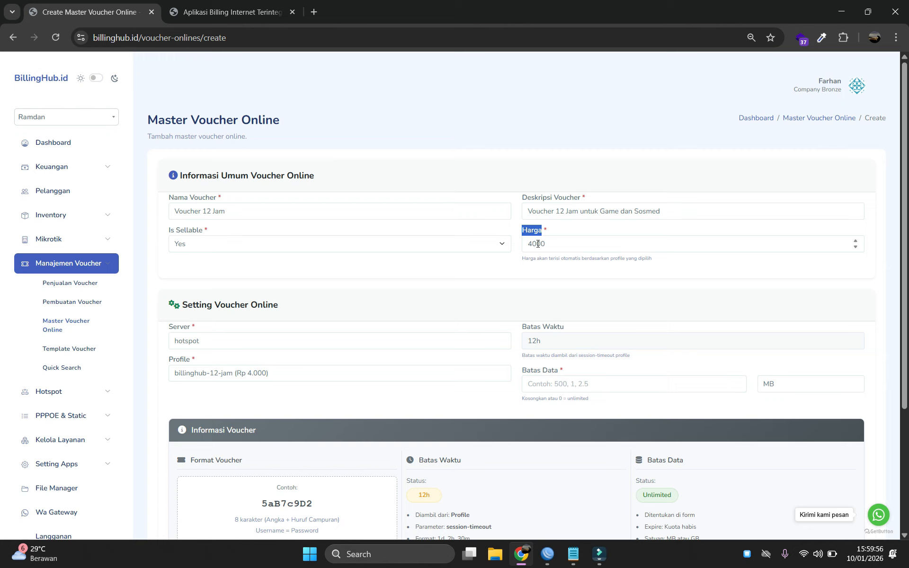
pyautogui.moveTo(516, 324); pyautogui.dragTo(555, 337)
pyautogui.click(549, 341)
pyautogui.doubleClick(534, 343)
pyautogui.moveTo(519, 374); pyautogui.dragTo(559, 377)
# Try 5 GB and 1000 MB data limits, then clear Batas Data to leave data unlimited (0 MB)
pyautogui.click(563, 385)
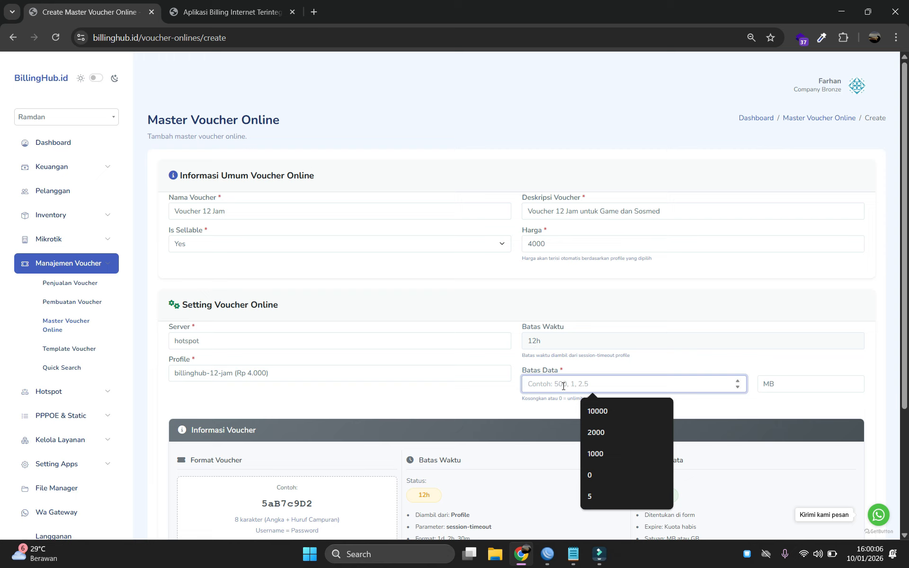
pyautogui.write('5')
pyautogui.click(787, 383)
pyautogui.click(767, 416)
pyautogui.click(558, 382)
pyautogui.press('BackSpace')
pyautogui.write('1000')
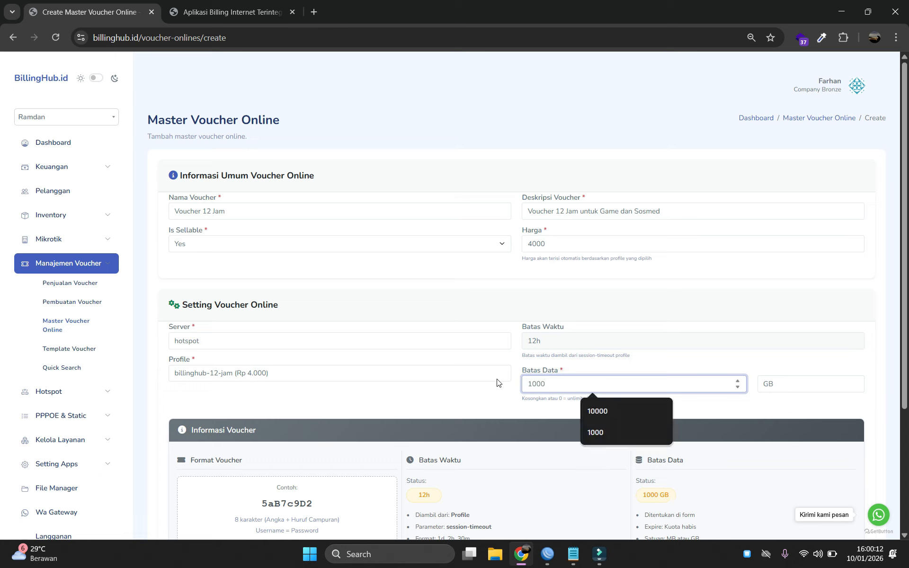
pyautogui.click(783, 384)
pyautogui.click(774, 400)
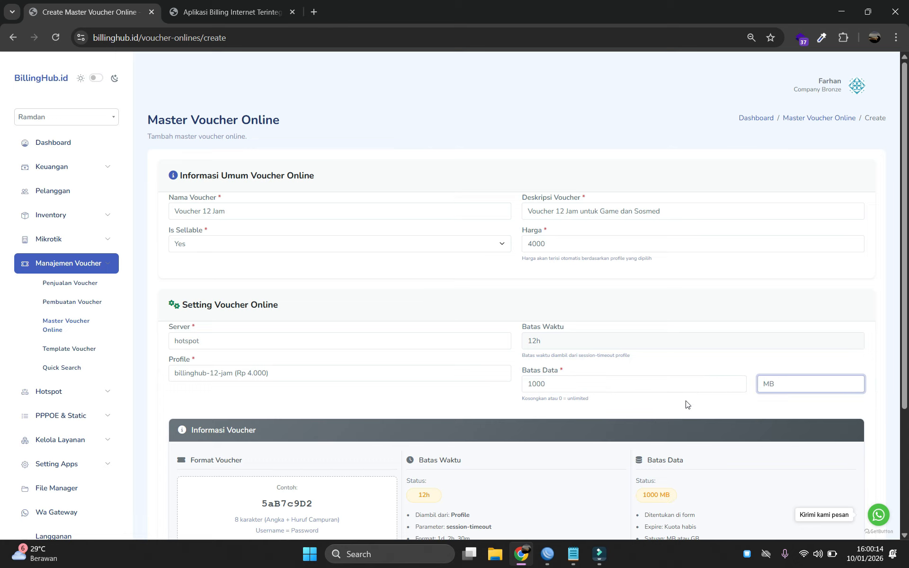
pyautogui.click(561, 382)
pyautogui.press('BackSpace')
pyautogui.press('BackSpace')
pyautogui.press('BackSpace')
pyautogui.press('BackSpace')
pyautogui.click(492, 405)
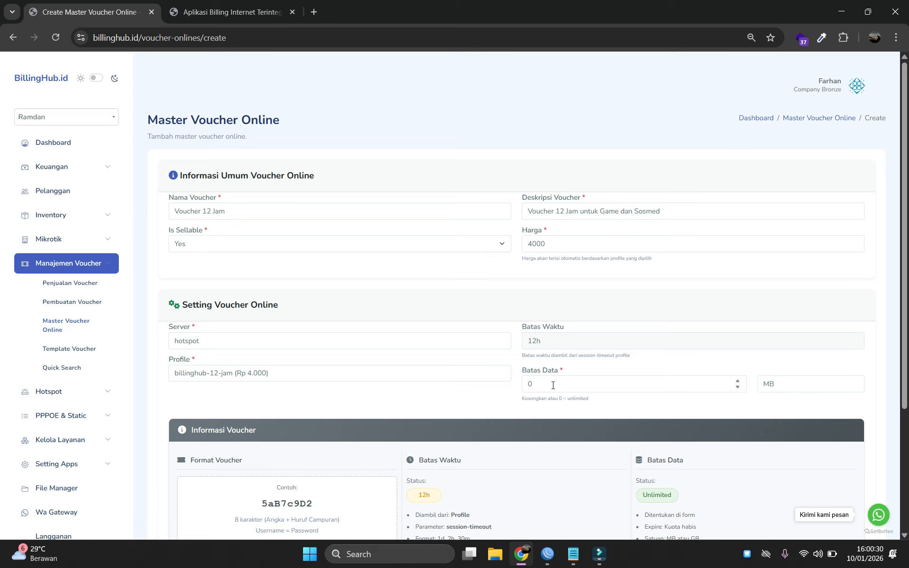
# Review the voucher code format and 12h time limit notes, then save the new voucher
pyautogui.scroll(-3, 552, 385)
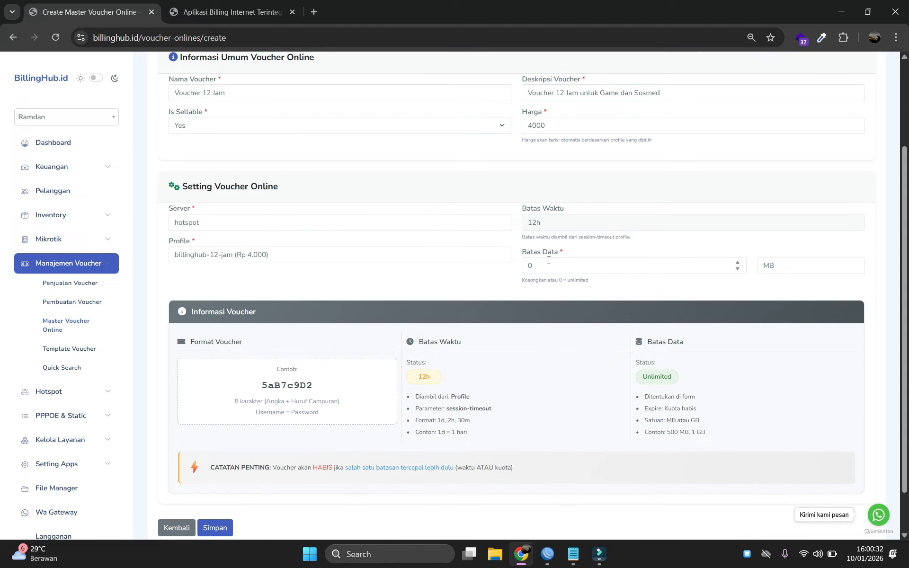
pyautogui.scroll(-1, 297, 337)
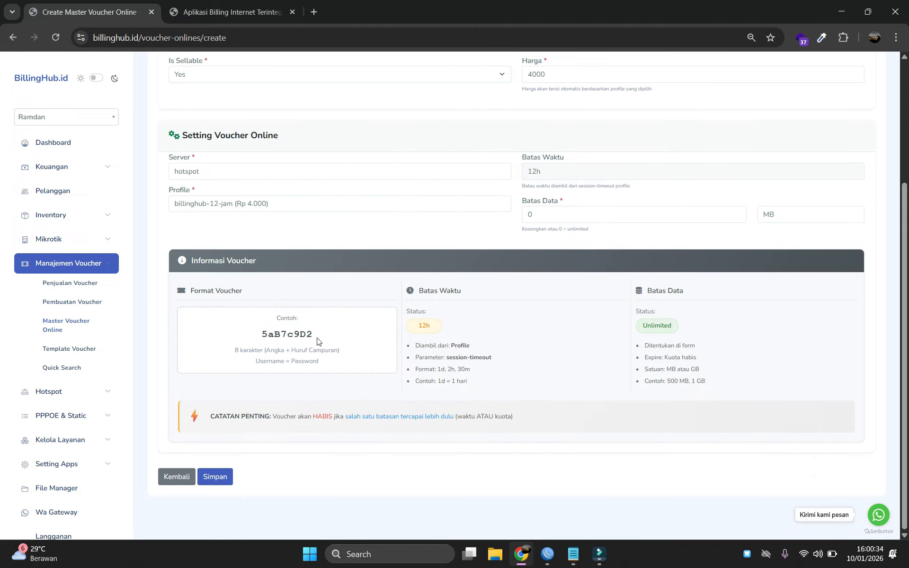
pyautogui.scroll(1, 284, 330)
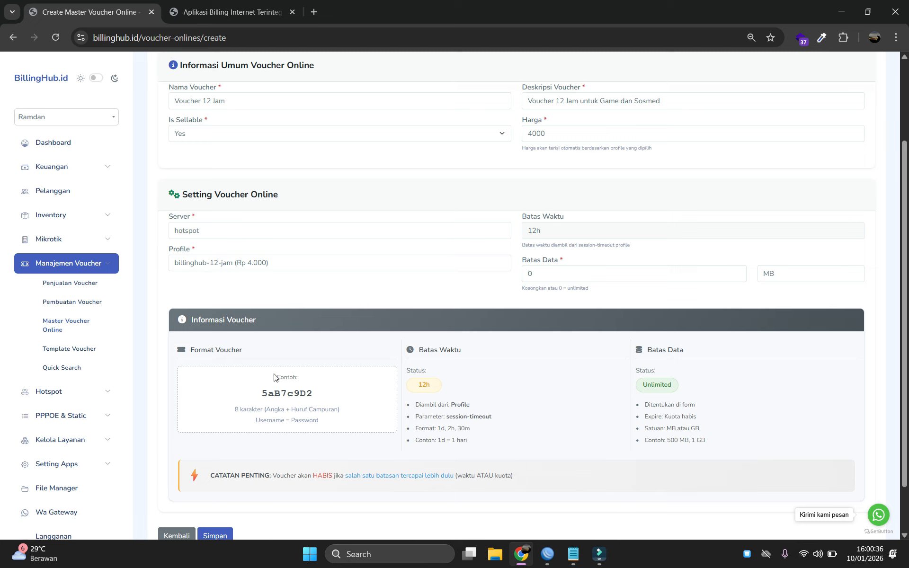
pyautogui.scroll(-1, 277, 373)
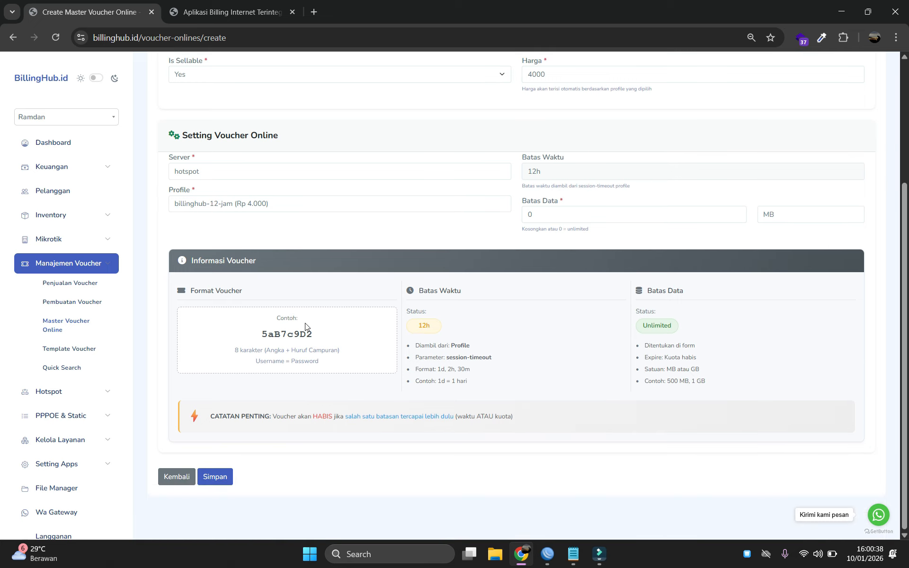
pyautogui.moveTo(236, 350); pyautogui.dragTo(340, 352)
pyautogui.click(277, 351)
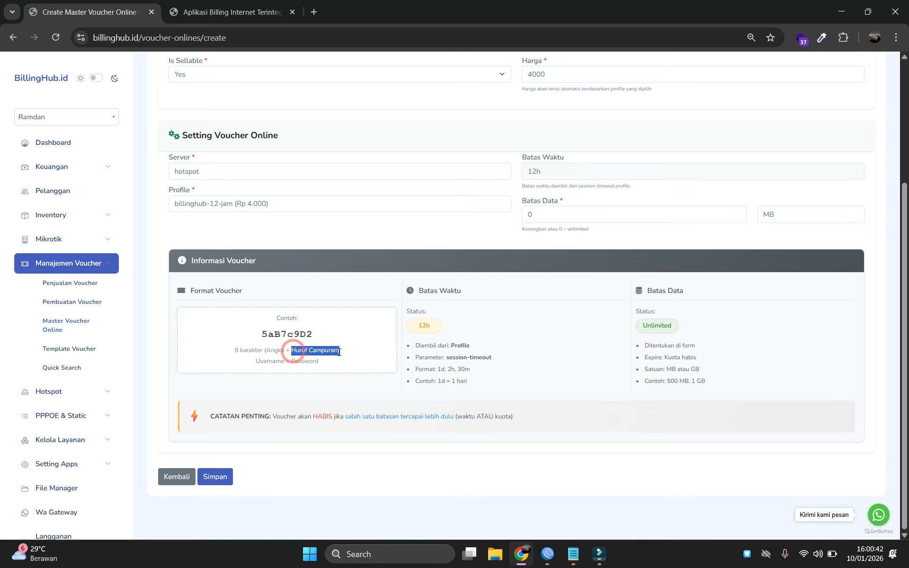
pyautogui.click(352, 351)
pyautogui.doubleClick(421, 326)
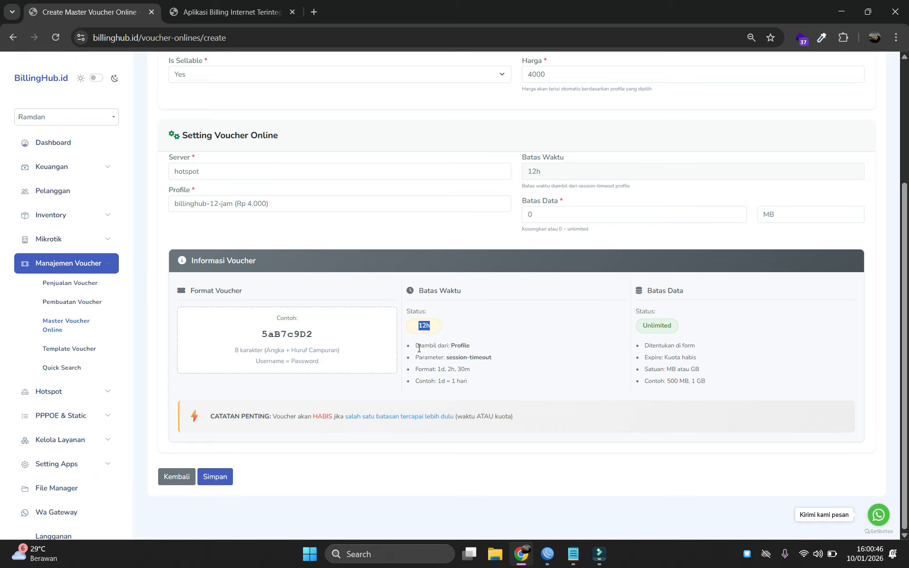
pyautogui.click(660, 301)
pyautogui.moveTo(648, 291); pyautogui.dragTo(687, 293)
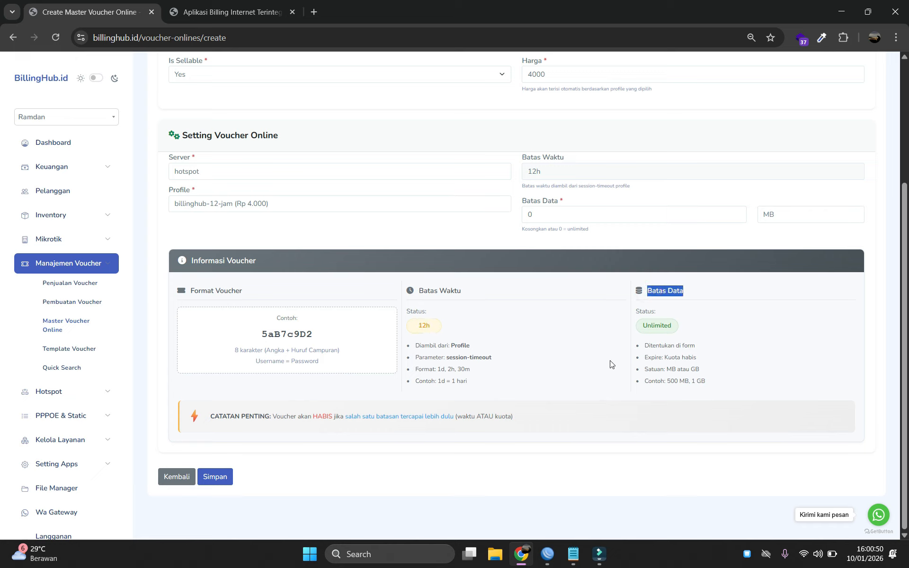
pyautogui.click(216, 477)
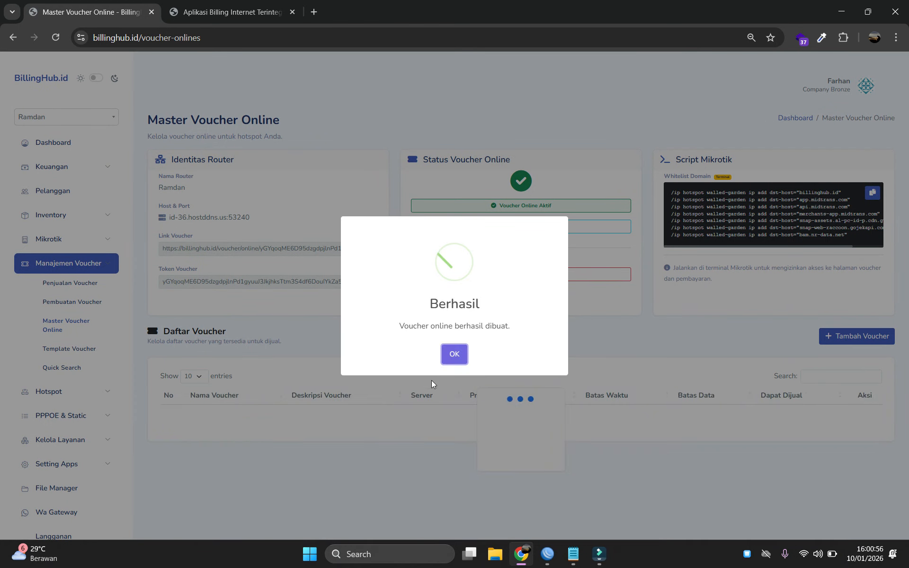
# Dismiss the Berhasil notice and highlight the new Voucher 12 Jam row in Daftar Voucher
pyautogui.click(450, 354)
pyautogui.scroll(-1, 436, 375)
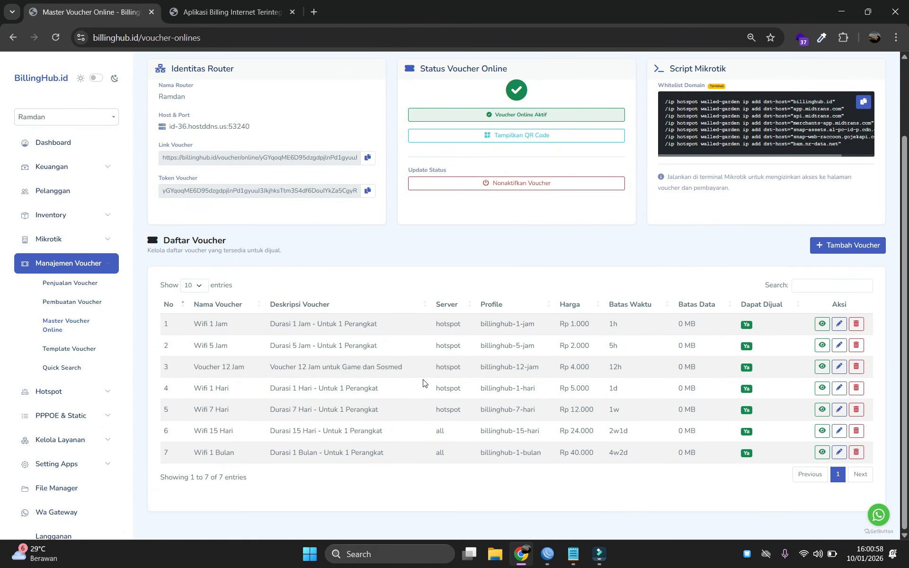
pyautogui.moveTo(192, 370); pyautogui.dragTo(705, 373)
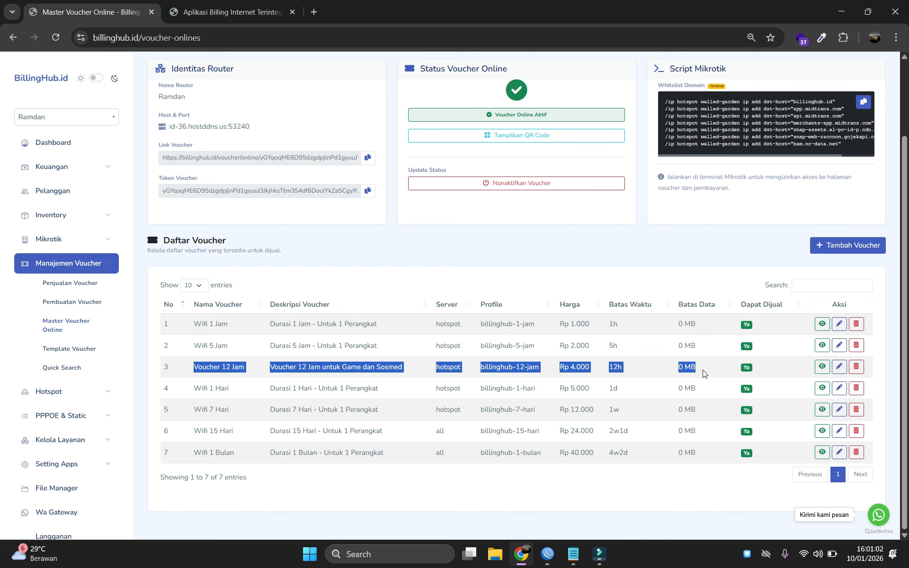
pyautogui.click(620, 376)
pyautogui.click(573, 554)
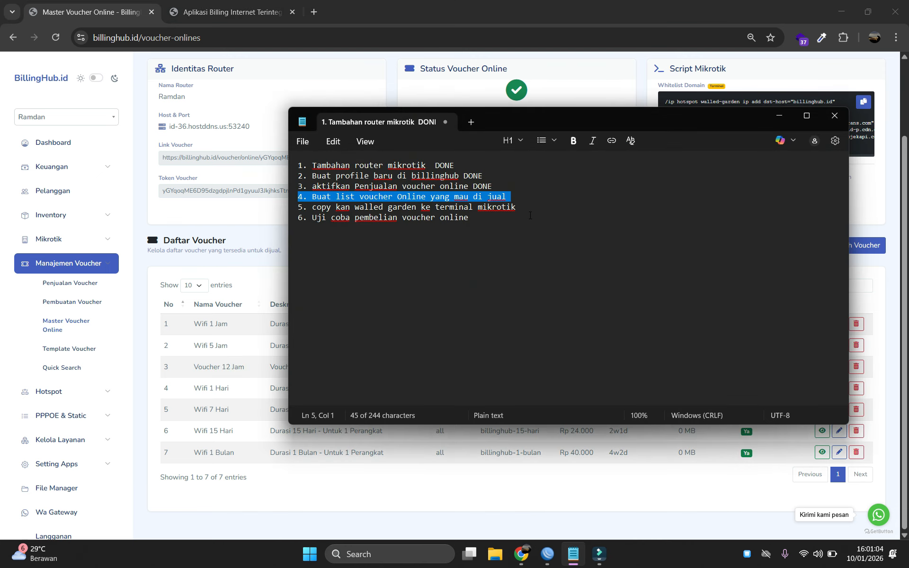
# Mark checklist item 4 DONE and select the fifth checklist item
pyautogui.click(531, 196)
pyautogui.write('DONE')
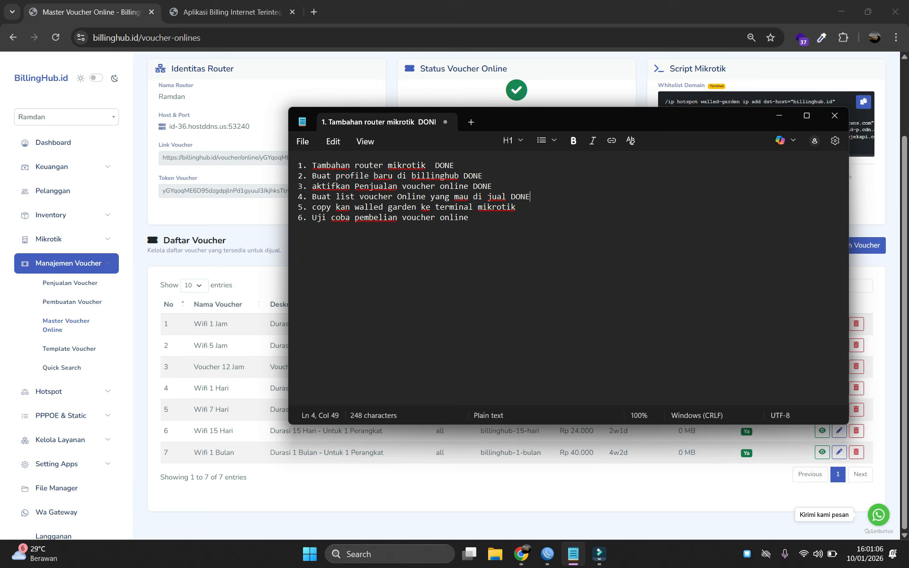
pyautogui.click(528, 216)
pyautogui.moveTo(524, 209); pyautogui.dragTo(298, 209)
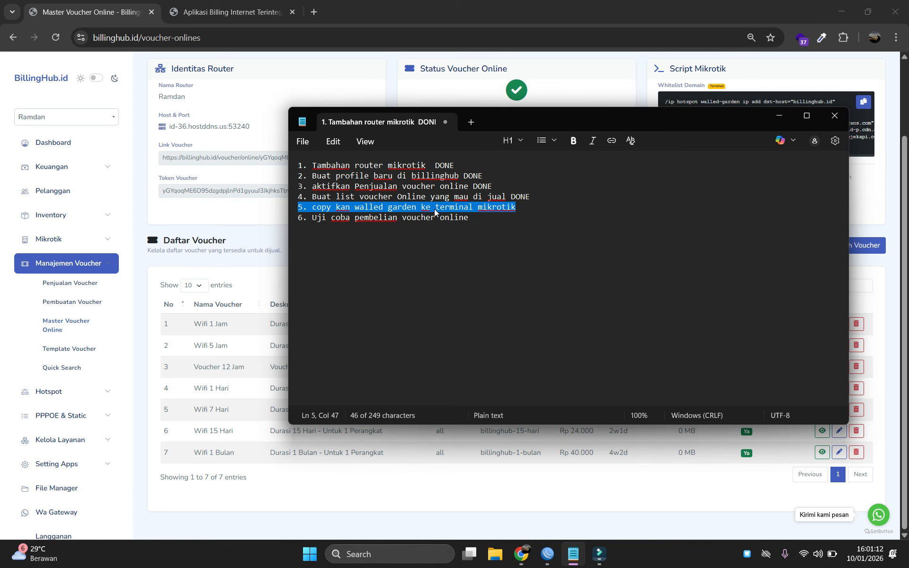
# Copy the Mikrotik walled-garden script from the BillingHub voucher page and switch to WinBox
pyautogui.click(268, 223)
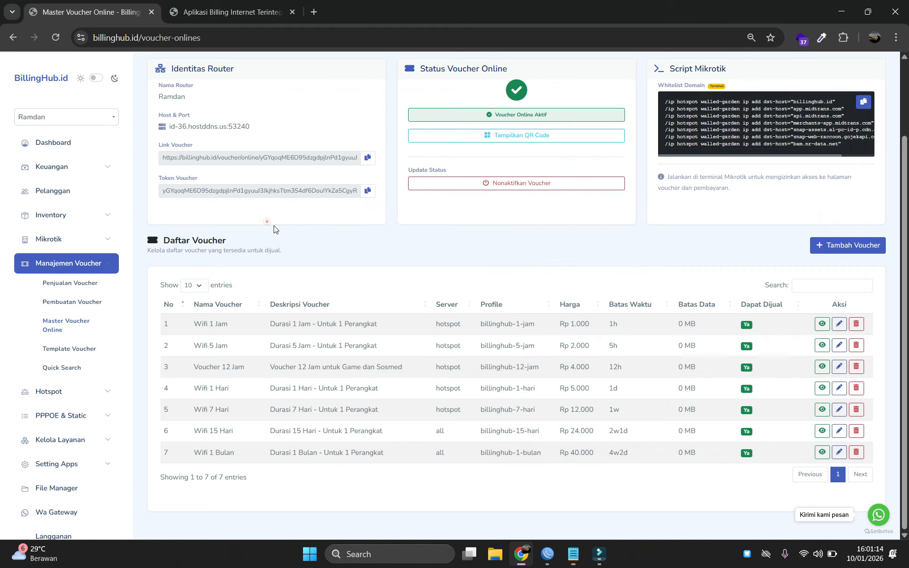
pyautogui.scroll(3, 265, 222)
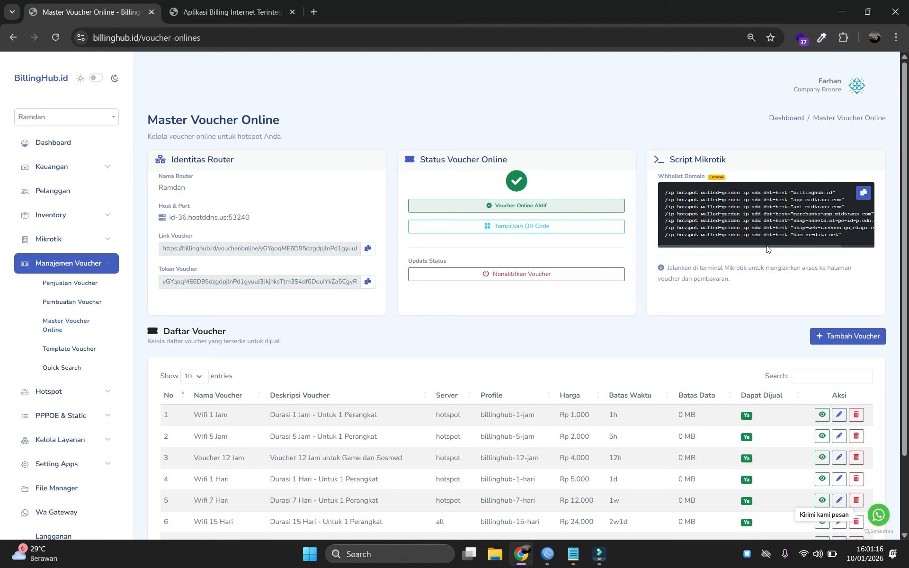
pyautogui.click(866, 196)
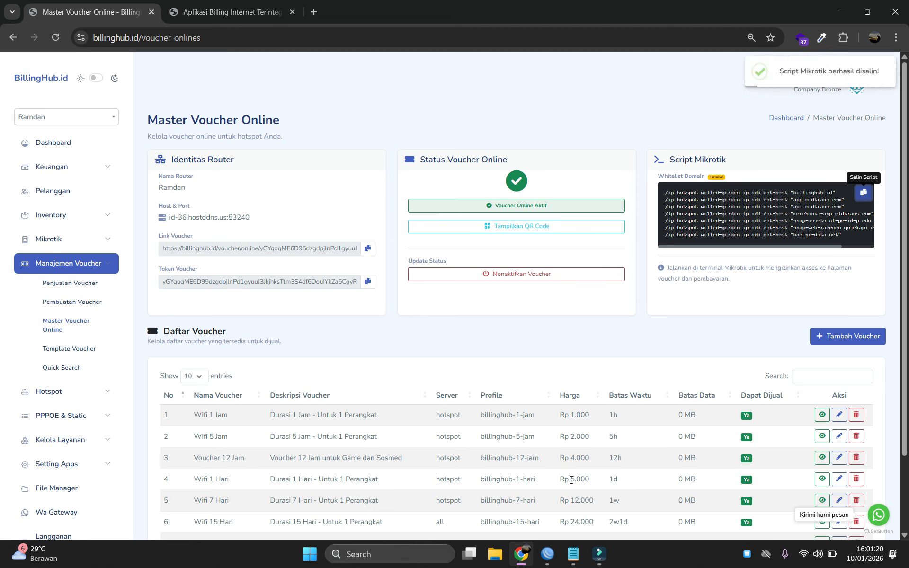
pyautogui.click(547, 553)
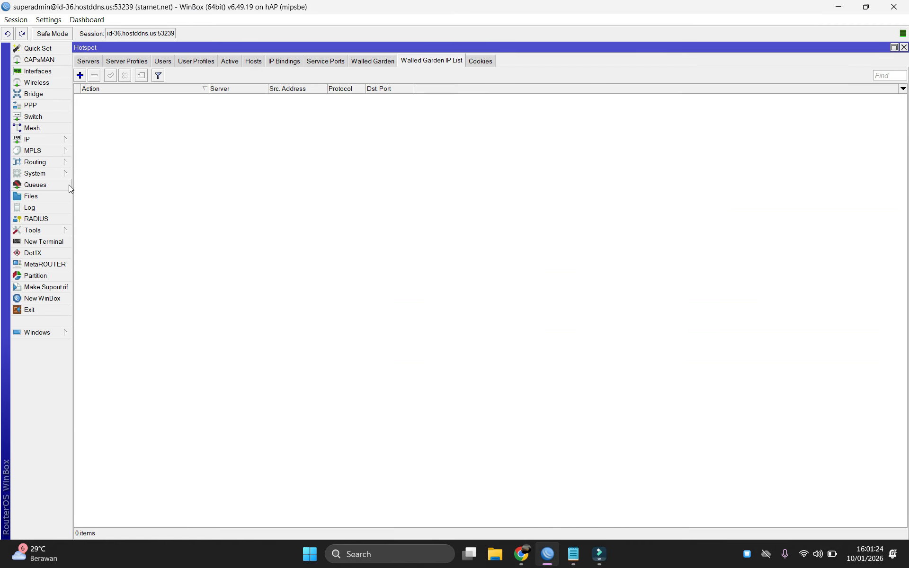
# Close the leftover WinBox windows: hotspot, file list, Mesh and user profile windows
pyautogui.click(35, 138)
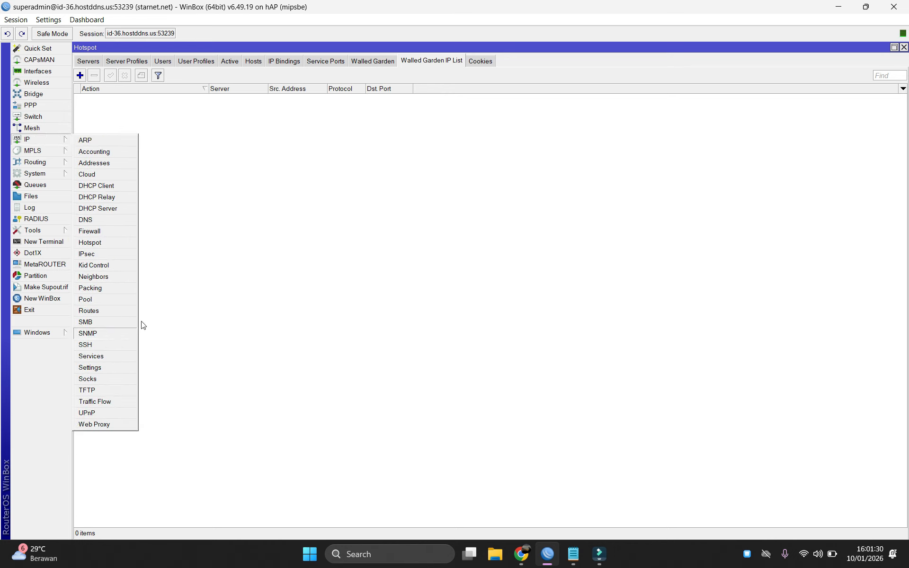
pyautogui.click(903, 48)
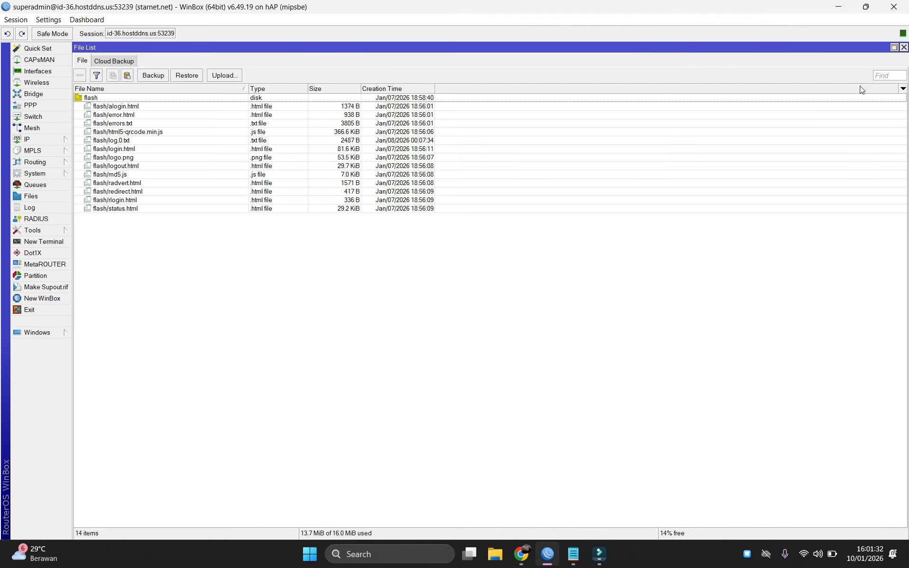
pyautogui.click(903, 49)
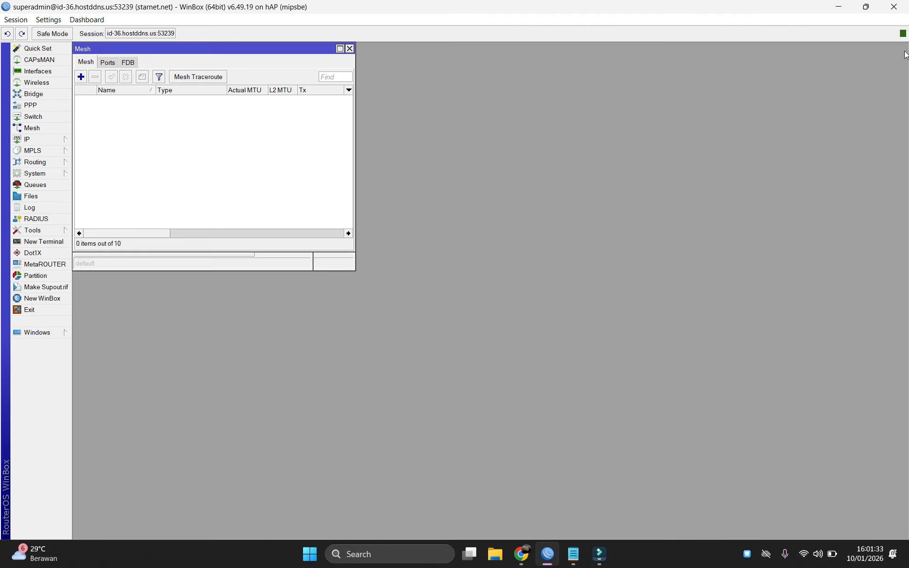
pyautogui.click(350, 48)
pyautogui.click(306, 48)
pyautogui.click(349, 48)
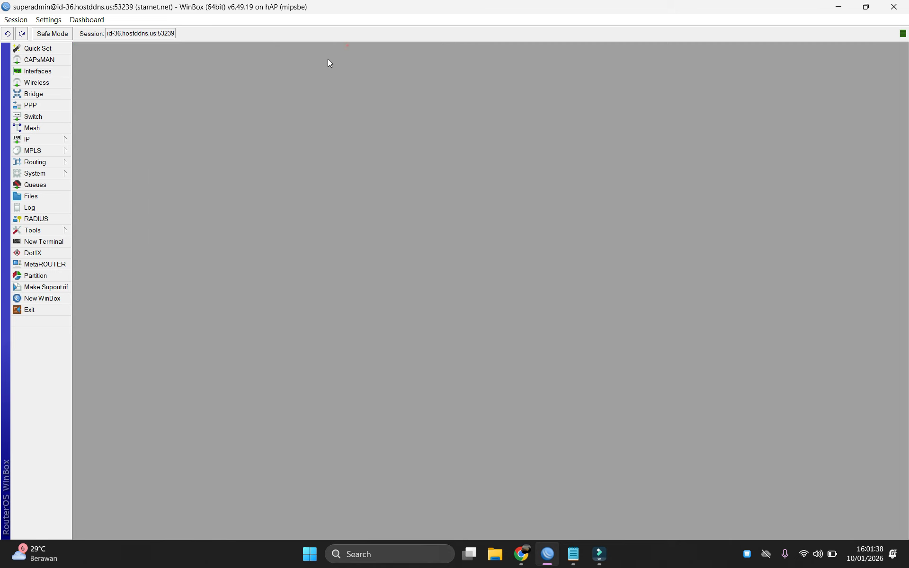
# Inspect the Hotspot Walled Garden rules and IP list, finding one disabled rule, then return to Chrome
pyautogui.click(61, 140)
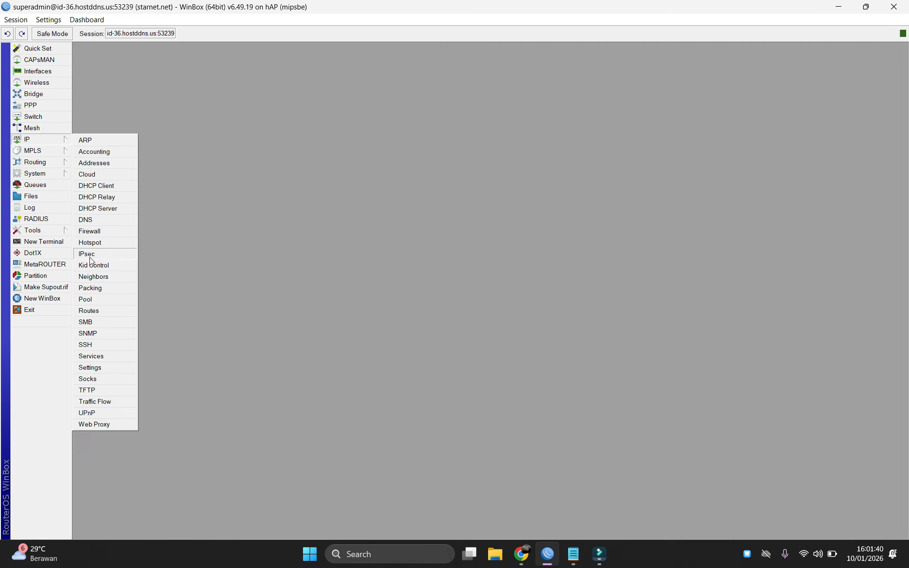
pyautogui.click(90, 243)
pyautogui.click(426, 61)
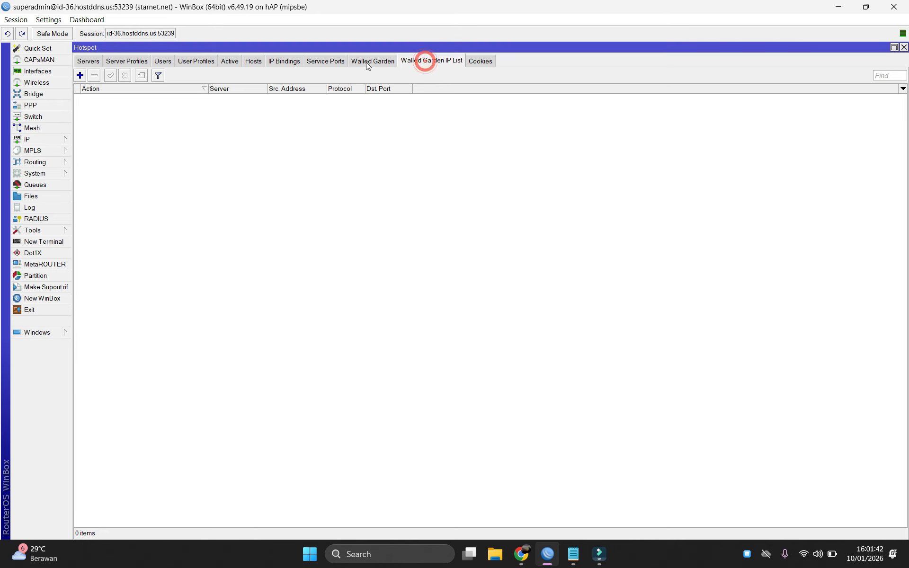
pyautogui.click(369, 63)
pyautogui.click(438, 61)
pyautogui.click(366, 60)
pyautogui.click(521, 554)
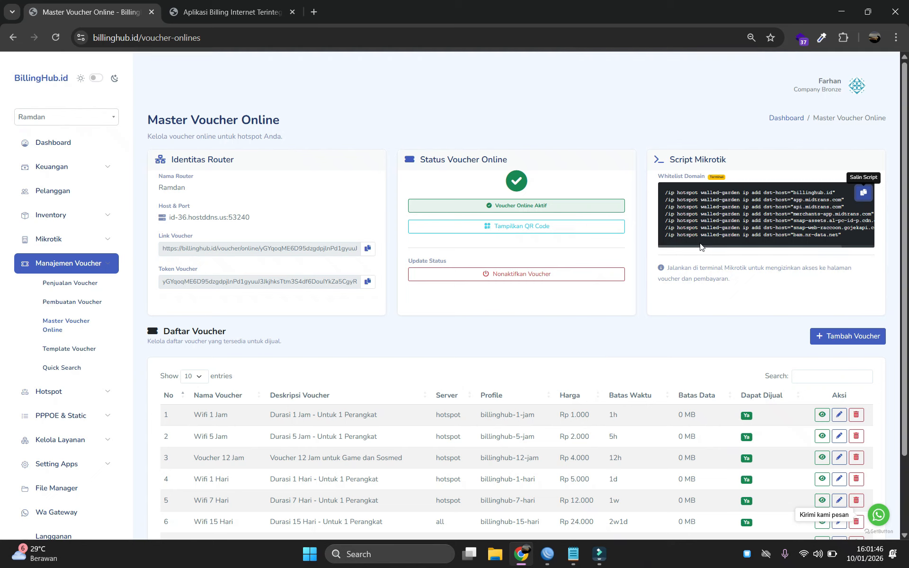
# Copy the whitelist domain script from the Script Mikrotik box again and switch back to WinBox
pyautogui.click(693, 245)
pyautogui.click(863, 192)
pyautogui.moveTo(837, 193); pyautogui.dragTo(654, 197)
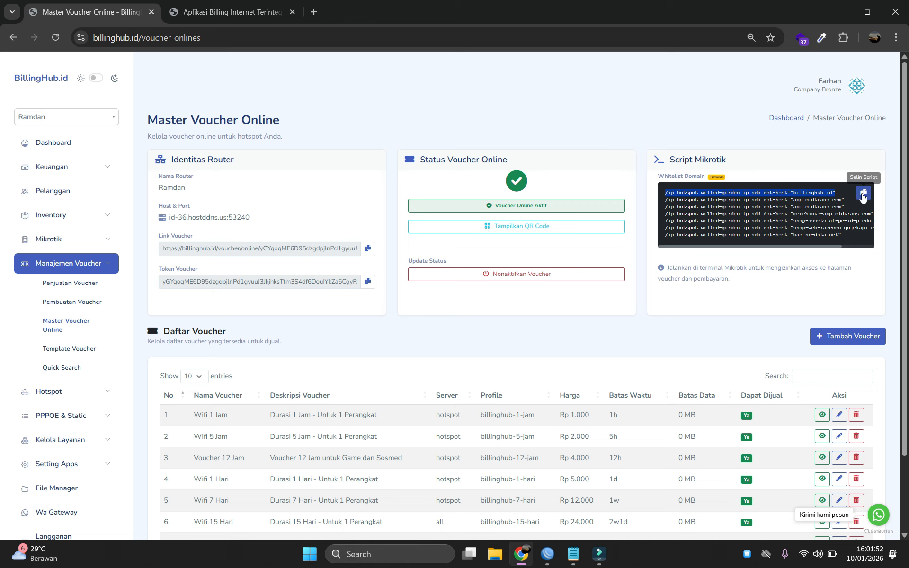
pyautogui.click(863, 194)
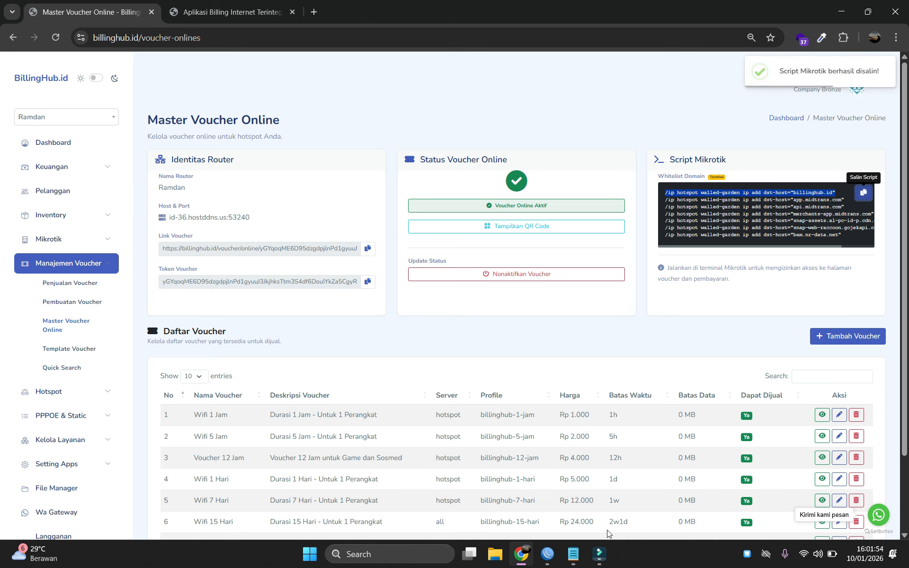
pyautogui.click(547, 553)
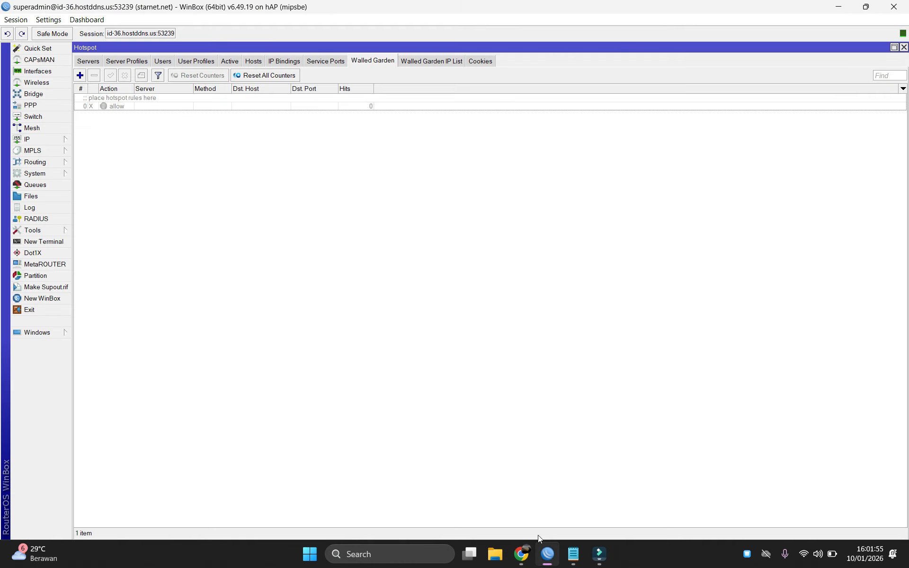
# Paste and run the copied walled-garden commands in a new WinBox terminal
pyautogui.click(48, 243)
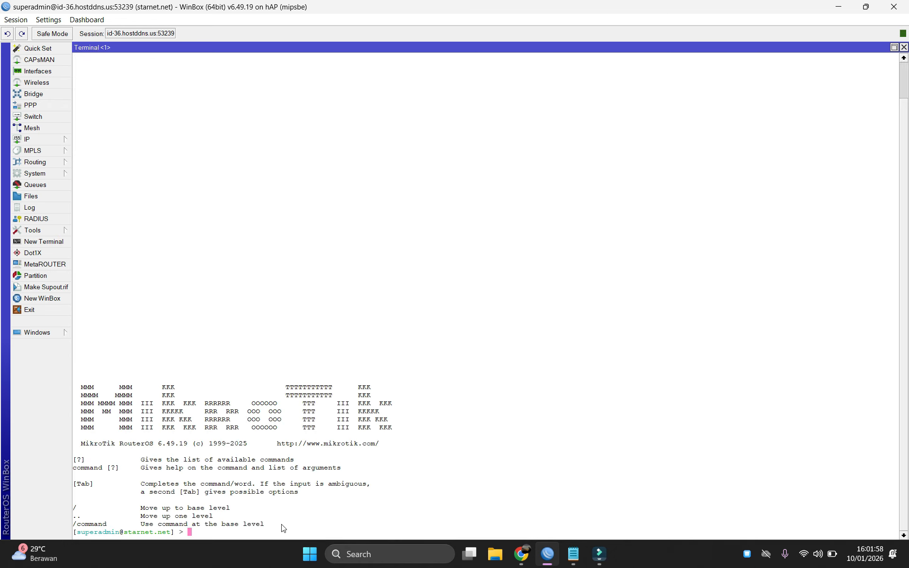
pyautogui.rightClick(299, 528)
pyautogui.click(303, 517)
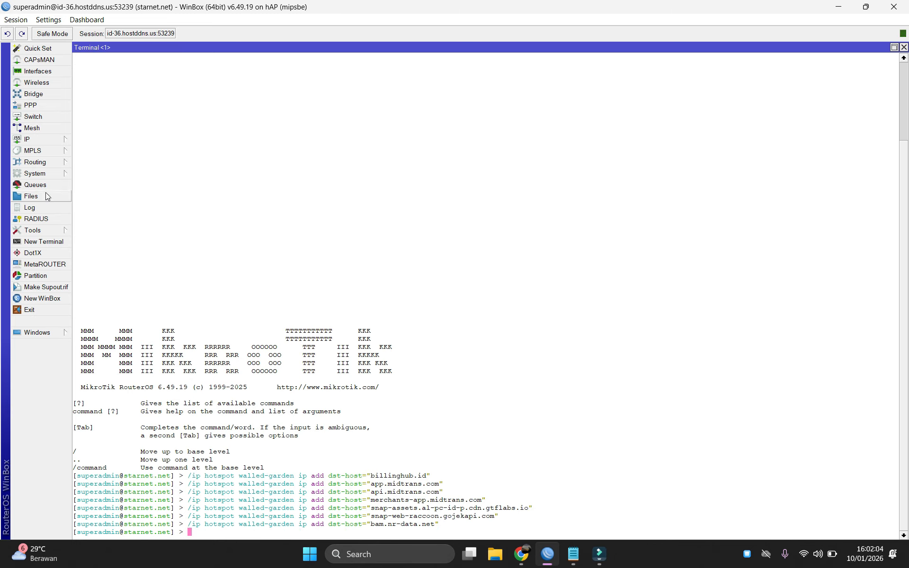
# Verify the Walled Garden now holds 20 allow rules and seven accept IP-list entries
pyautogui.click(43, 139)
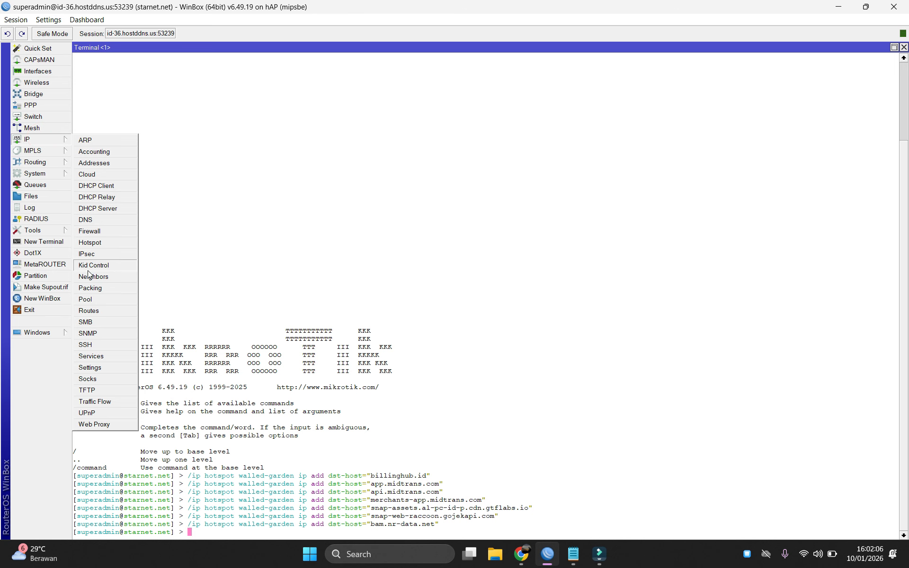
pyautogui.click(95, 244)
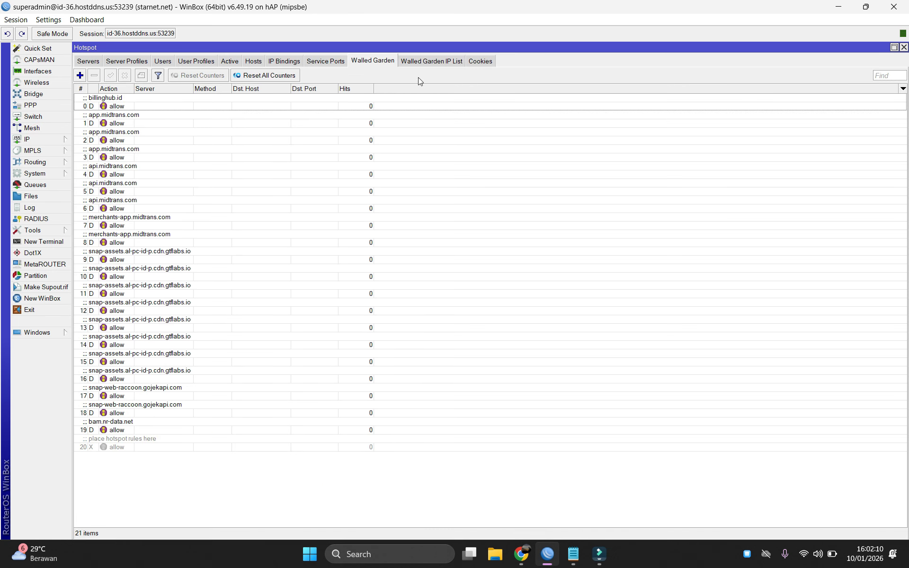
pyautogui.click(419, 62)
pyautogui.click(381, 62)
pyautogui.click(429, 62)
# Type DONE after Notepad checklist item 5, copying the walled garden to the MikroTik terminal
pyautogui.click(571, 558)
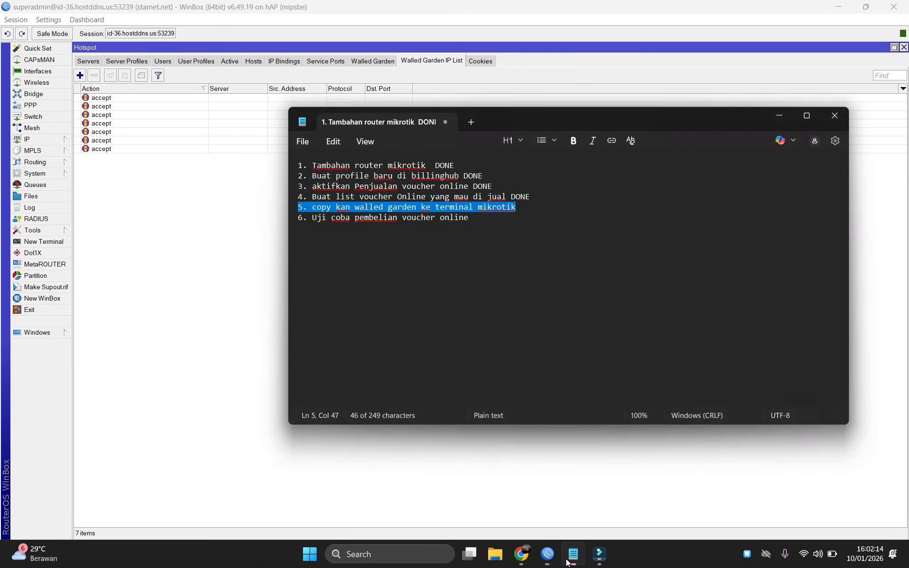
pyautogui.click(533, 210)
pyautogui.write('DONE')
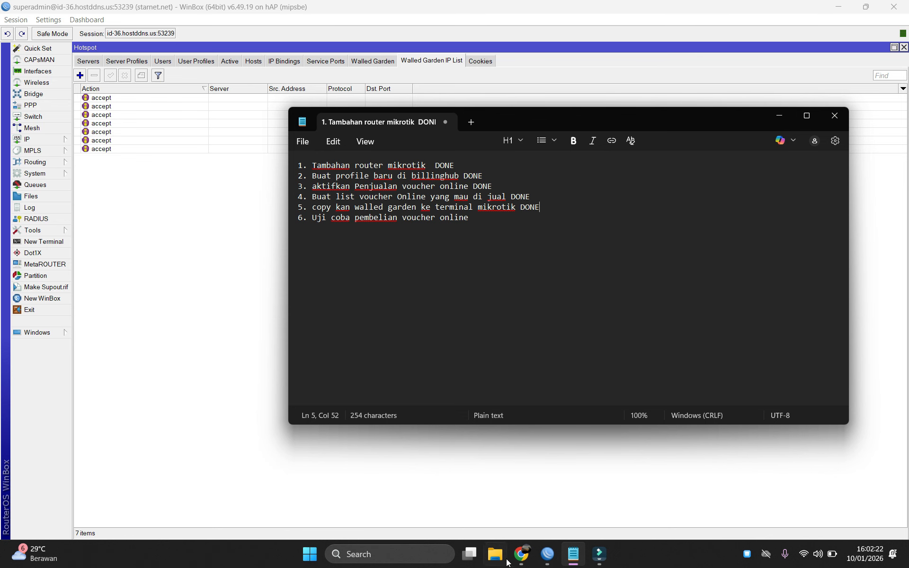
pyautogui.click(522, 555)
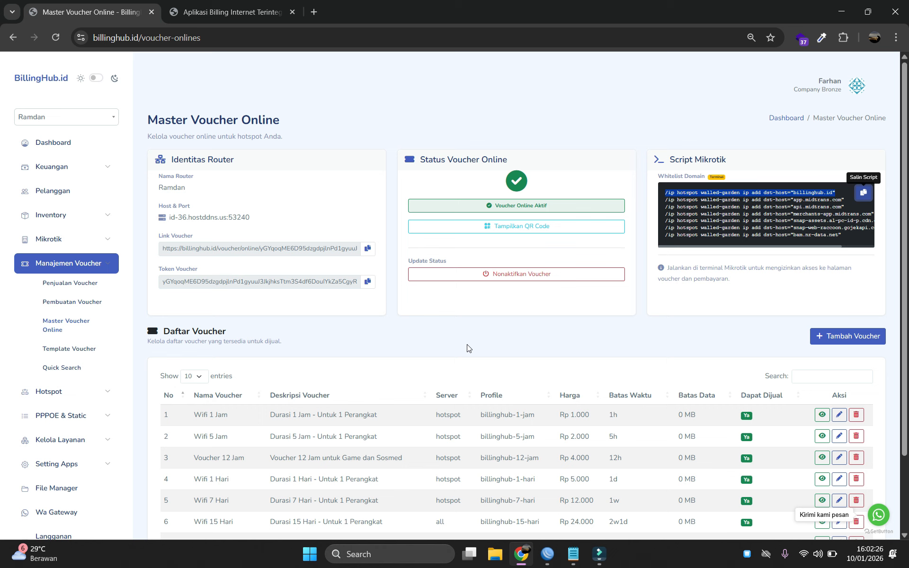
# Copy the public voucher link from the QR Code Voucher dialog and load it in a new tab
pyautogui.click(493, 227)
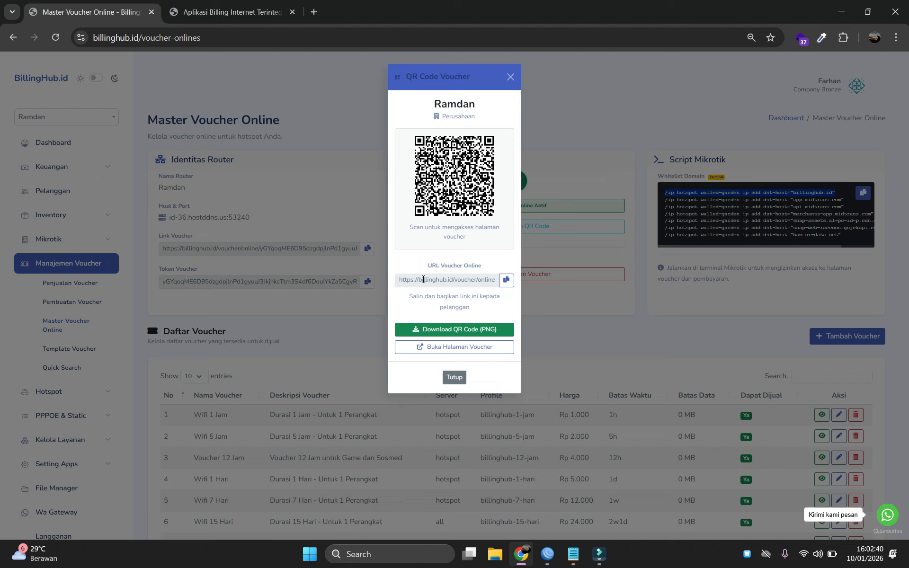
pyautogui.click(506, 280)
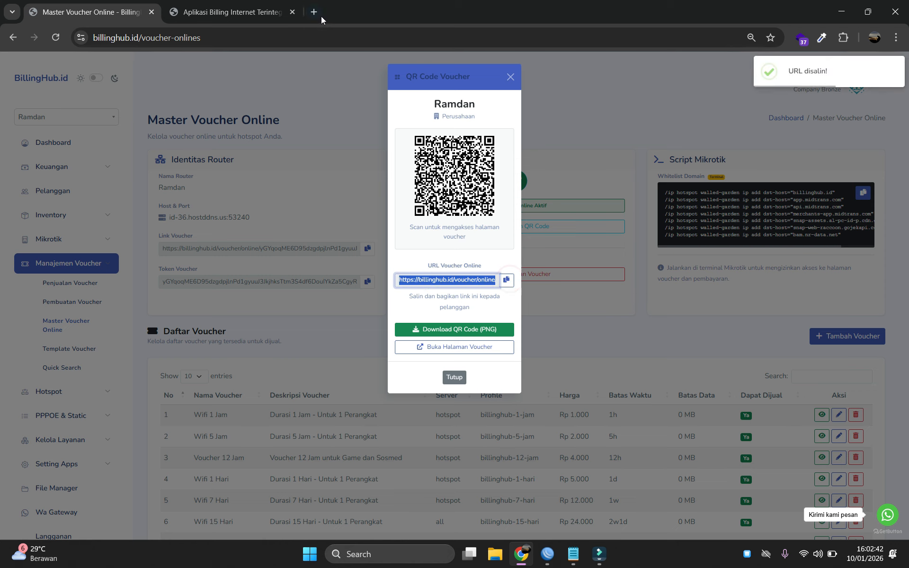
pyautogui.click(320, 17)
pyautogui.hotkey('ctrl', 'v')
pyautogui.press('Return')
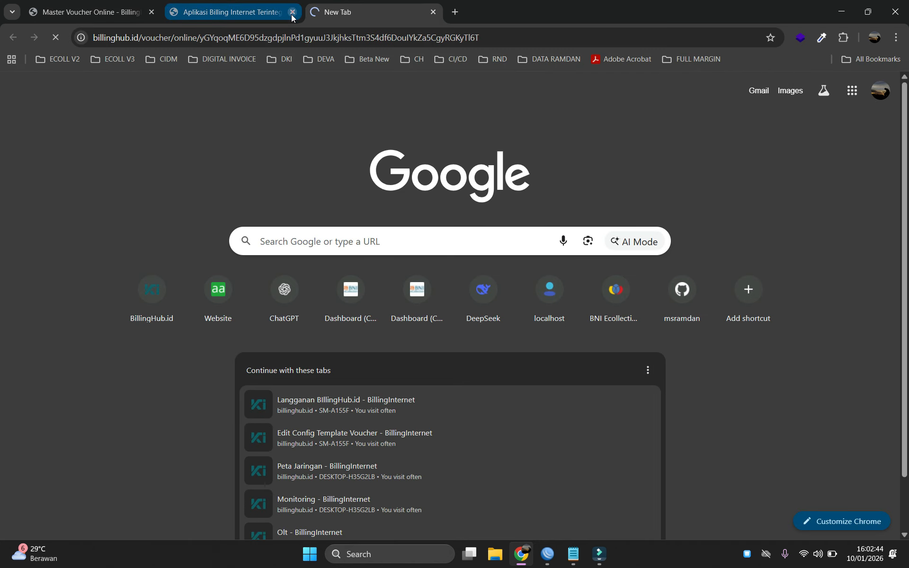
# Close the old billing tab and browse the seven public packages, including Voucher 12 Jam at Rp 4.000, picking Wifi 1 Jam
pyautogui.click(291, 15)
pyautogui.scroll(-2, 392, 262)
pyautogui.scroll(2, 374, 251)
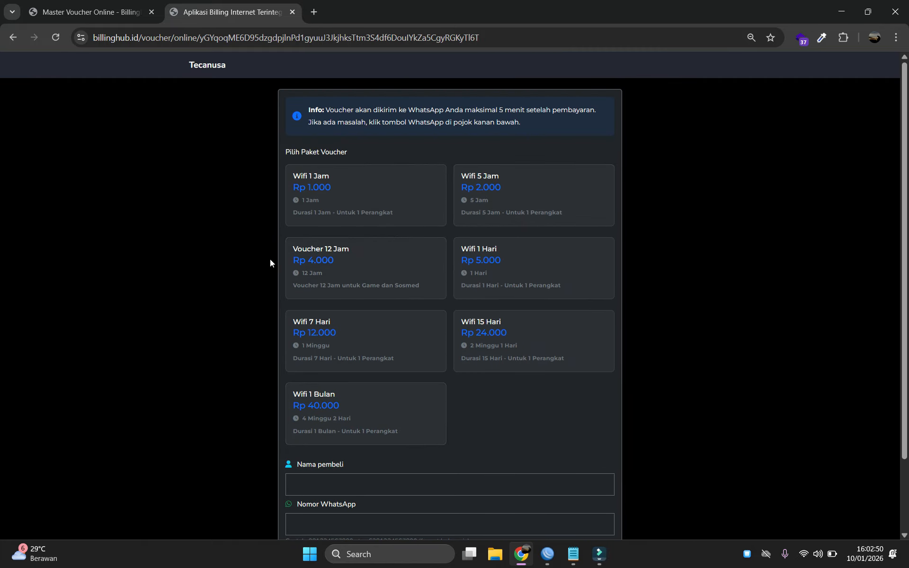
pyautogui.click(347, 259)
pyautogui.click(475, 264)
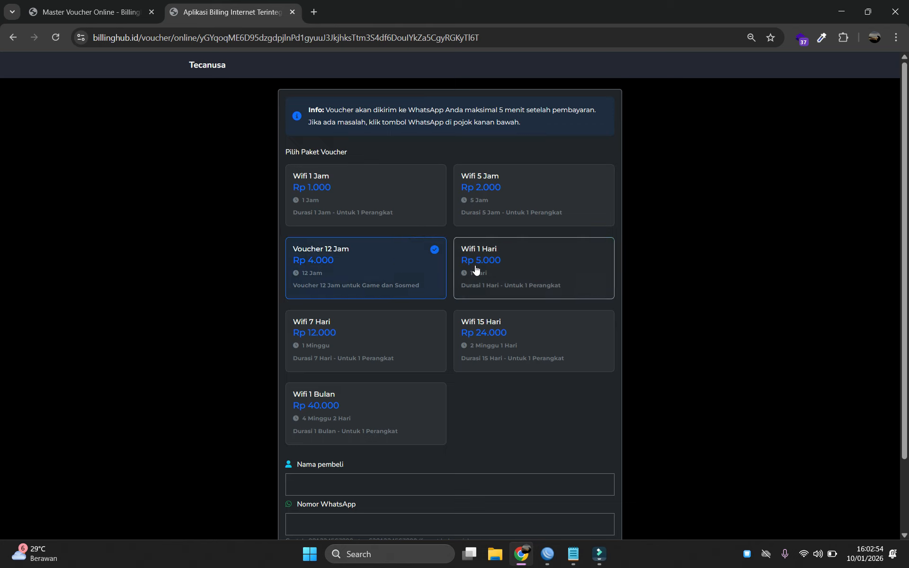
pyautogui.click(399, 216)
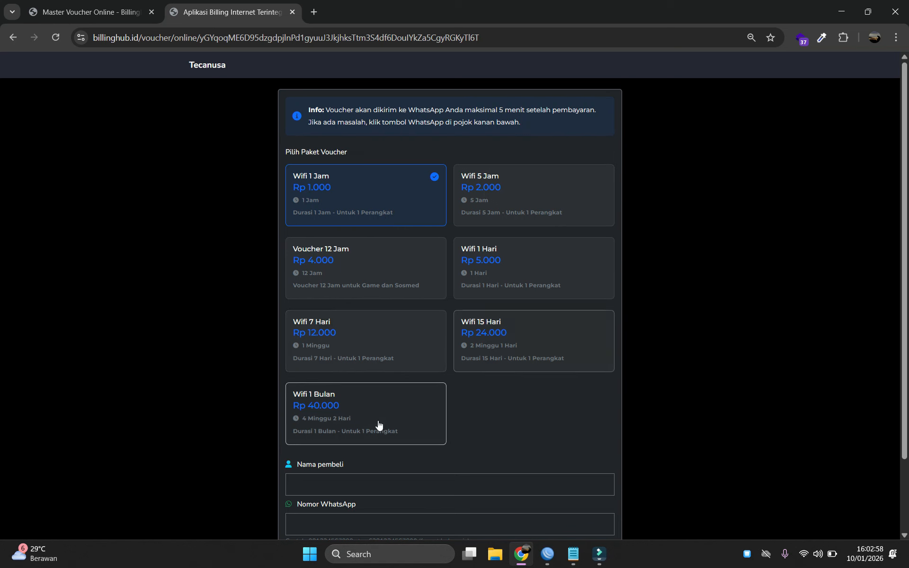
pyautogui.click(88, 12)
# Close the QR code dialog and locate Wifi 1 Jam in row 1 of the voucher table
pyautogui.click(453, 377)
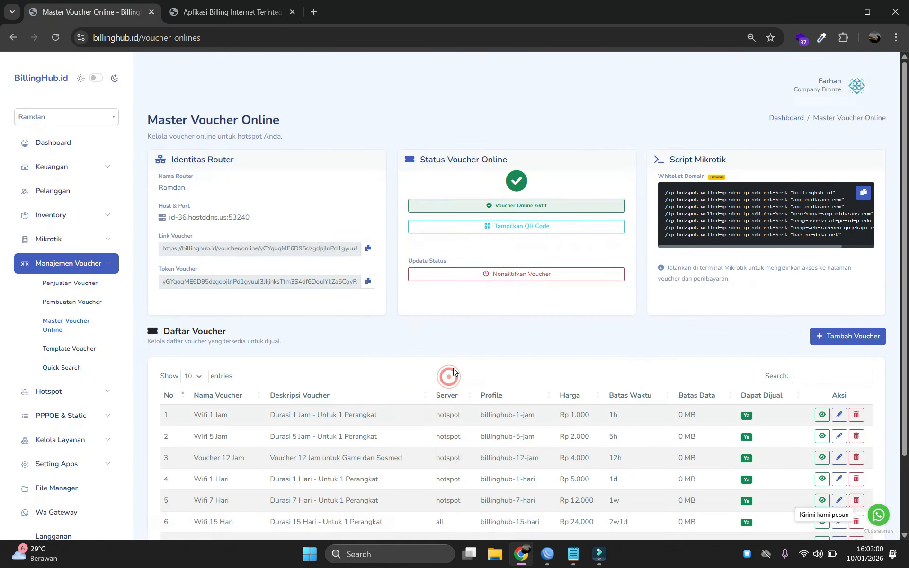
pyautogui.scroll(-2, 365, 349)
pyautogui.moveTo(160, 323); pyautogui.dragTo(472, 461)
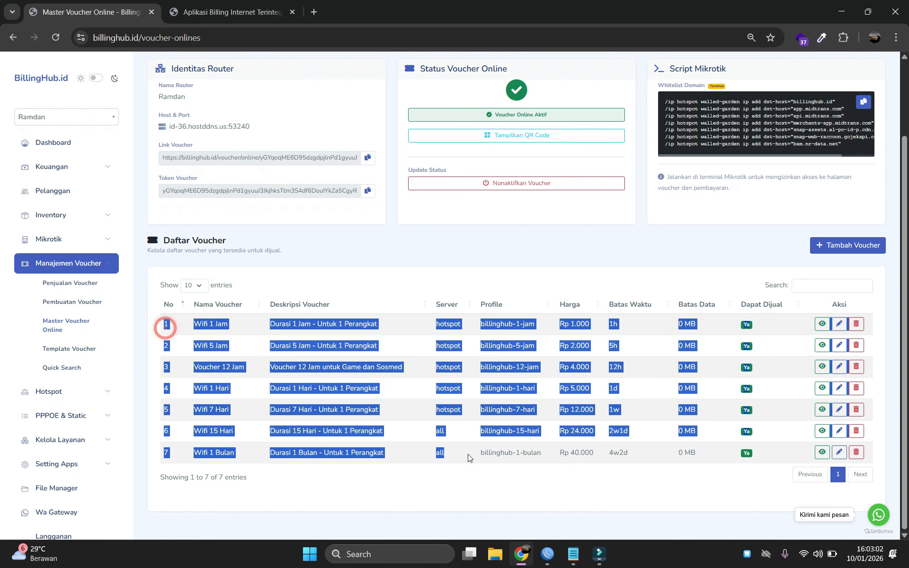
pyautogui.click(475, 463)
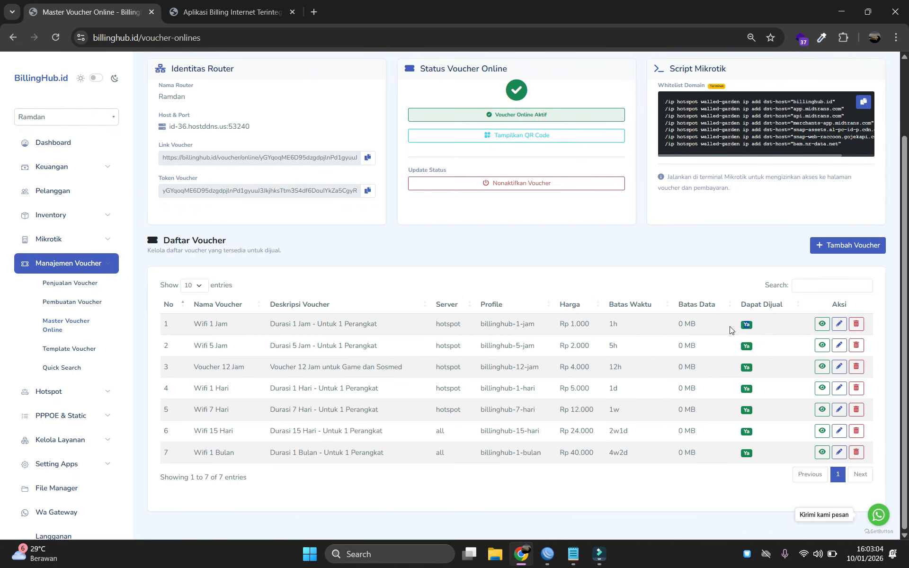
pyautogui.moveTo(232, 325); pyautogui.dragTo(189, 326)
pyautogui.click(241, 325)
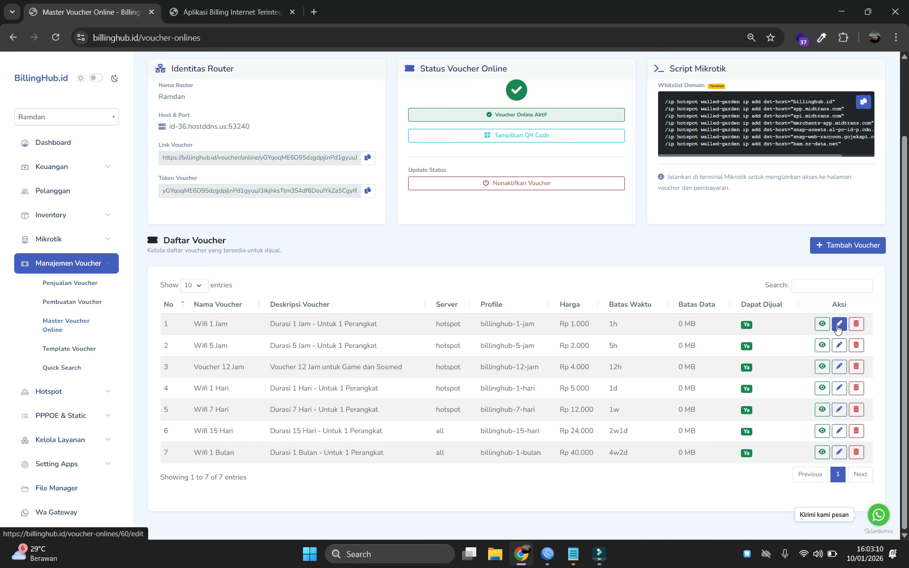
# Set the Wifi 1 Jam voucher's Is Sellable to No and click Update
pyautogui.click(838, 325)
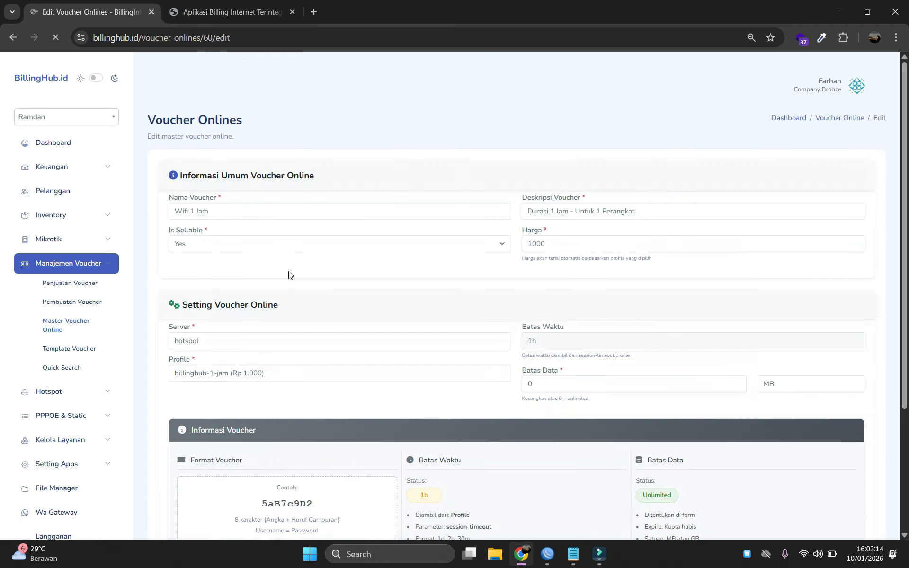
pyautogui.click(201, 242)
pyautogui.click(179, 288)
pyautogui.scroll(-3, 349, 371)
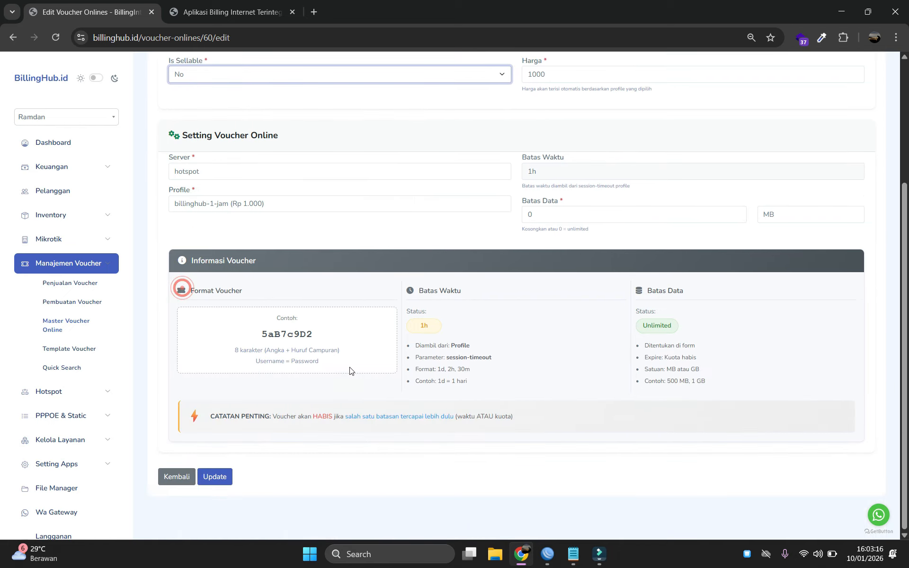
pyautogui.click(214, 477)
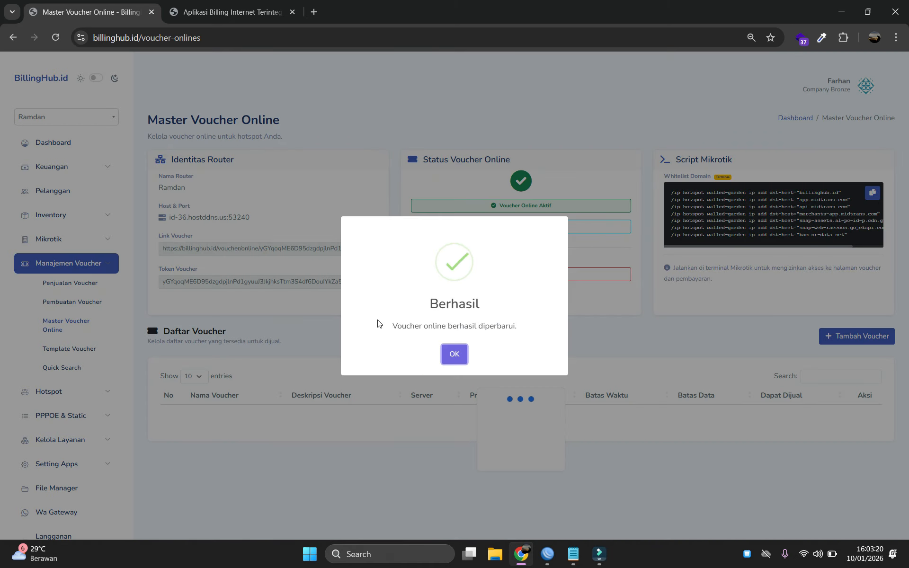
# Dismiss the success message and reload the public voucher page, now listing six packages without Wifi 1 Jam
pyautogui.click(448, 353)
pyautogui.scroll(-1, 398, 340)
pyautogui.click(212, 14)
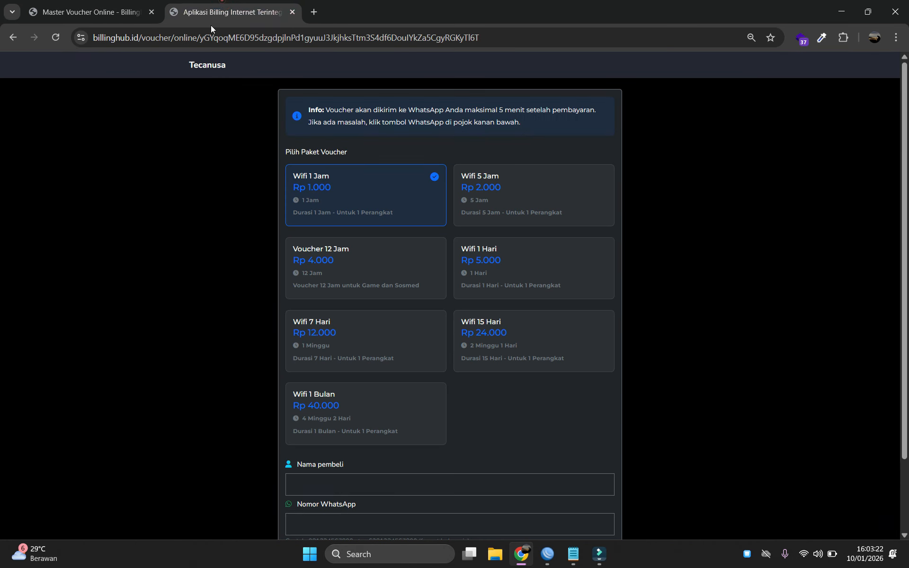
pyautogui.click(56, 38)
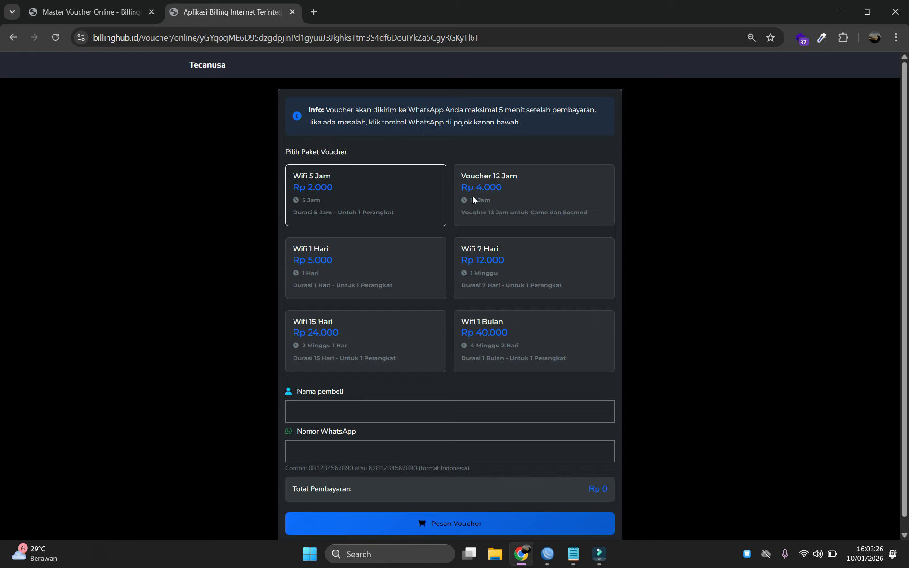
pyautogui.scroll(-1, 501, 303)
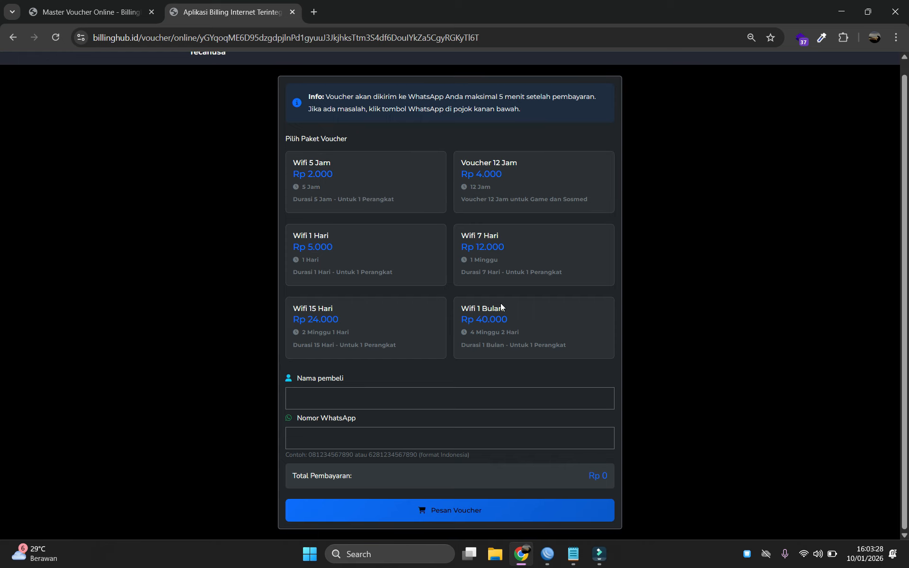
pyautogui.scroll(1, 501, 304)
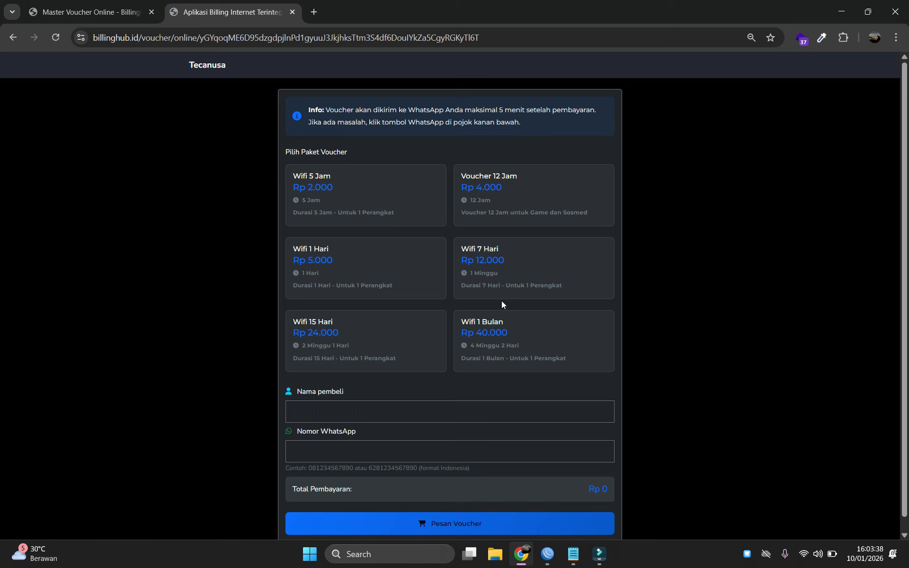
# Open the company's edit form via Setting Apps > Daftar Perusahaan
pyautogui.click(87, 13)
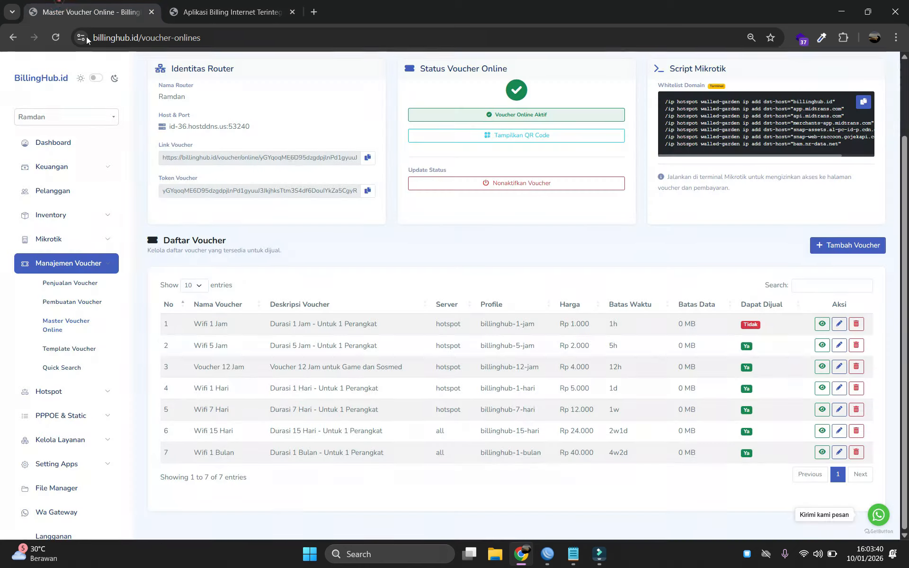
pyautogui.click(98, 263)
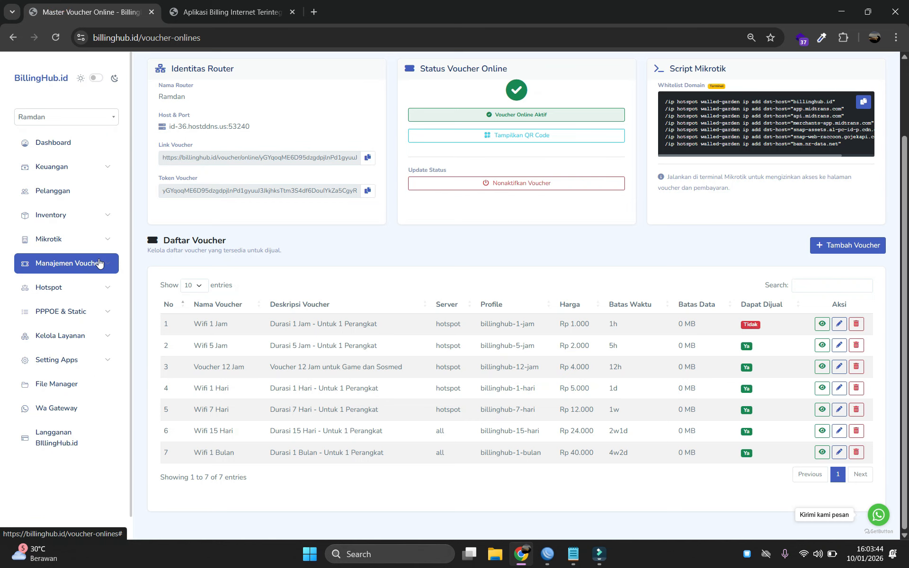
pyautogui.click(94, 362)
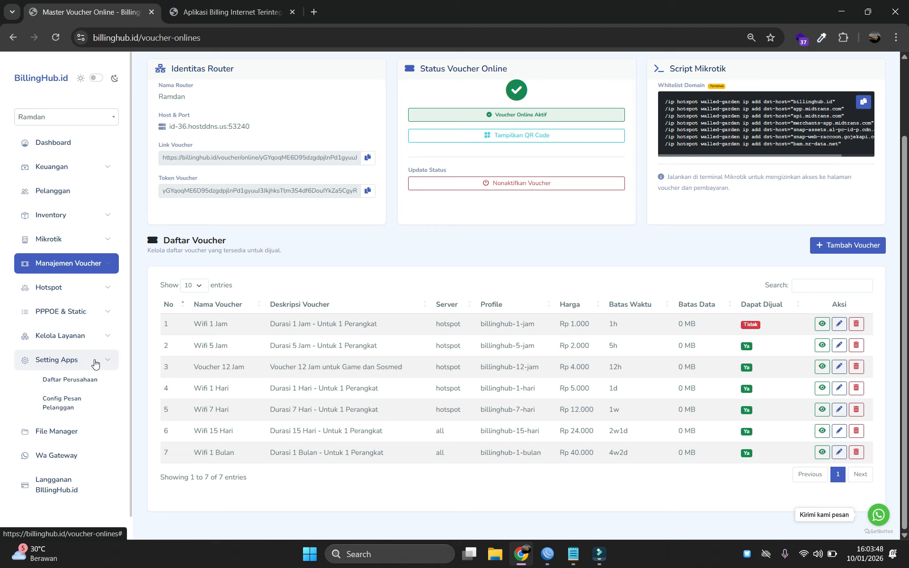
pyautogui.click(95, 362)
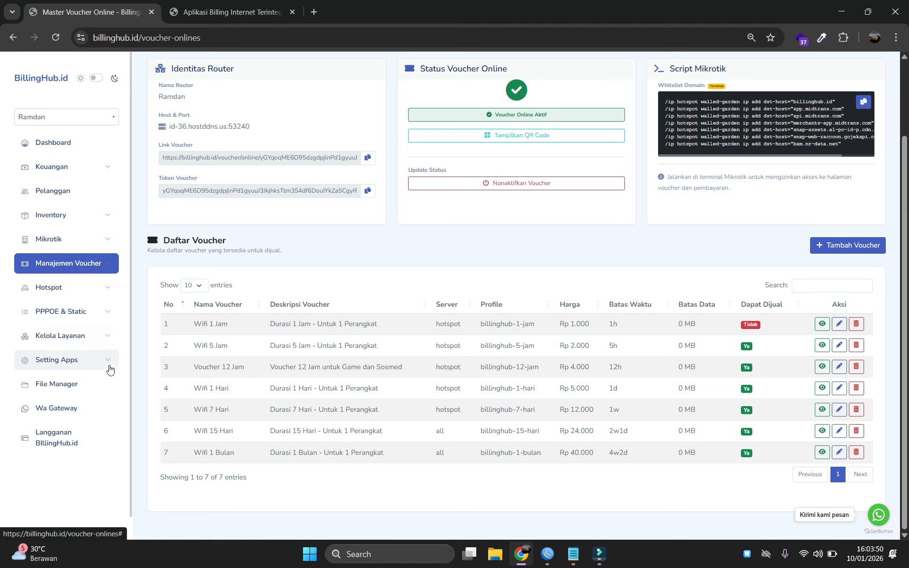
pyautogui.click(108, 366)
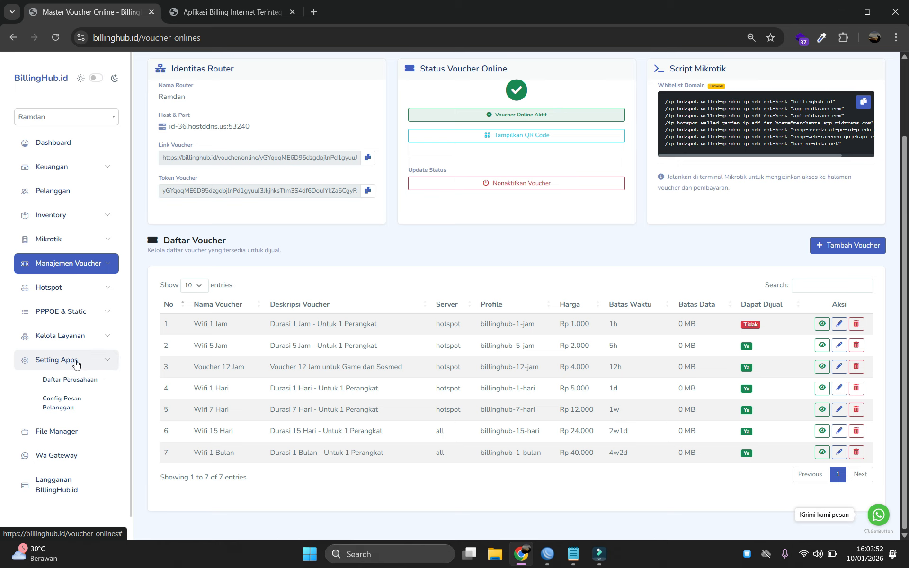
pyautogui.click(77, 379)
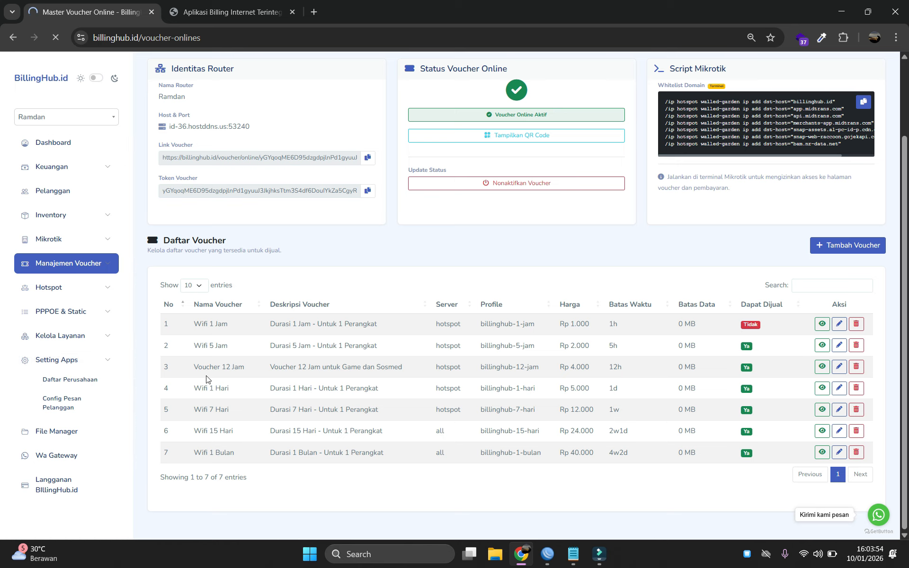
pyautogui.click(851, 231)
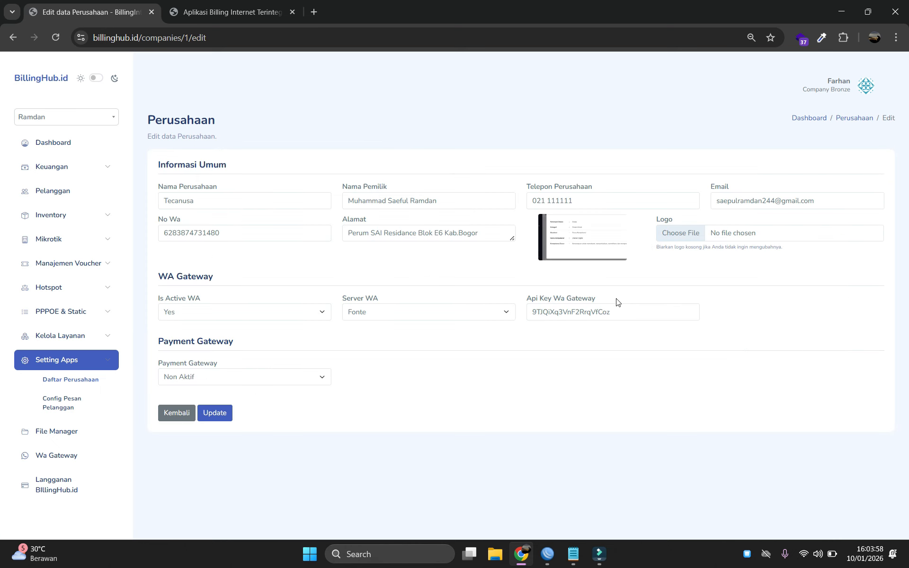
# Confirm WA Gateway stays active with Fonte as server and check the API key field
pyautogui.click(204, 316)
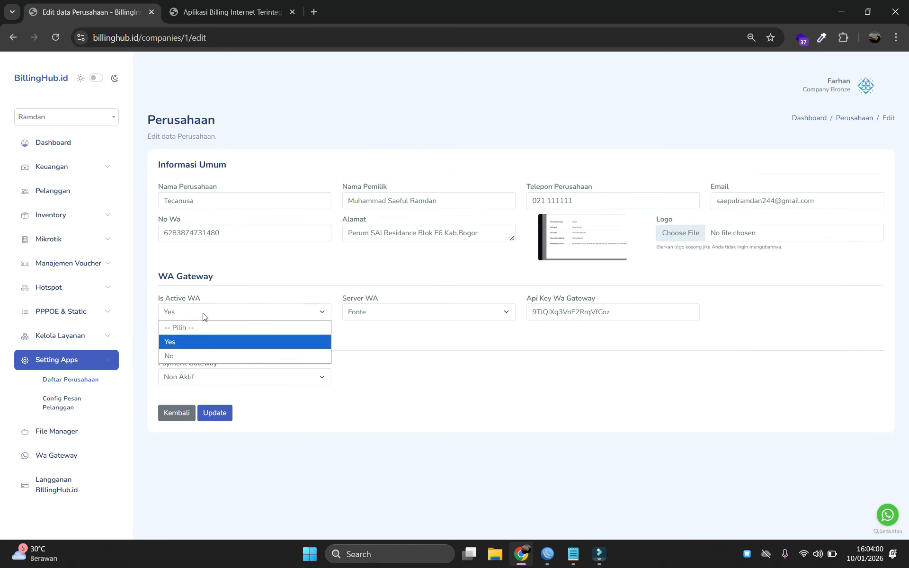
pyautogui.click(192, 341)
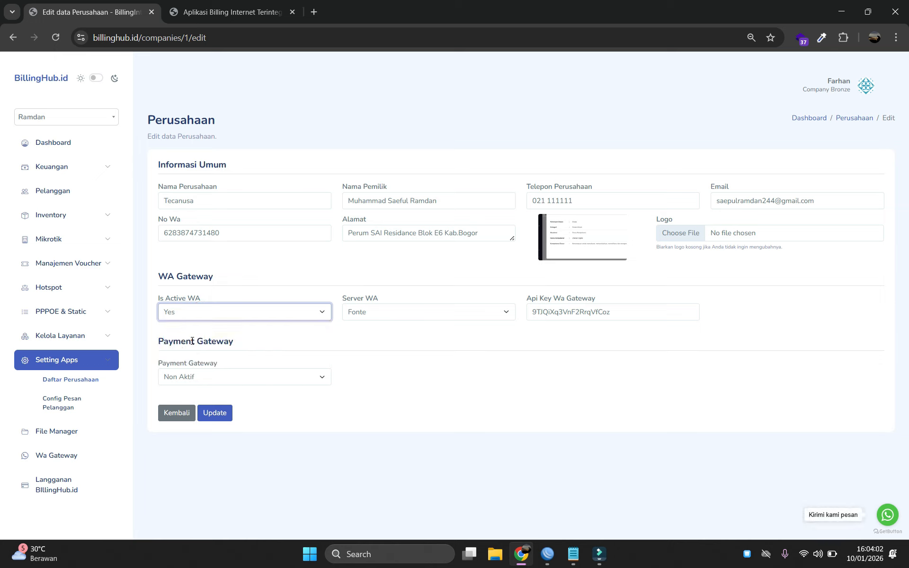
pyautogui.click(369, 314)
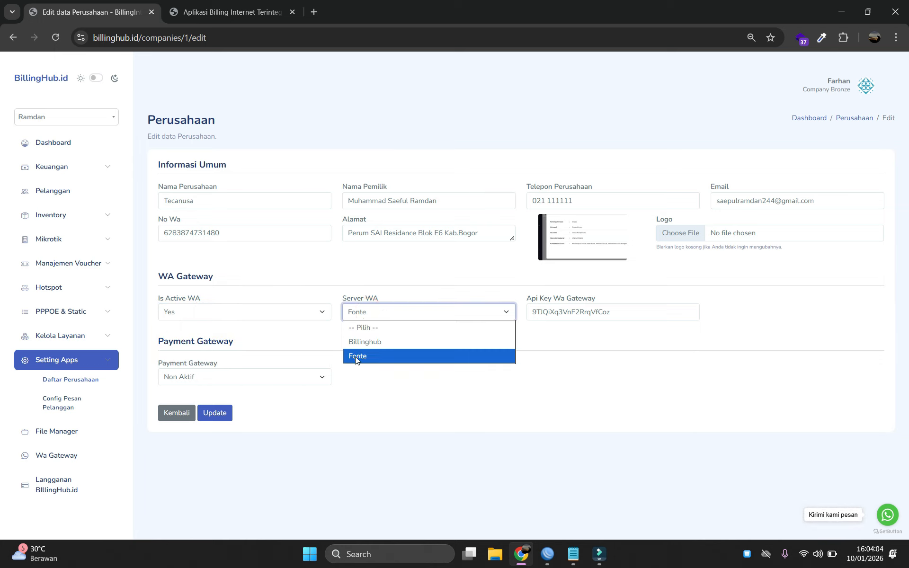
pyautogui.moveTo(338, 299); pyautogui.dragTo(383, 301)
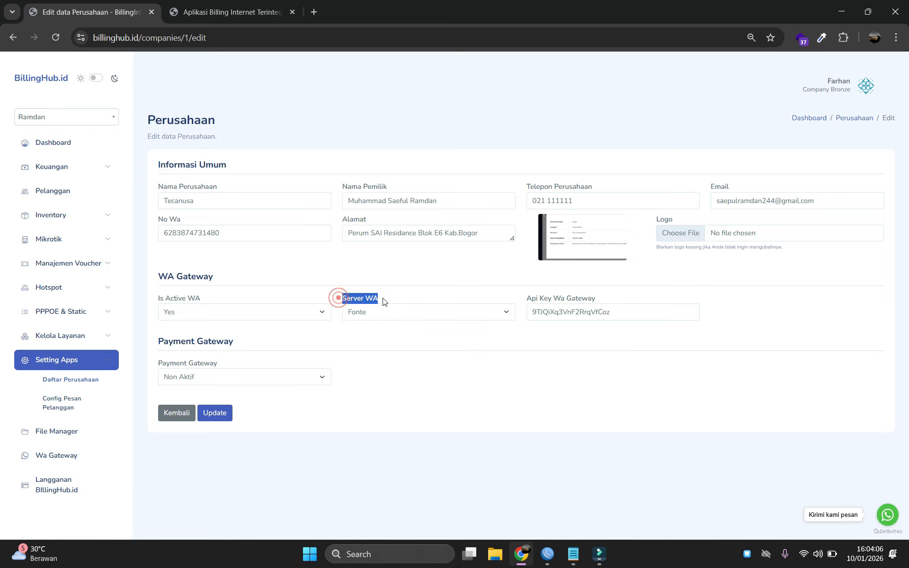
pyautogui.click(377, 312)
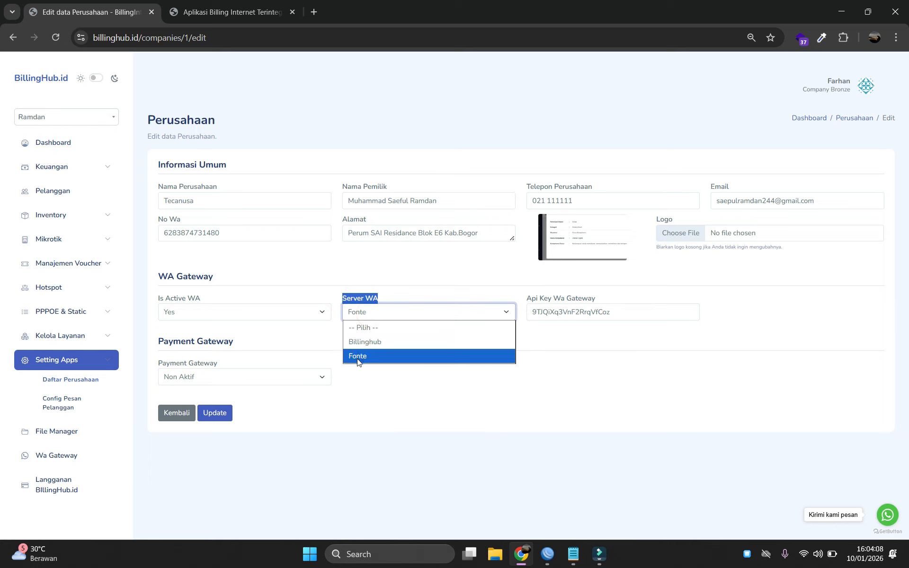
pyautogui.click(403, 295)
pyautogui.click(356, 310)
pyautogui.click(556, 372)
pyautogui.moveTo(531, 311); pyautogui.dragTo(617, 311)
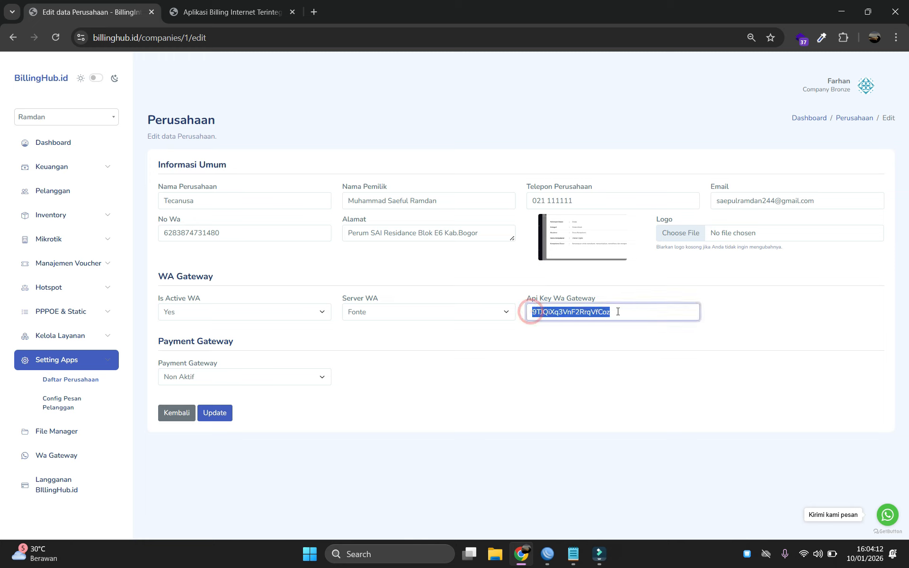
pyautogui.click(575, 341)
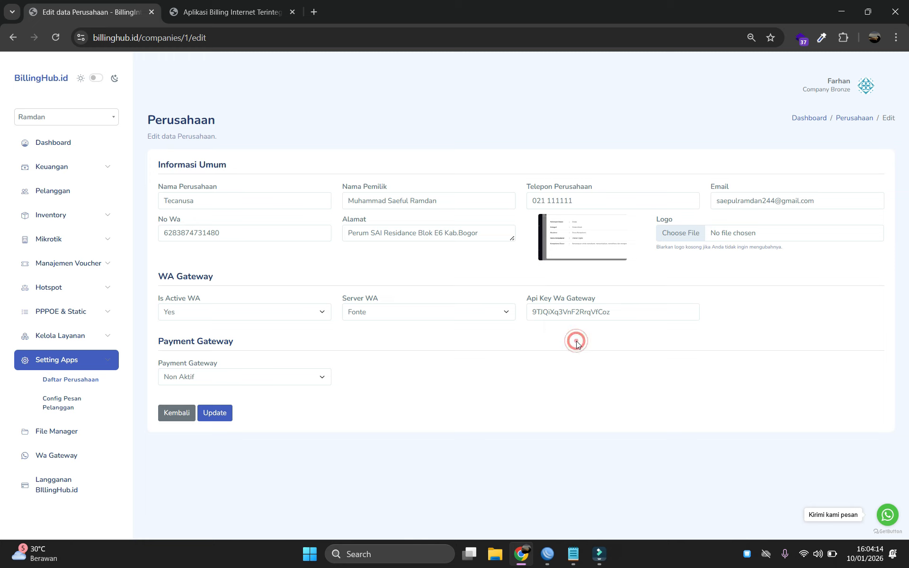
pyautogui.click(201, 16)
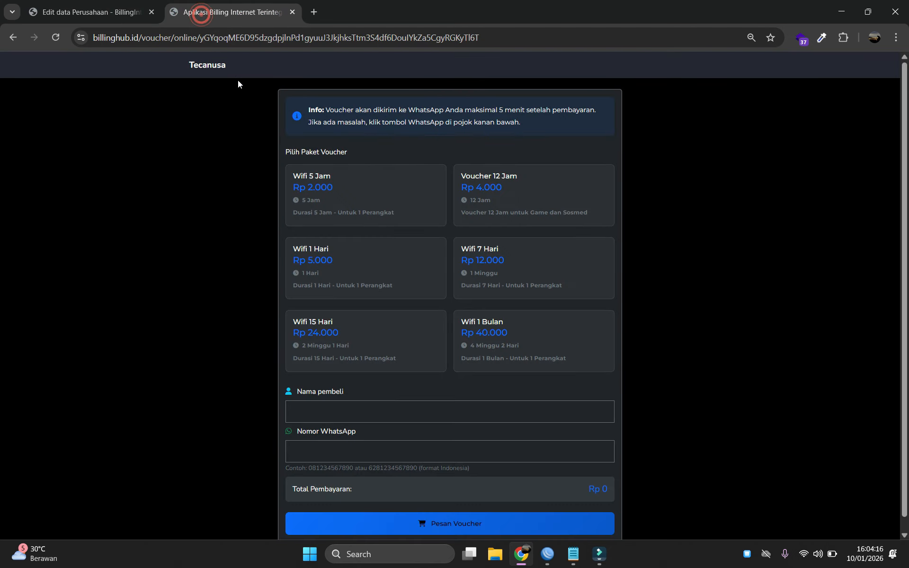
pyautogui.click(391, 552)
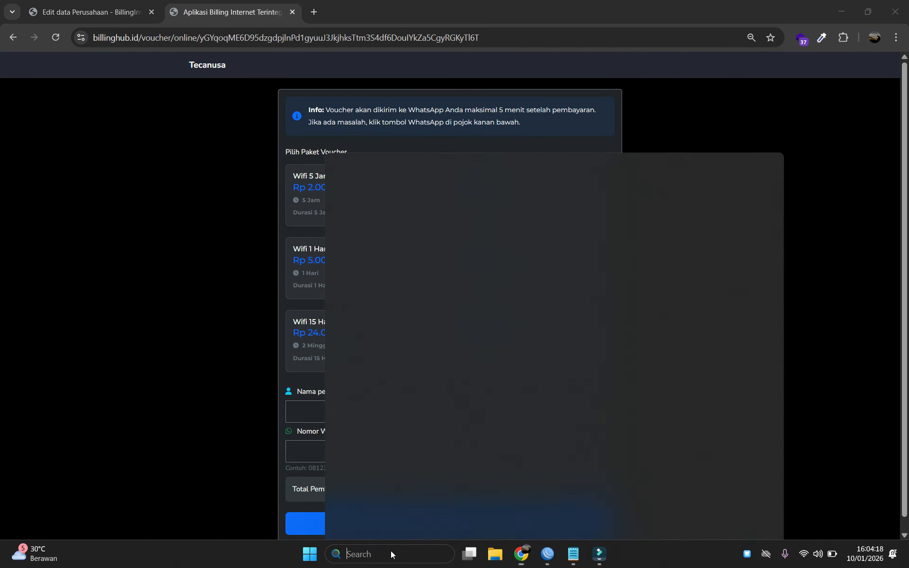
pyautogui.write('wa')
pyautogui.click(391, 193)
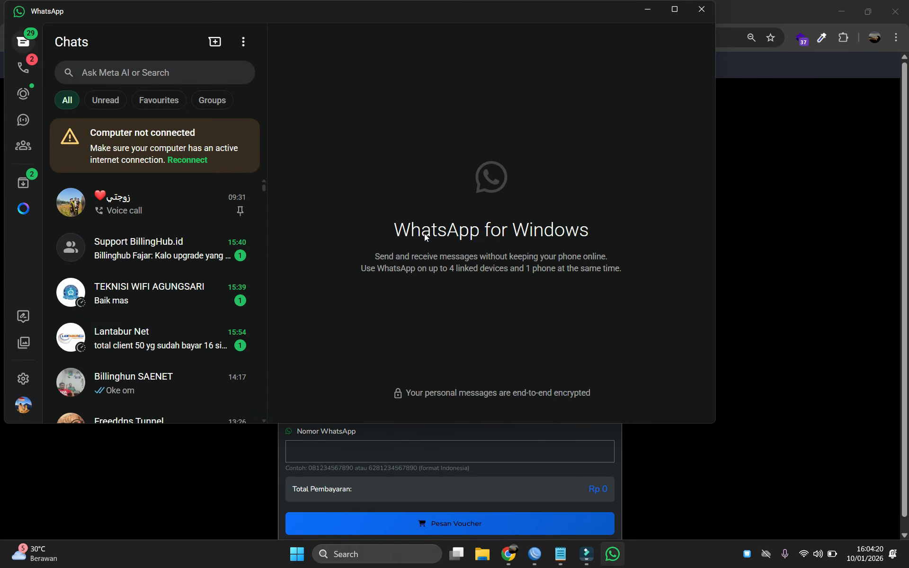
pyautogui.click(673, 11)
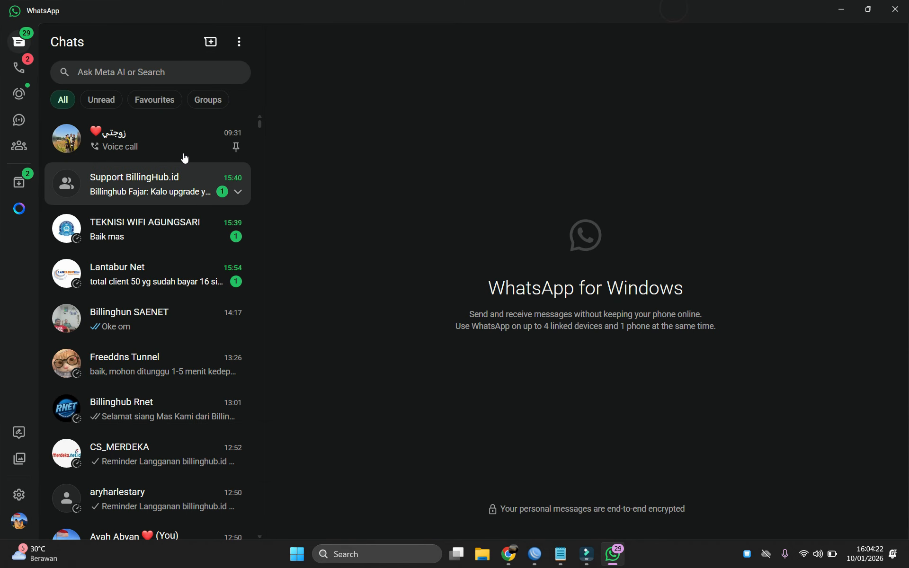
pyautogui.click(179, 147)
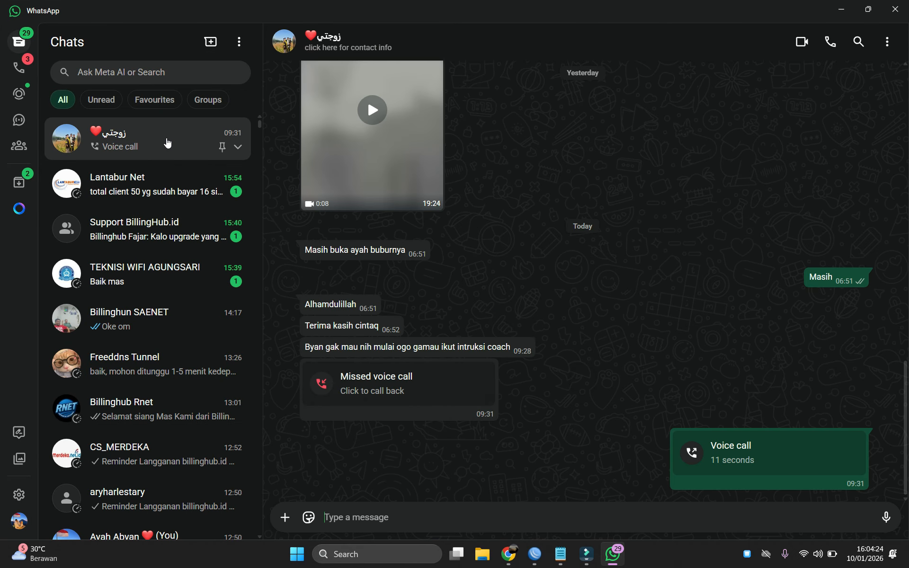
pyautogui.click(508, 554)
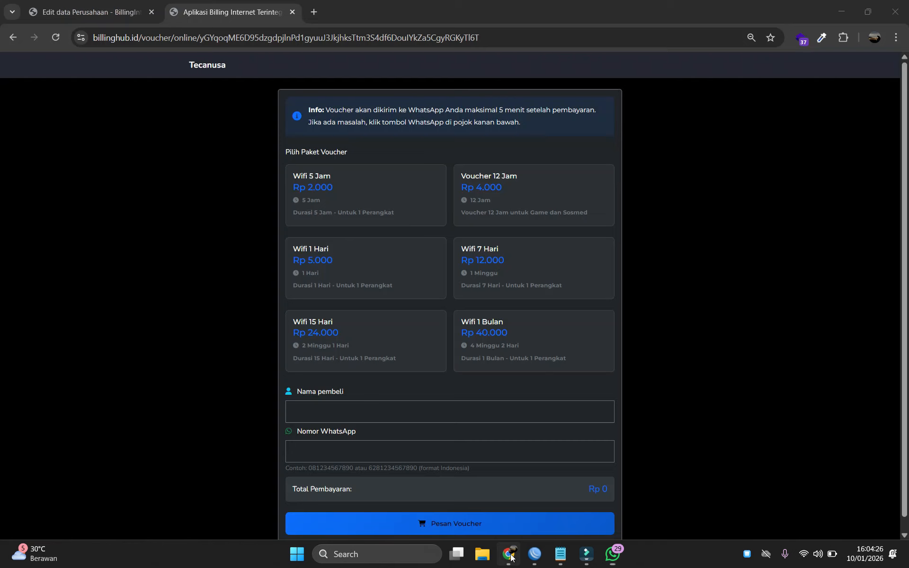
# Pick the Wifi 5 Jam package (Rp 2.000), enter the buyer's name and WhatsApp number, and click Pesan Voucher
pyautogui.click(326, 195)
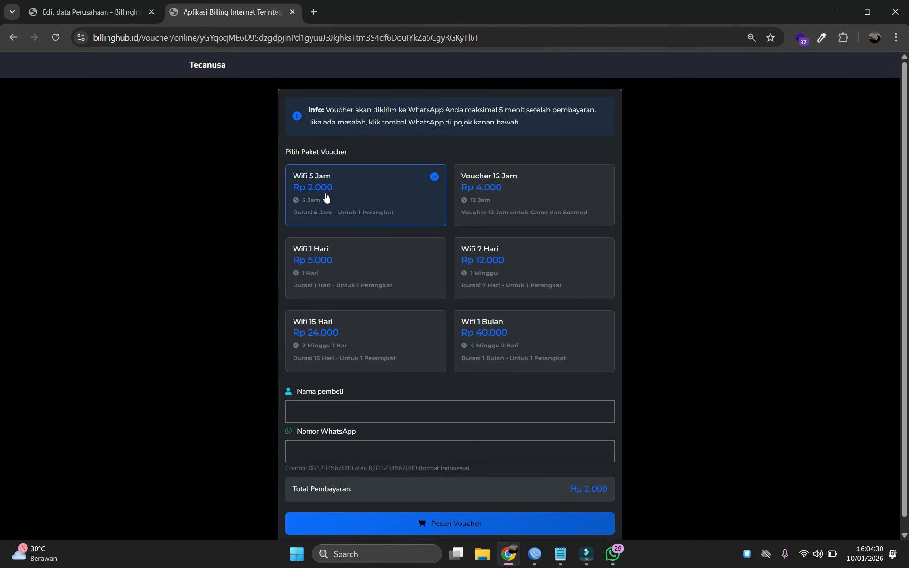
pyautogui.click(406, 200)
pyautogui.click(346, 416)
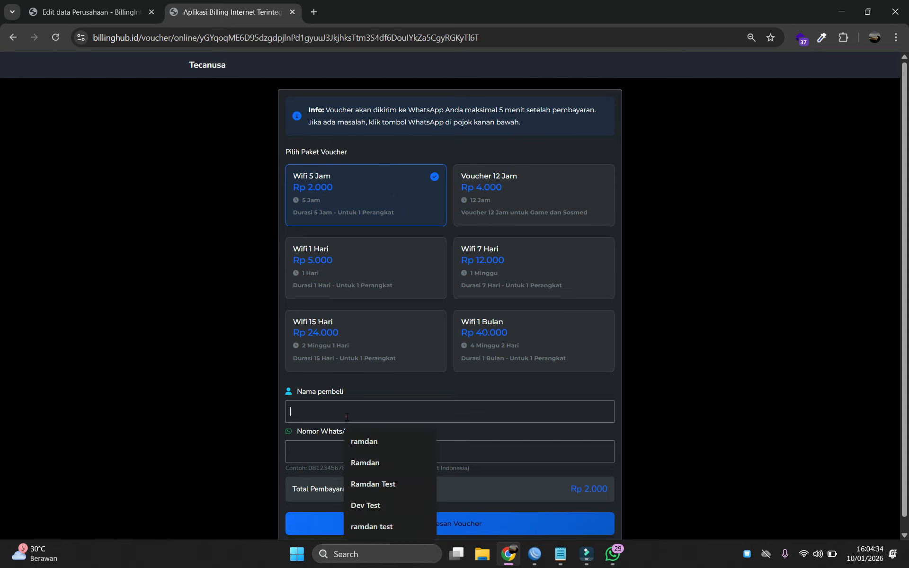
pyautogui.write('Ramdan')
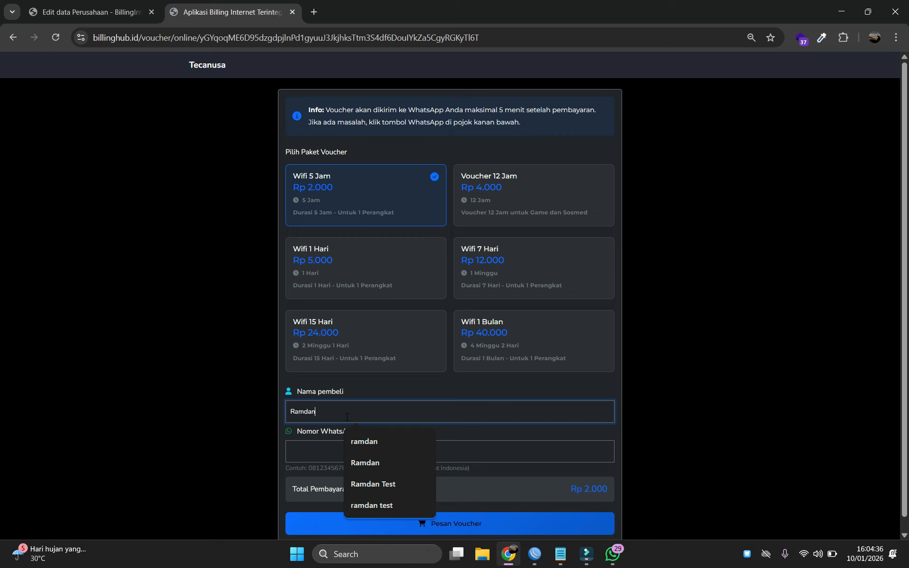
pyautogui.click(309, 457)
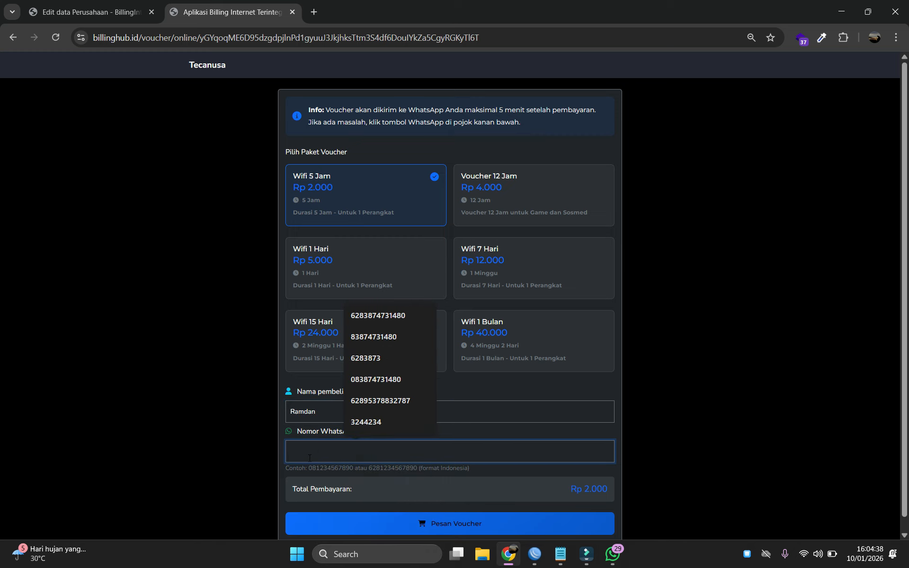
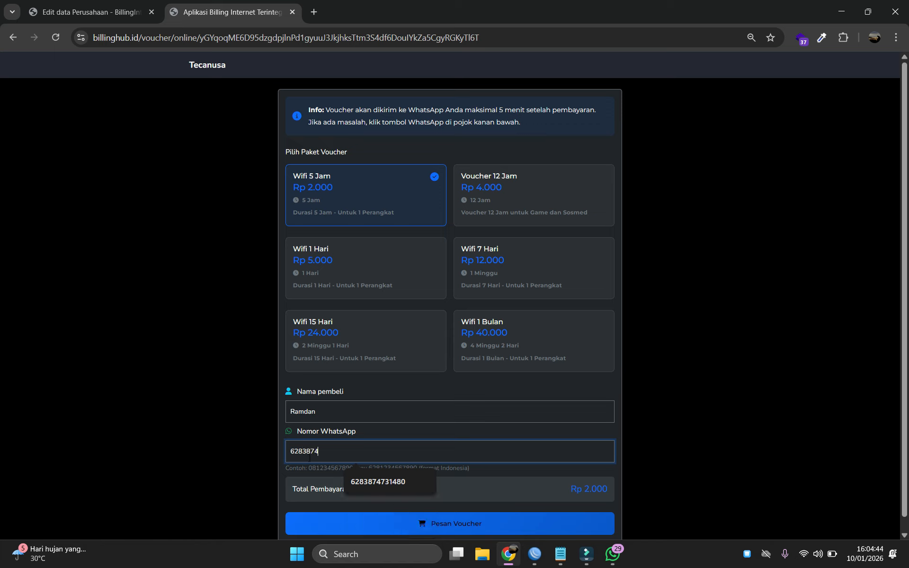
pyautogui.click(682, 474)
pyautogui.scroll(-1, 616, 490)
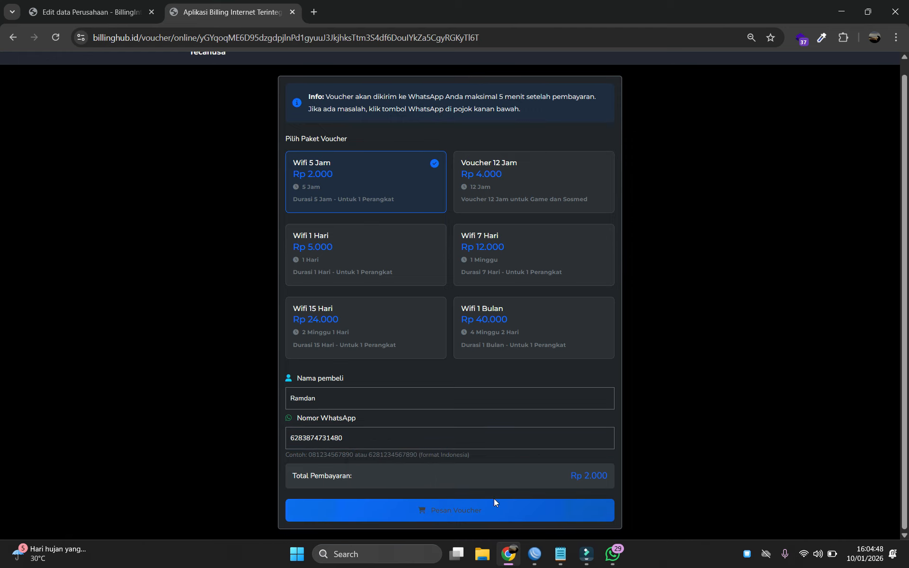
# Pay the Rp 2.000 Wifi 5 Jam voucher with QRIS and confirm the payment succeeded
pyautogui.click(450, 515)
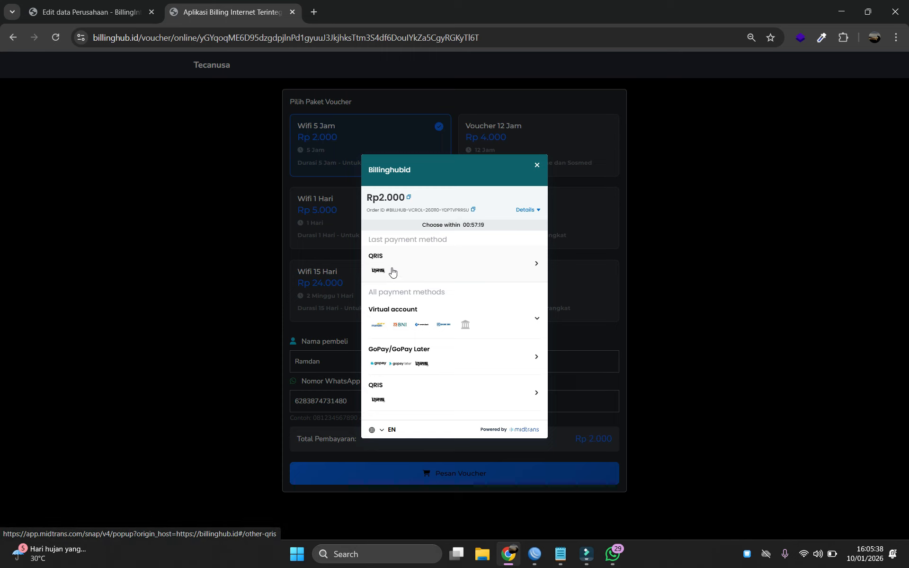
pyautogui.click(409, 267)
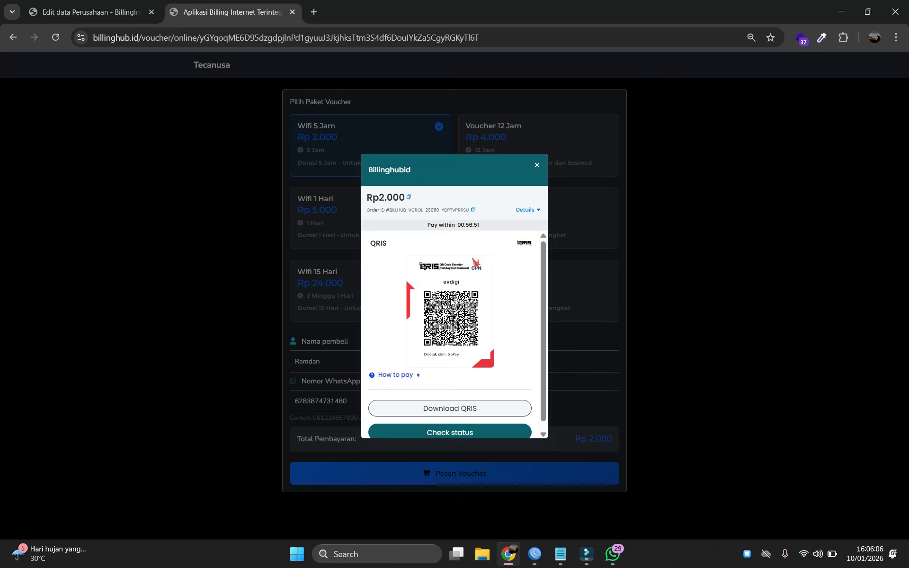
pyautogui.click(462, 431)
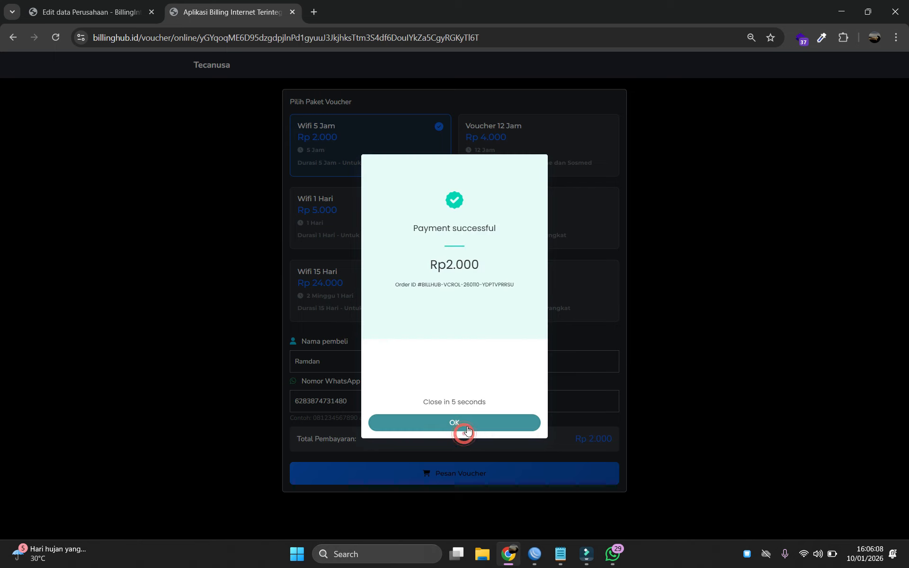
pyautogui.moveTo(411, 231); pyautogui.dragTo(500, 236)
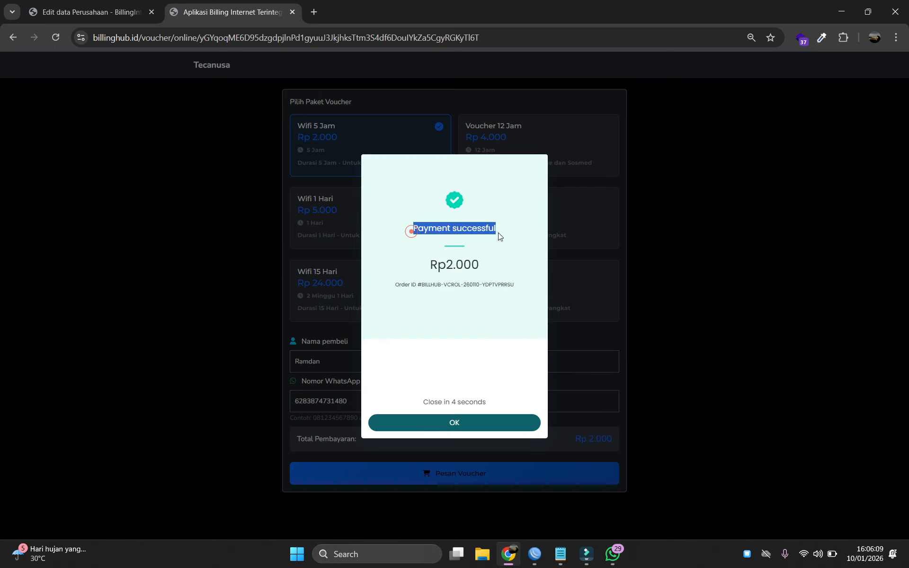
pyautogui.click(463, 426)
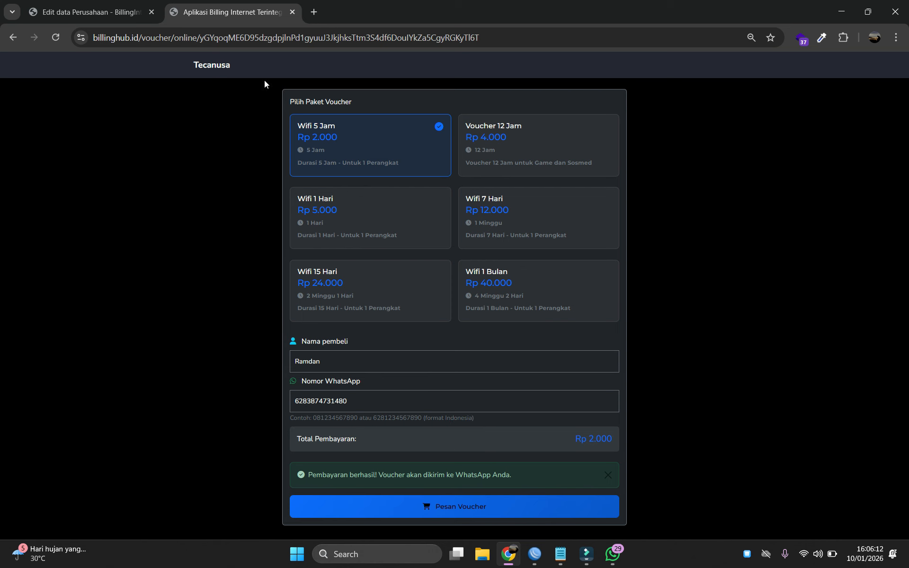
# Close the public order tab and go to Manajemen Voucher > Pembuatan Voucher
pyautogui.click(292, 12)
pyautogui.click(106, 361)
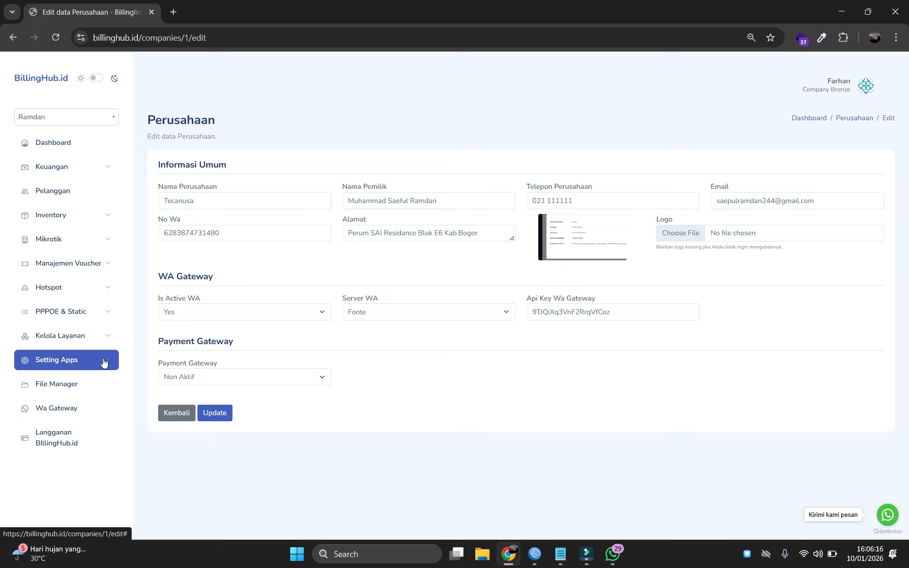
pyautogui.click(93, 269)
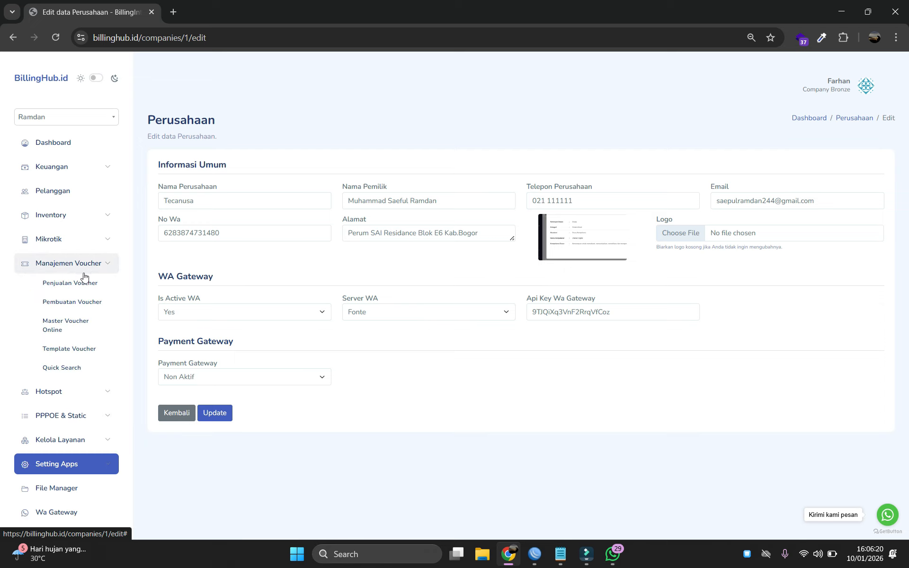
pyautogui.click(73, 302)
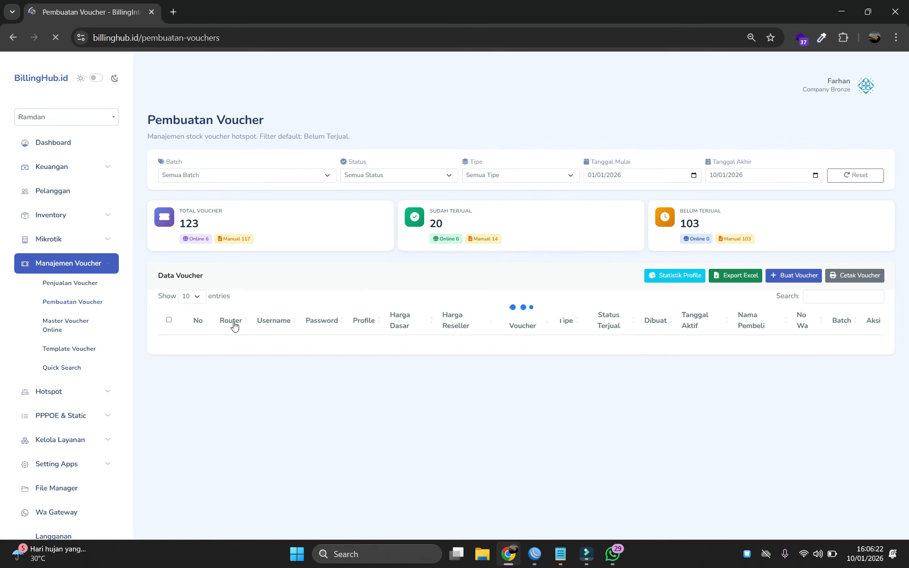
pyautogui.scroll(-5, 233, 324)
pyautogui.scroll(5, 282, 242)
# Filter the voucher list to Tipe Online with Tanggal Mulai 10/01/2026
pyautogui.click(348, 176)
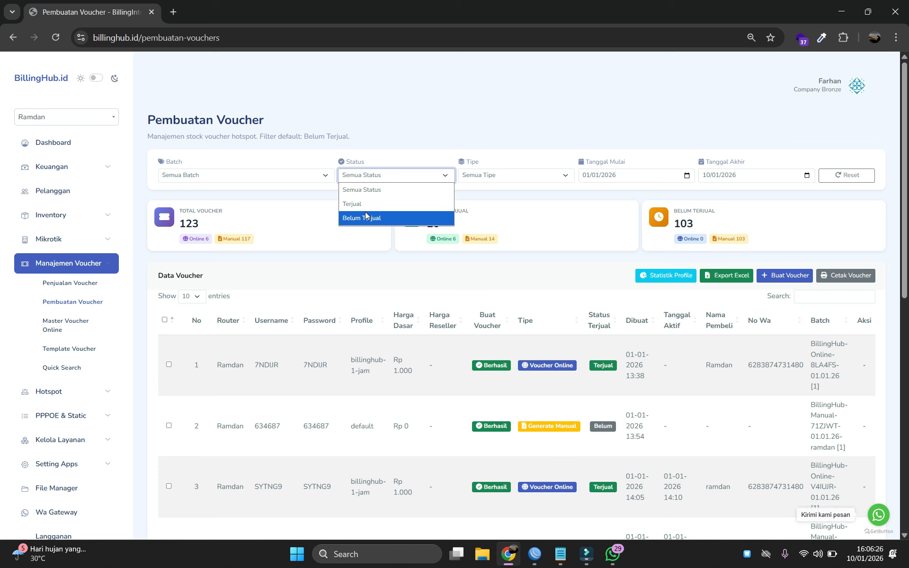
pyautogui.click(498, 176)
pyautogui.click(496, 203)
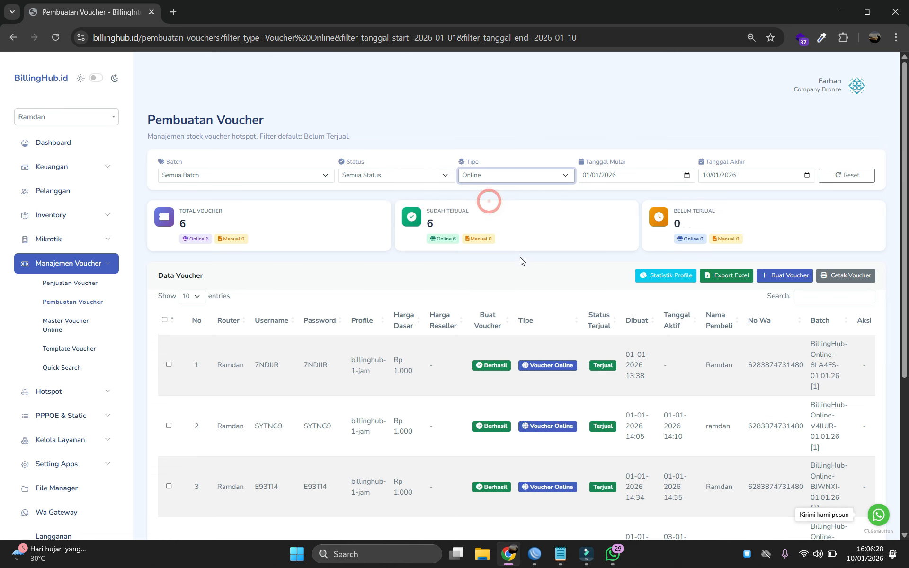
pyautogui.click(687, 175)
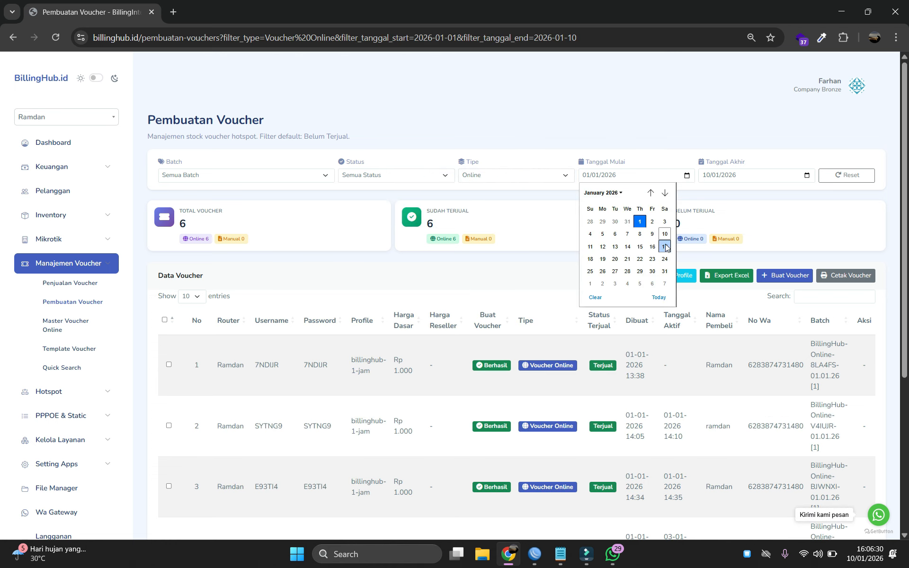
pyautogui.click(664, 238)
# Highlight the sold voucher's billinghub-5-jam profile and its creation time
pyautogui.moveTo(354, 356); pyautogui.dragTo(377, 368)
pyautogui.click(367, 368)
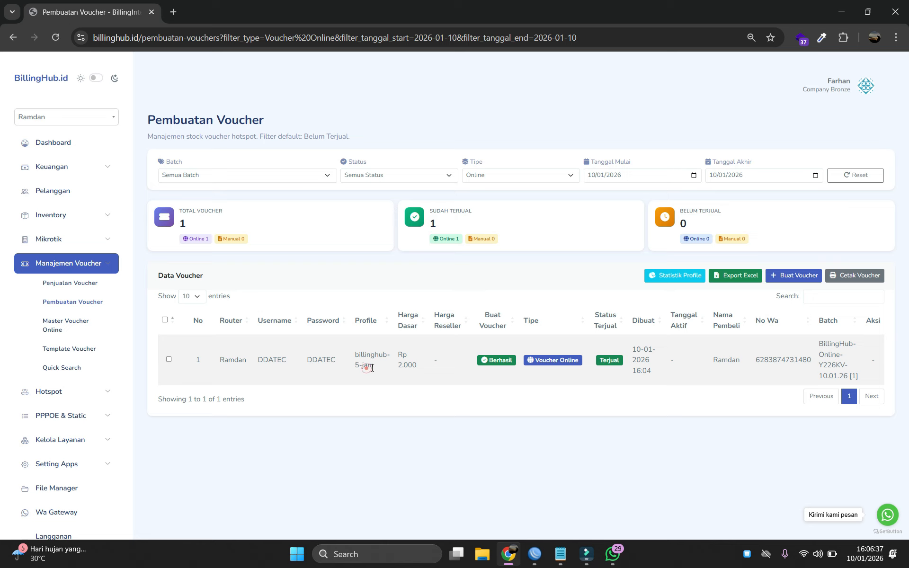
pyautogui.tripleClick(652, 378)
pyautogui.click(666, 366)
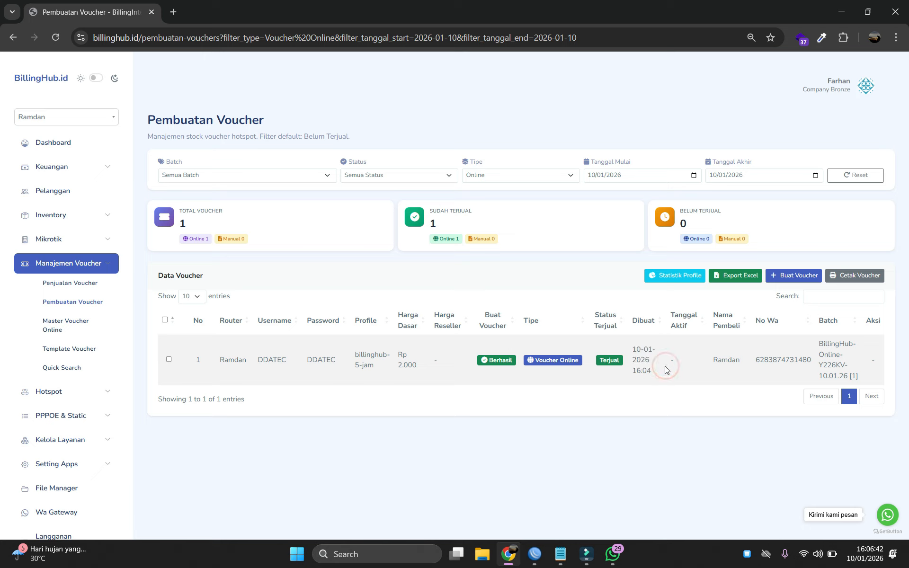
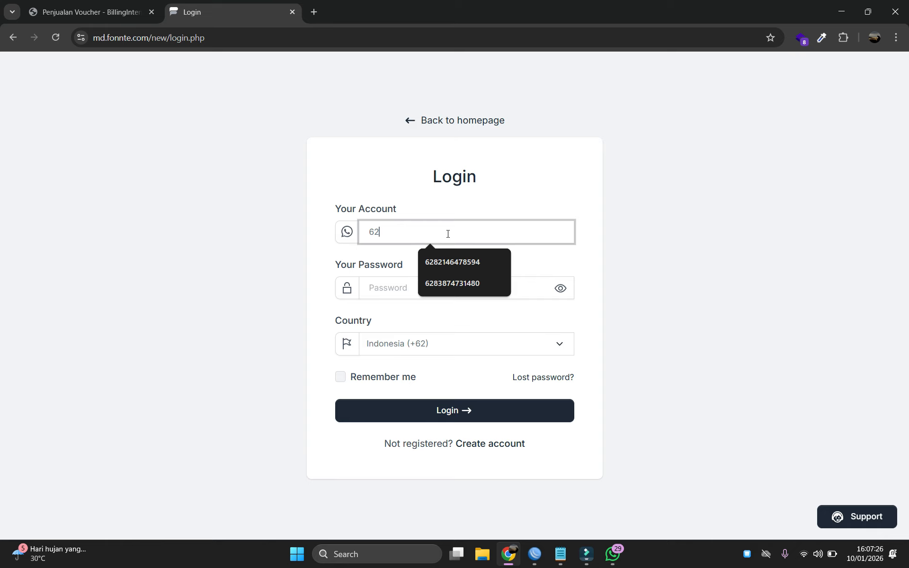
# Log in to Fonnte with the saved account number and the account password
pyautogui.click(464, 284)
pyautogui.click(443, 292)
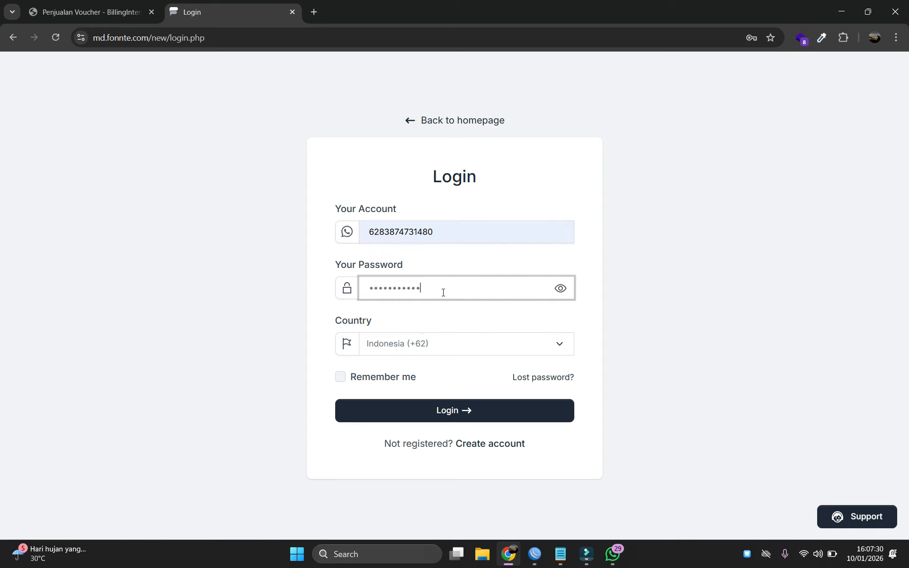
pyautogui.click(465, 410)
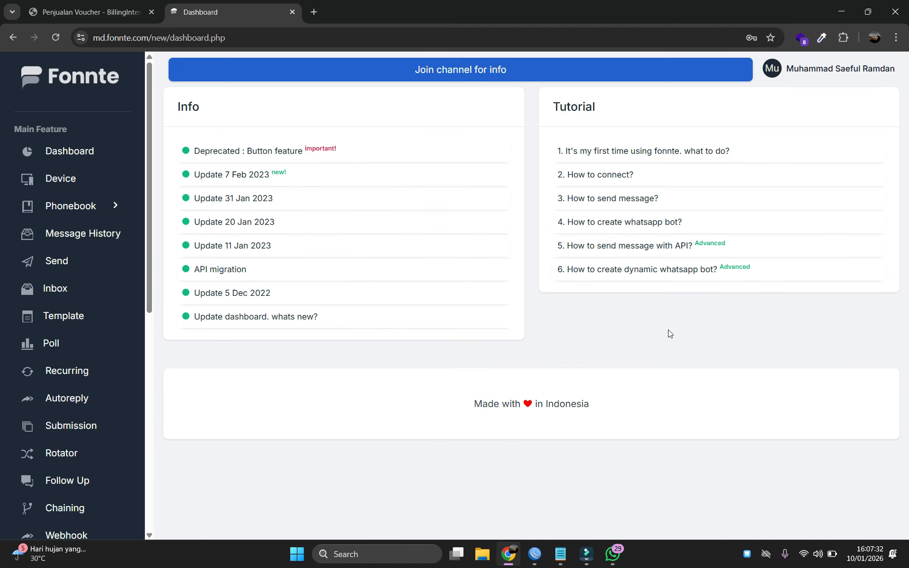
# Open the connected WhatsApp device's settings in Fonnte and copy its token
pyautogui.click(61, 182)
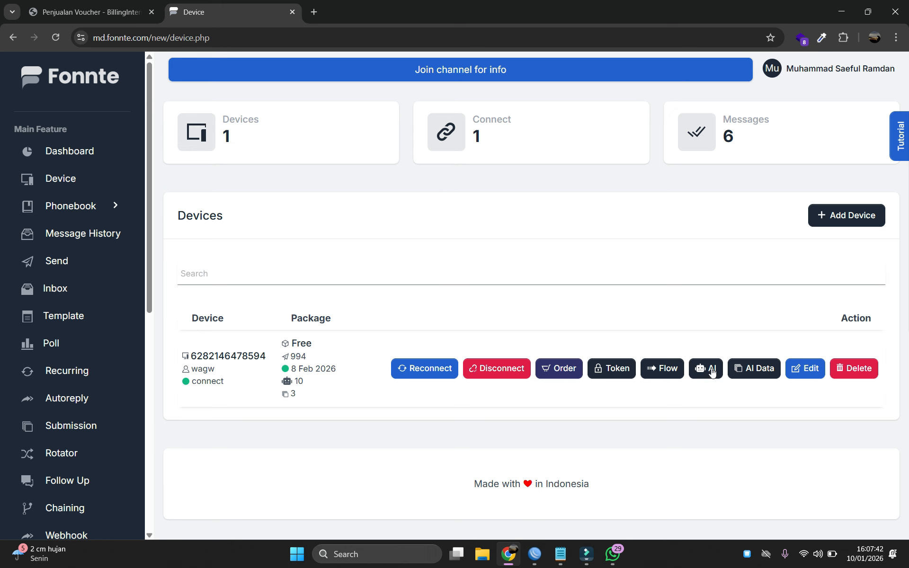
pyautogui.click(800, 373)
pyautogui.doubleClick(406, 263)
pyautogui.hotkey('ctrl', 'c')
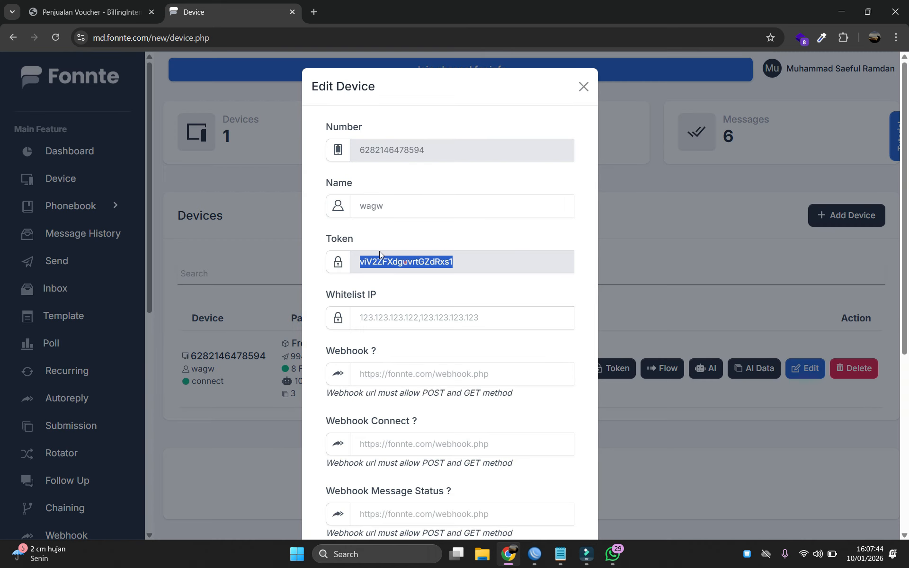
pyautogui.click(84, 12)
pyautogui.scroll(-2, 71, 294)
# Open the Daftar Perusahaan company list under Setting Apps
pyautogui.click(97, 241)
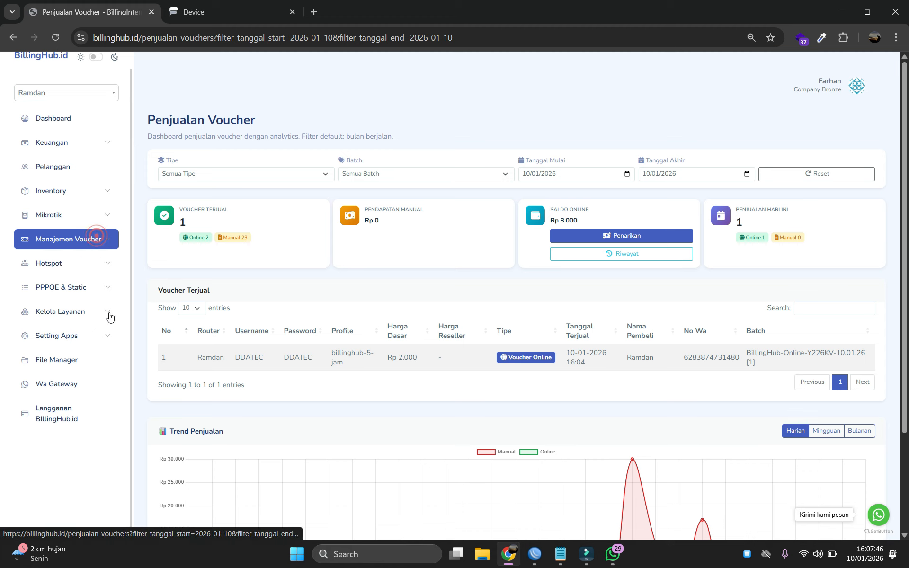
pyautogui.click(57, 335)
pyautogui.click(59, 356)
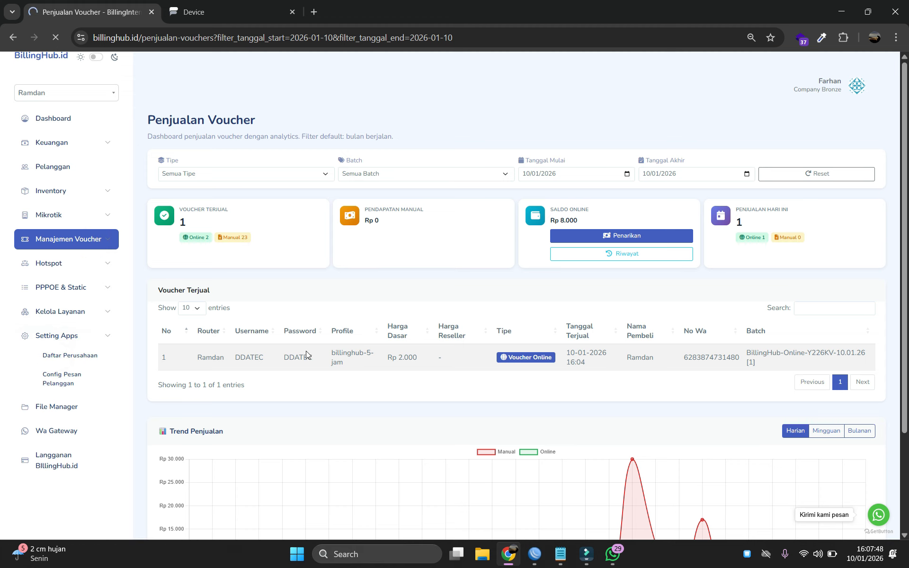
# Replace Tecanusa's Api Key Wa Gateway with the copied Fonnte token and update the company
pyautogui.click(850, 238)
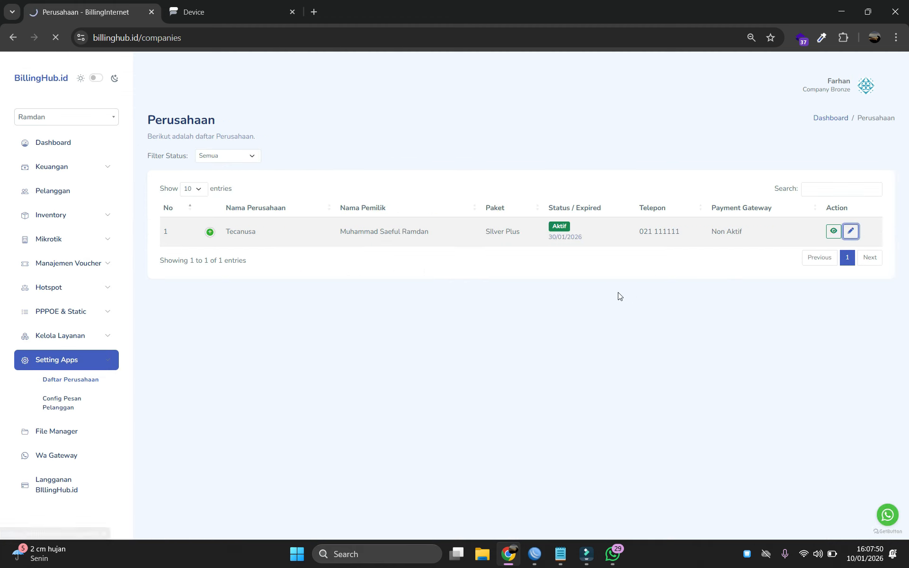
pyautogui.click(553, 312)
pyautogui.doubleClick(554, 312)
pyautogui.hotkey('ctrl', 'v')
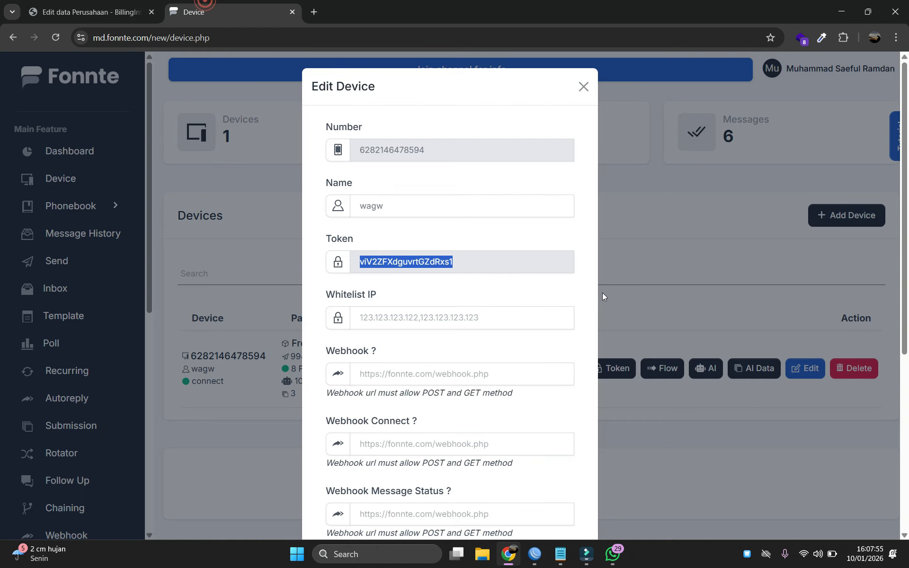
pyautogui.click(194, 12)
pyautogui.hotkey('ctrl', 'shift', 'Tab')
pyautogui.click(229, 415)
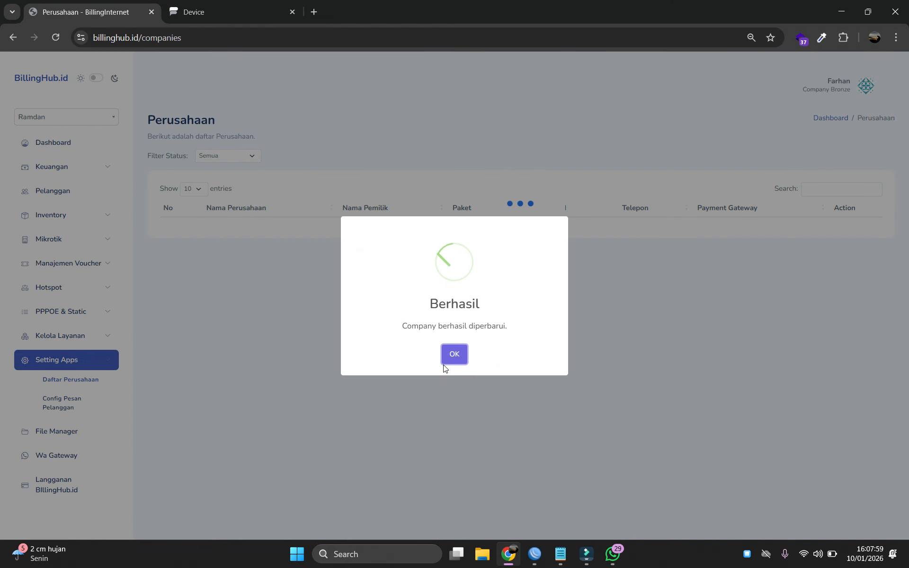
pyautogui.click(447, 355)
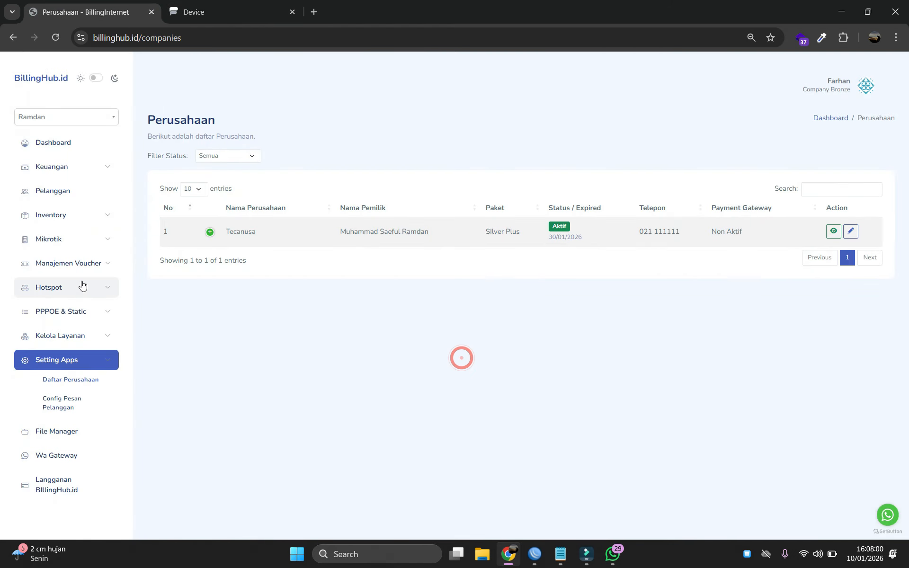
pyautogui.click(88, 264)
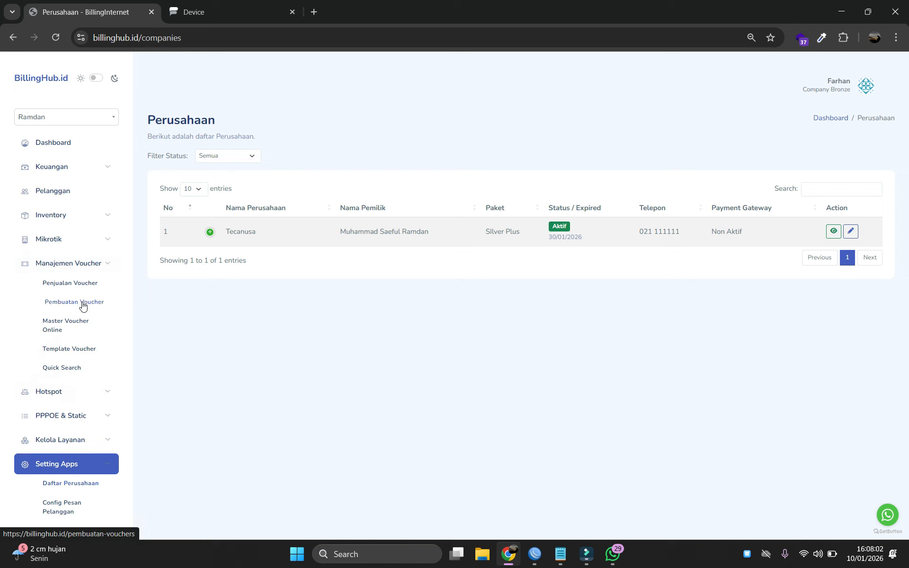
# Open the public voucher purchase page from the Master Voucher Online QR code
pyautogui.click(79, 263)
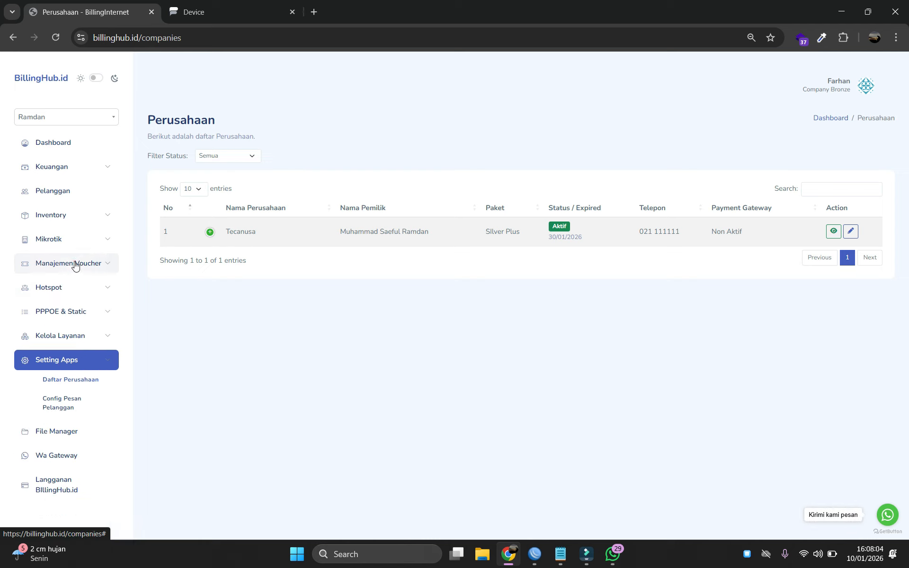
pyautogui.click(75, 264)
pyautogui.click(56, 329)
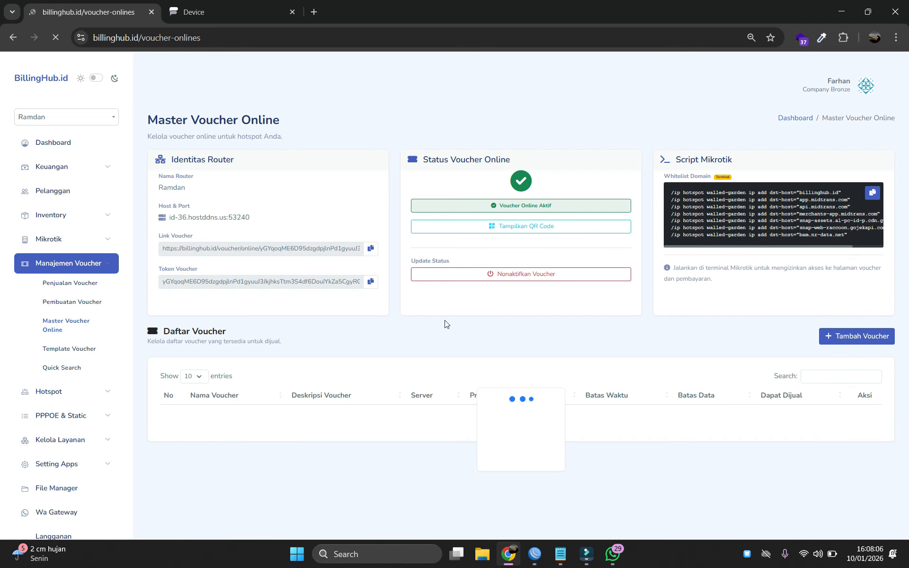
pyautogui.click(499, 229)
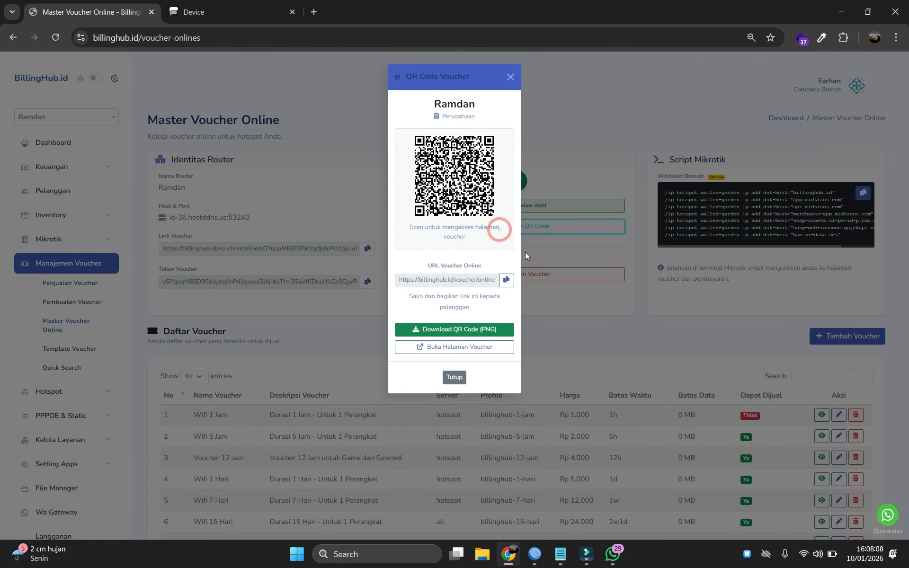
pyautogui.click(475, 349)
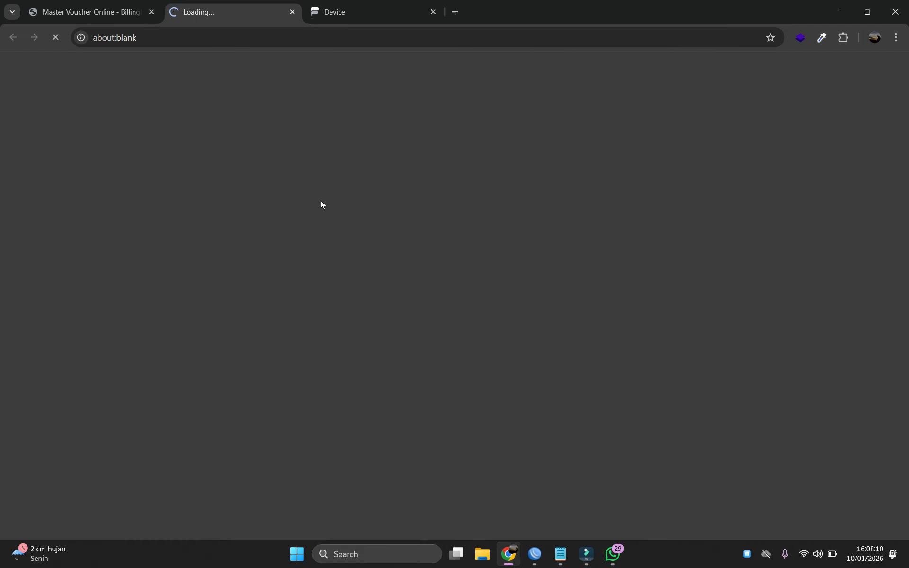
# Choose the Wifi 5 Jam package, enter a buyer name and WhatsApp number, and submit the order
pyautogui.click(321, 204)
pyautogui.click(372, 416)
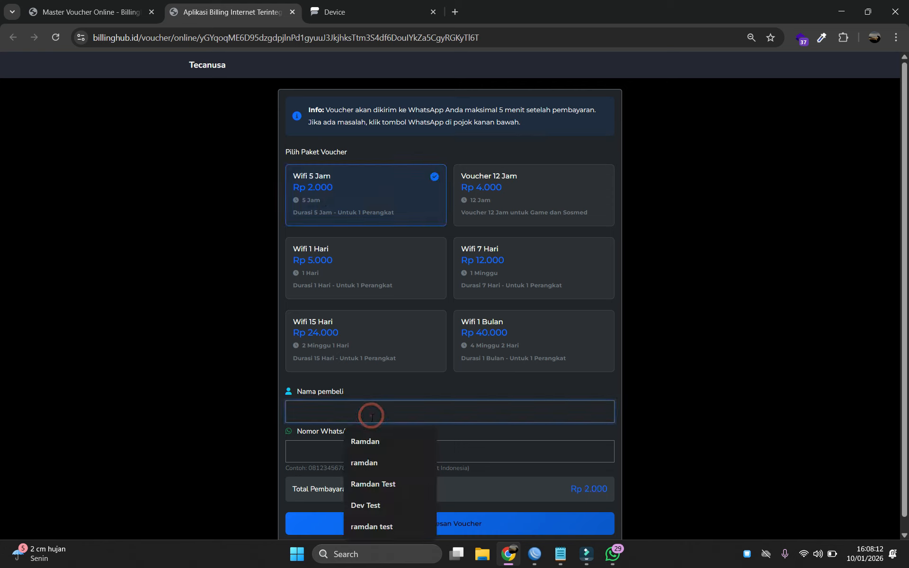
pyautogui.write('Raamdan Beli')
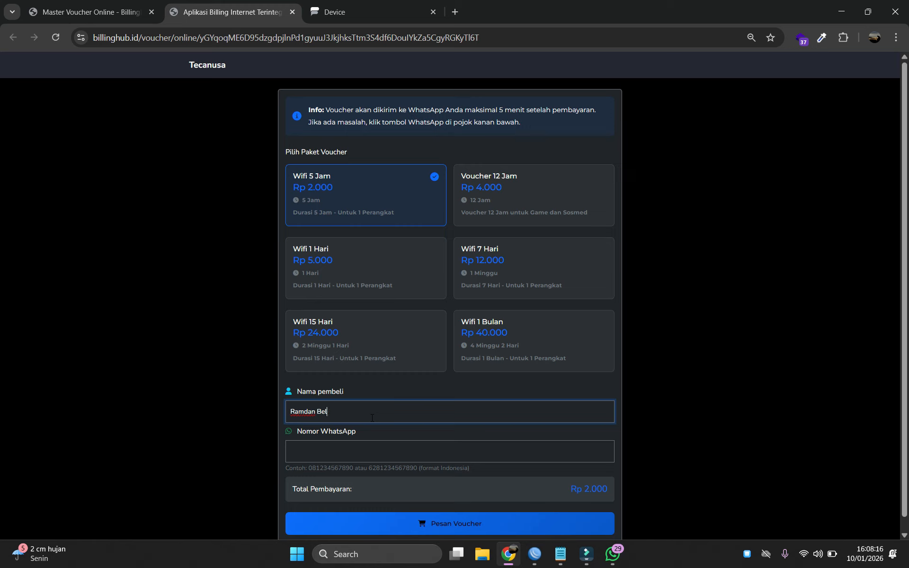
pyautogui.press('BackSpace')
pyautogui.write('Test 2')
pyautogui.click(344, 451)
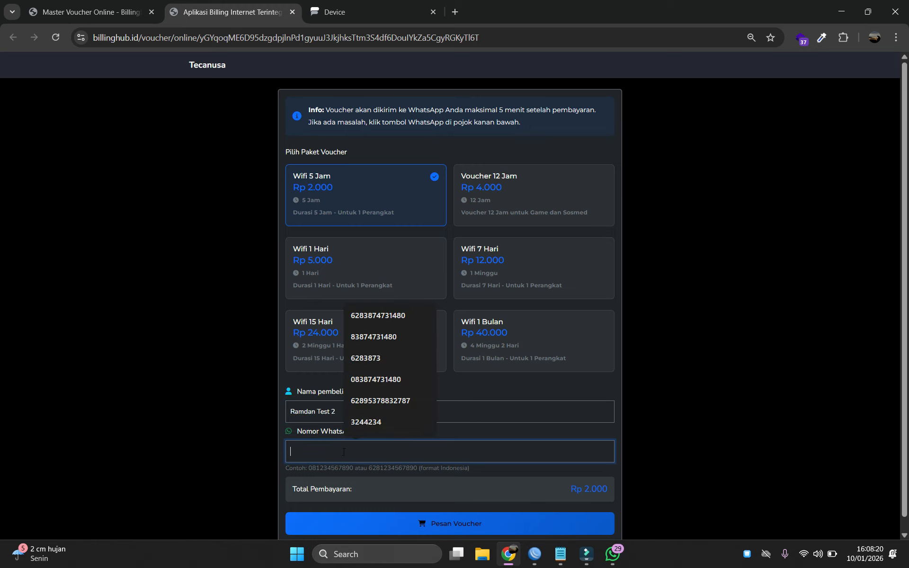
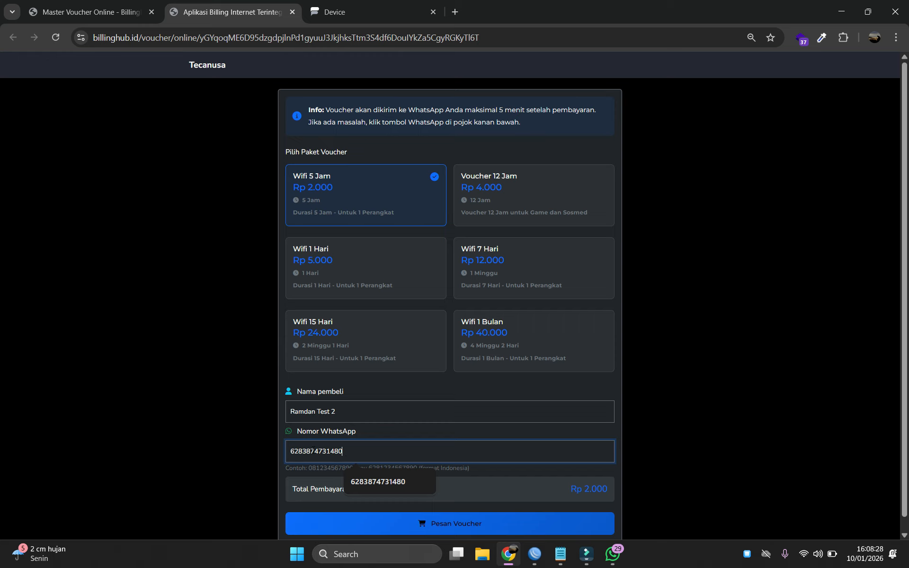
pyautogui.scroll(-1, 488, 513)
pyautogui.click(488, 513)
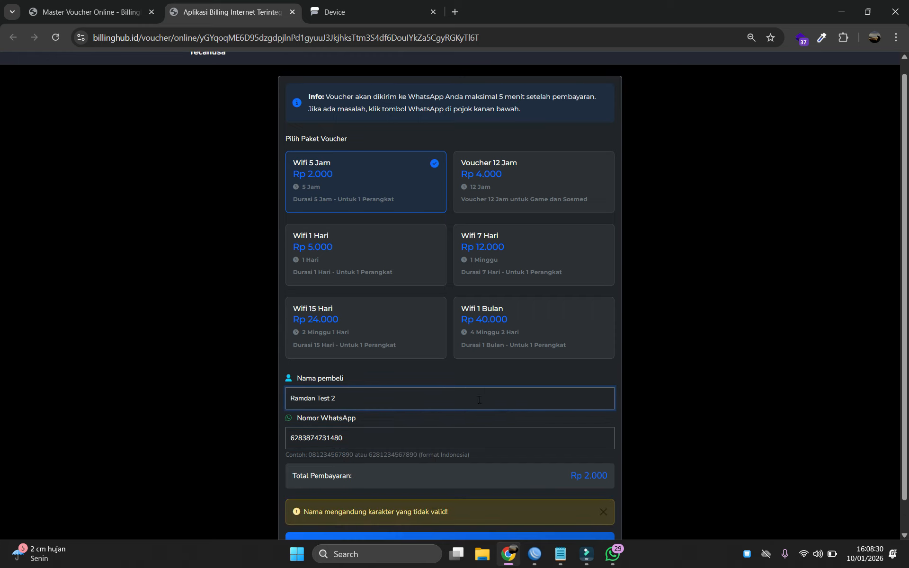
# Replace the buyer name with the buyer's full name and place the voucher order again
pyautogui.press('BackSpace')
pyautogui.press('BackSpace')
pyautogui.press('BackSpace')
pyautogui.press('BackSpace')
pyautogui.press('BackSpace')
pyautogui.press('BackSpace')
pyautogui.press('BackSpace')
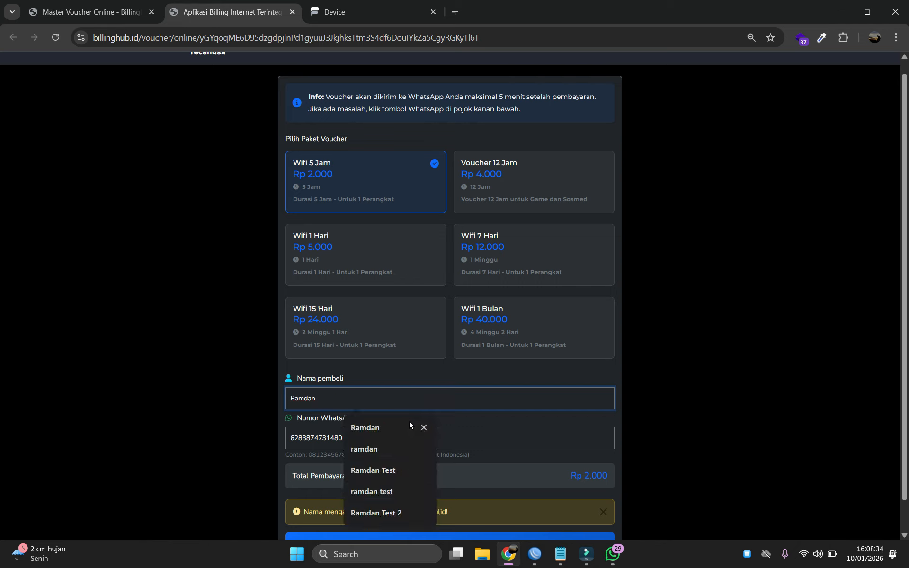
pyautogui.hotkey('ctrl', 'a')
pyautogui.press('BackSpace')
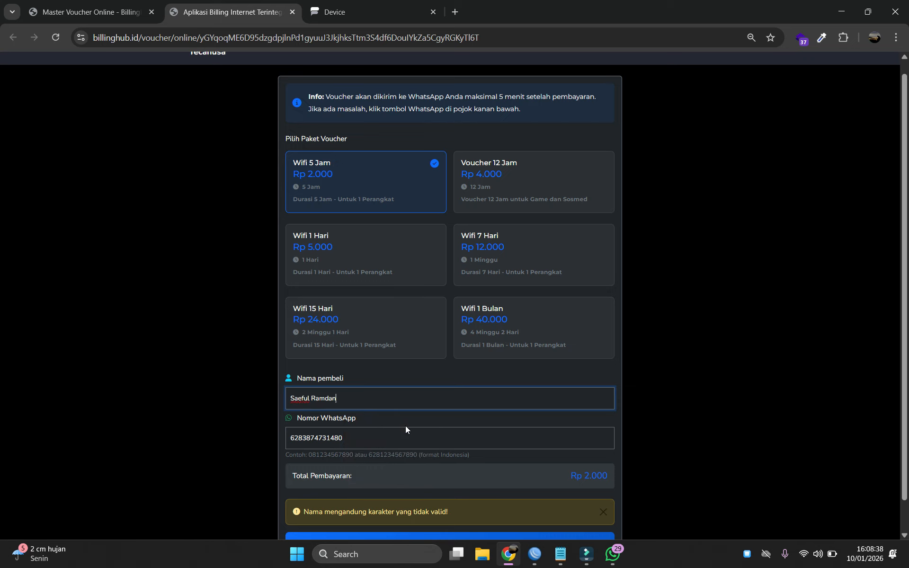
pyautogui.scroll(-1, 476, 519)
pyautogui.click(476, 519)
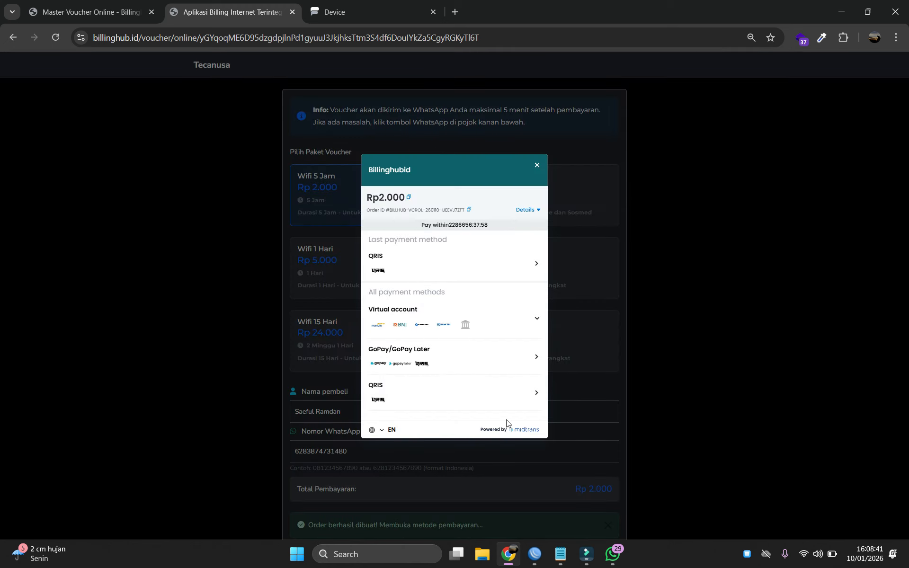
# Pay the Rp 2.000 order by QRIS, confirm the successful payment, and close the purchase page
pyautogui.click(412, 263)
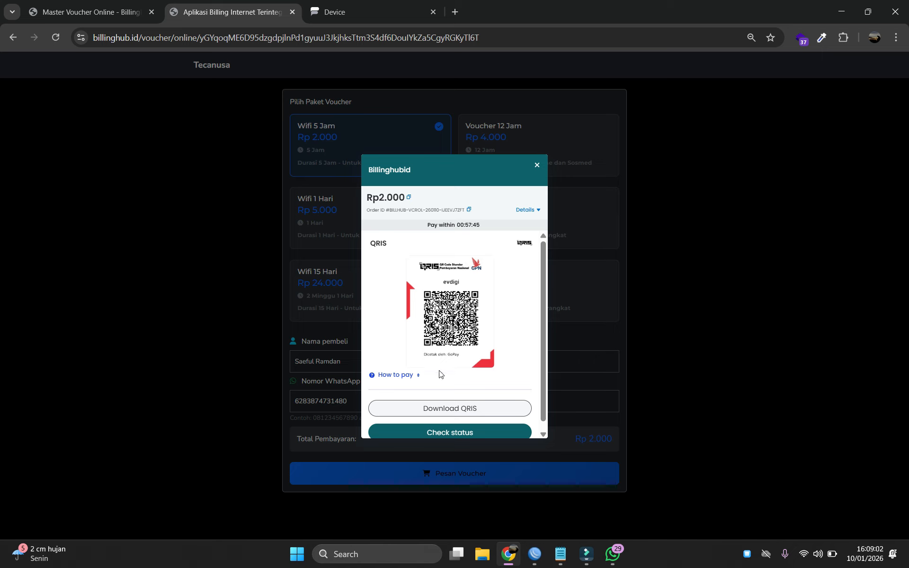
pyautogui.scroll(-1, 454, 398)
pyautogui.click(479, 424)
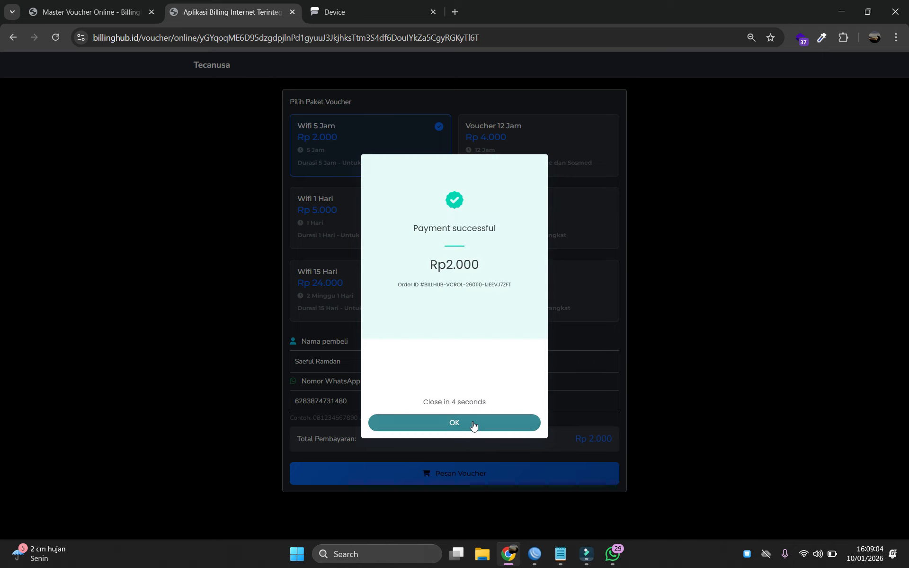
pyautogui.click(454, 422)
pyautogui.click(292, 12)
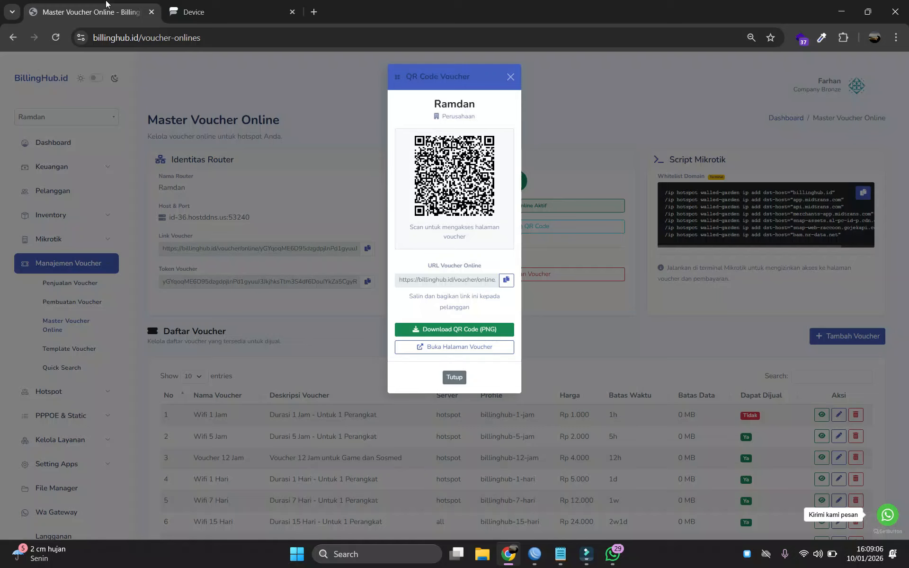
# Filter the Pembuatan Voucher list to Tipe Online with Tanggal Mulai 10/01/2026
pyautogui.click(238, 159)
pyautogui.click(75, 284)
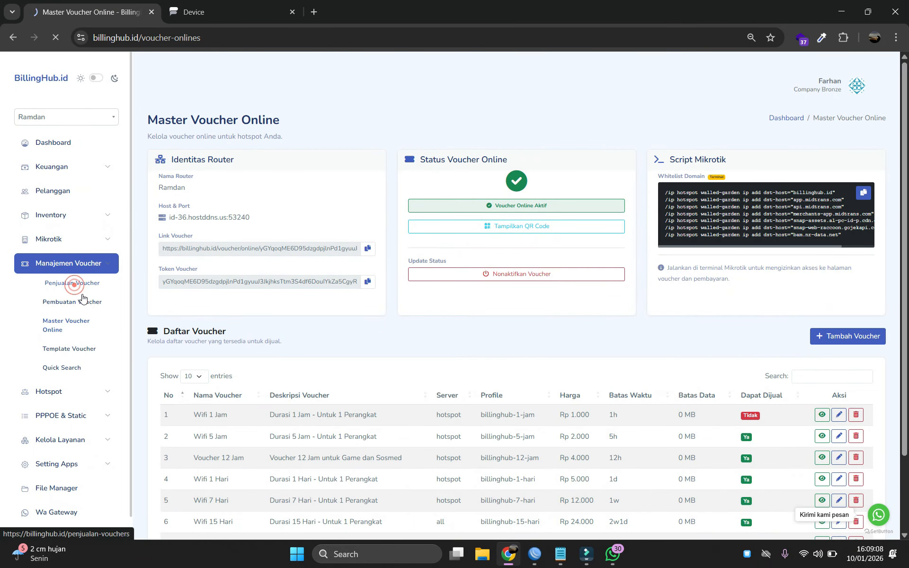
pyautogui.click(79, 297)
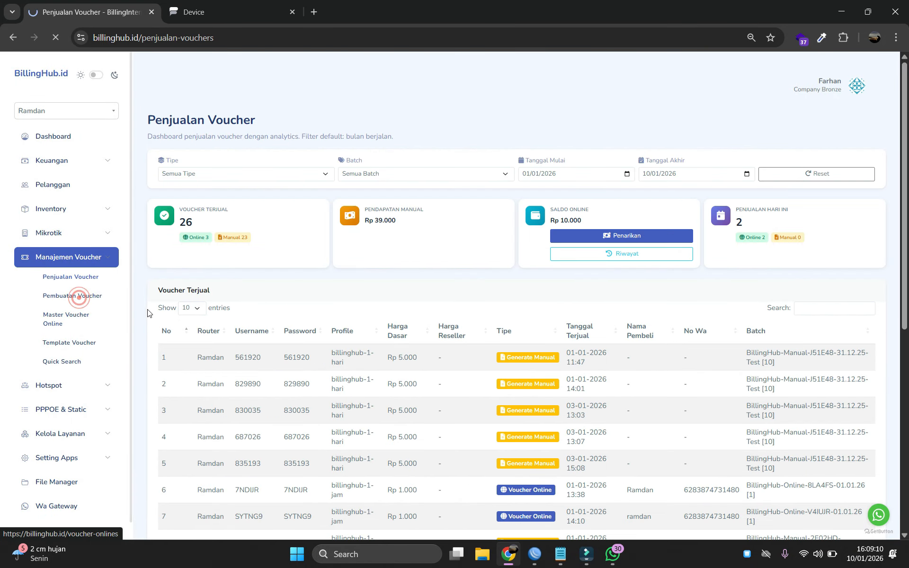
pyautogui.click(529, 180)
pyautogui.click(479, 199)
pyautogui.click(687, 176)
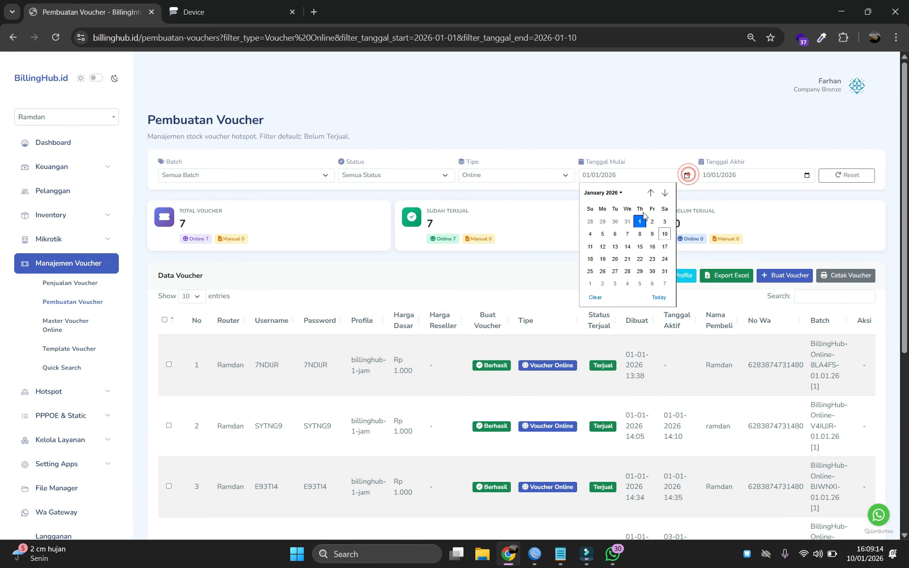
pyautogui.click(665, 234)
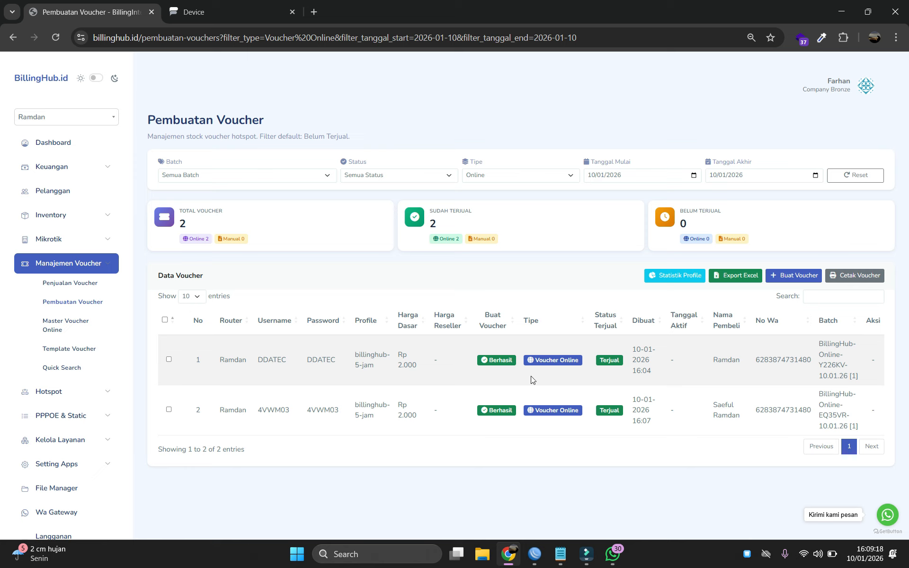
# Highlight the new voucher's creation time, then open the payment confirmation chat in WhatsApp
pyautogui.moveTo(656, 422); pyautogui.dragTo(623, 420)
pyautogui.click(644, 422)
pyautogui.click(612, 554)
pyautogui.click(146, 195)
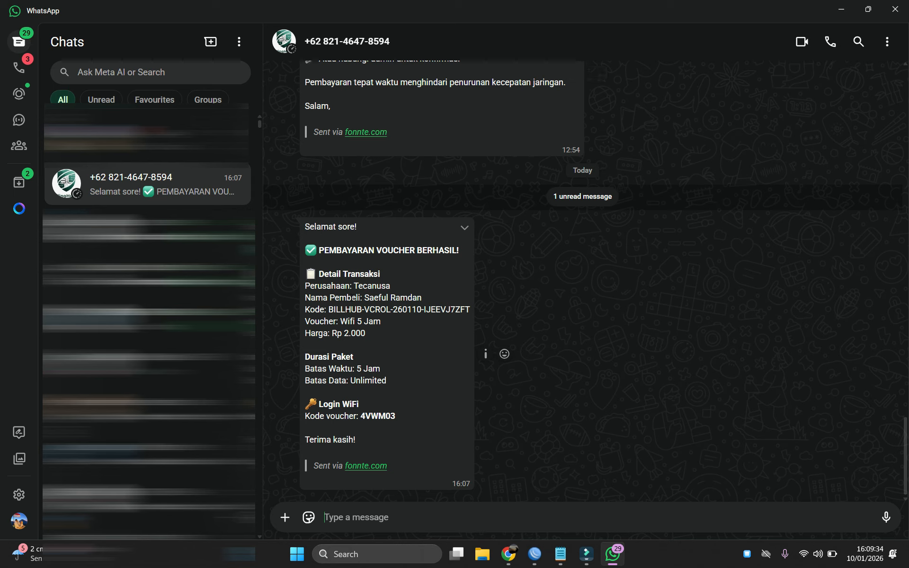
# Highlight the buyer name, transaction code and voucher code in the WhatsApp payment confirmation
pyautogui.moveTo(309, 298); pyautogui.dragTo(421, 301)
pyautogui.moveTo(308, 310); pyautogui.dragTo(351, 333)
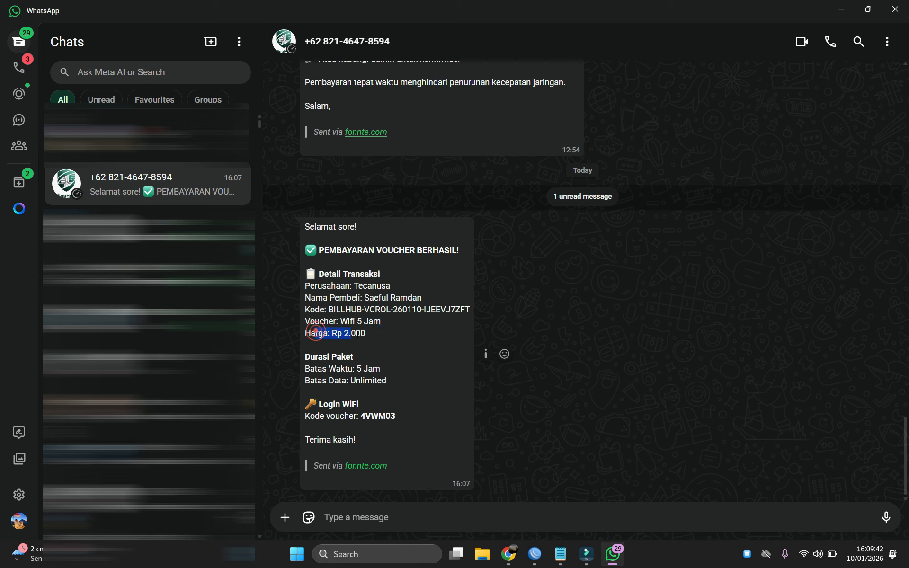
pyautogui.doubleClick(377, 415)
pyautogui.click(385, 428)
pyautogui.doubleClick(379, 417)
pyautogui.hotkey('ctrl', 'c')
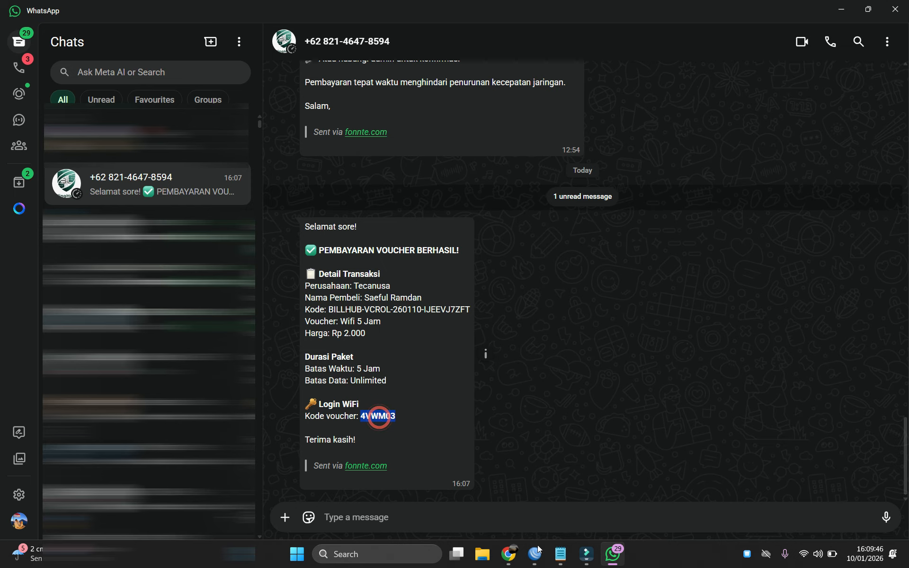
pyautogui.click(508, 554)
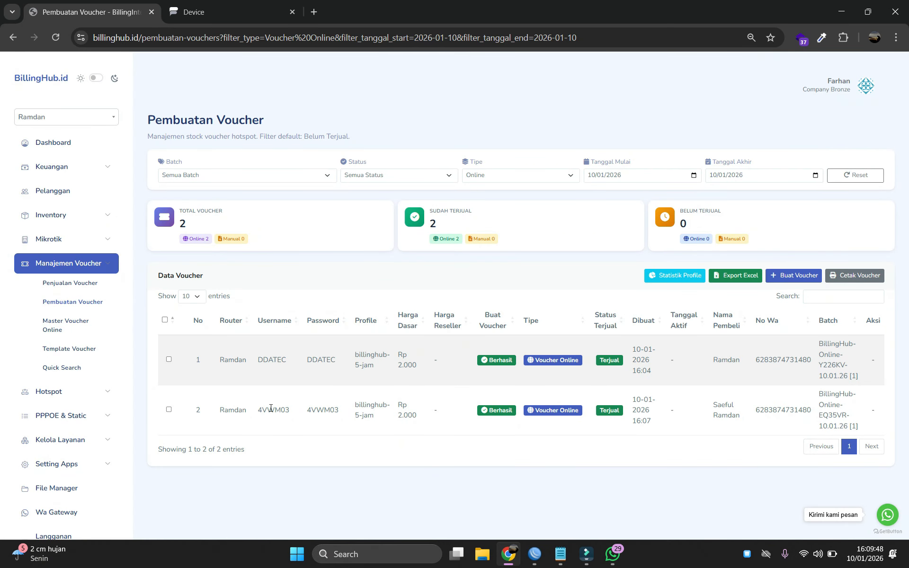
# Search the online voucher list for the pasted voucher code to confirm it is sold
pyautogui.click(331, 451)
pyautogui.hotkey('ctrl', 'f')
pyautogui.hotkey('ctrl', 'v')
pyautogui.click(292, 424)
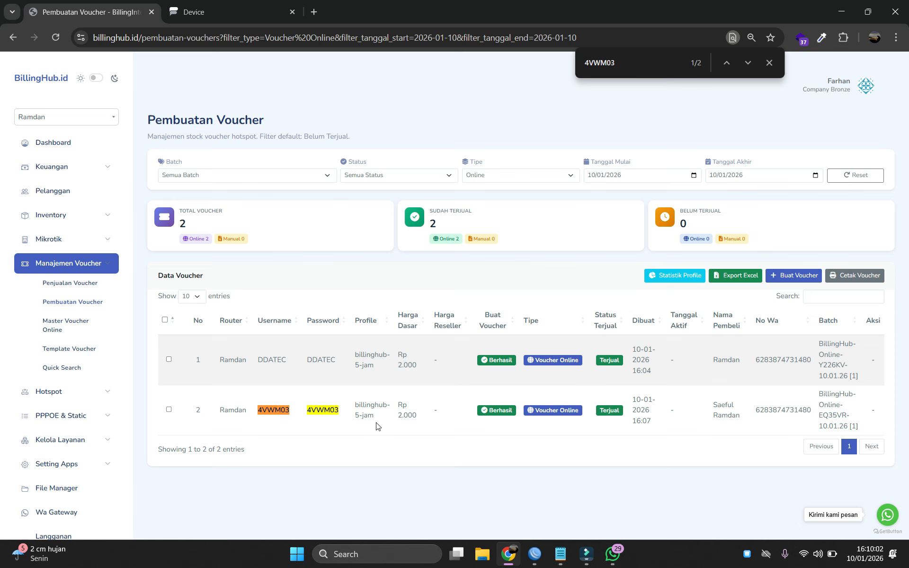
pyautogui.click(534, 553)
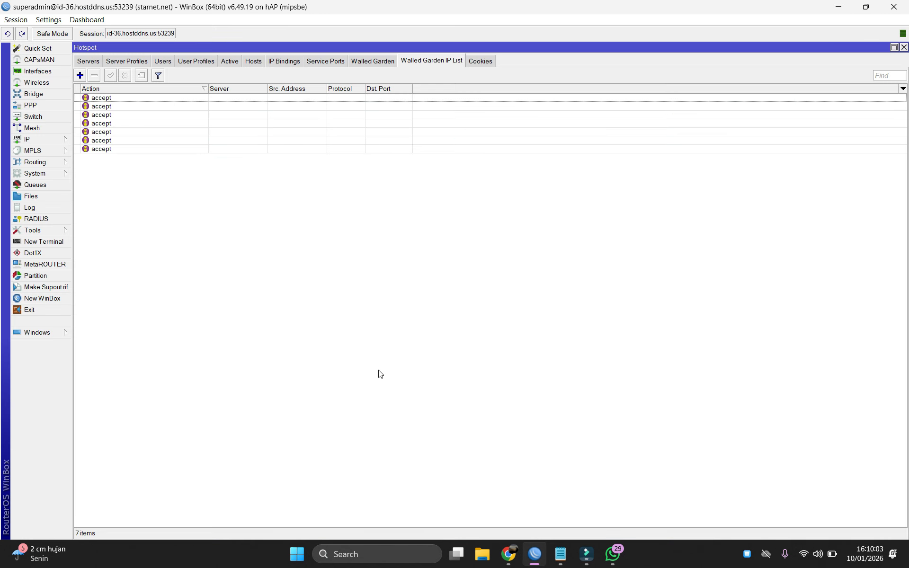
# Find the new voucher among WinBox hotspot users and open its details showing profile billinghub-5-jam
pyautogui.click(161, 61)
pyautogui.click(326, 194)
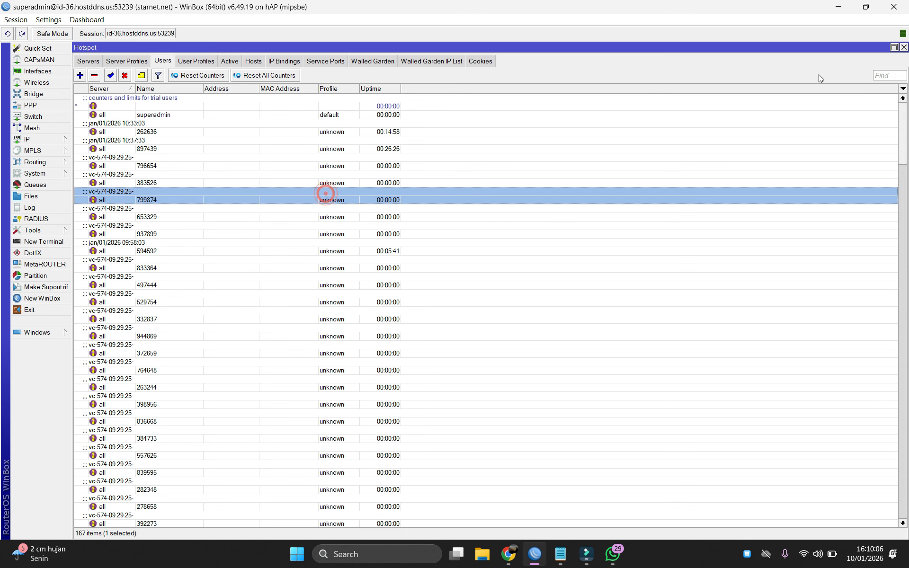
pyautogui.click(883, 78)
pyautogui.hotkey('ctrl', 'v')
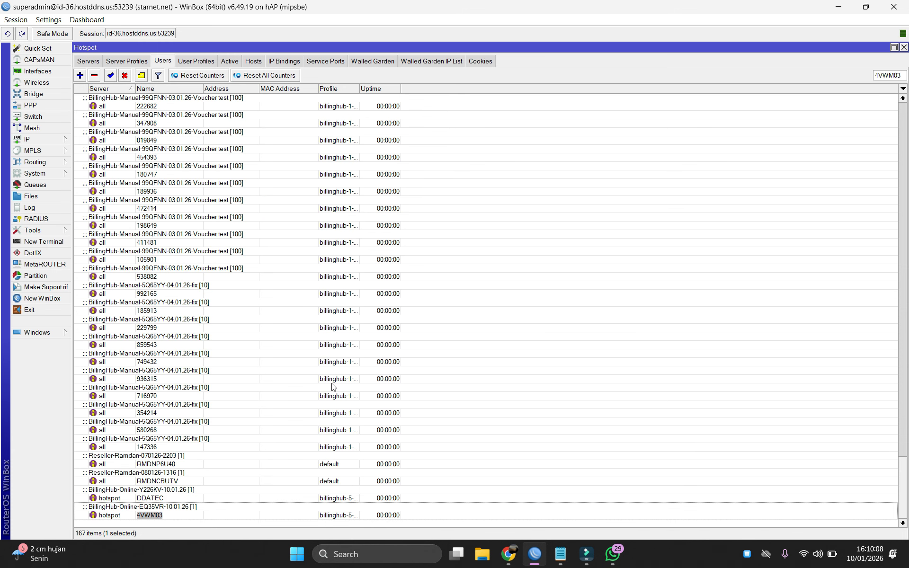
pyautogui.click(209, 513)
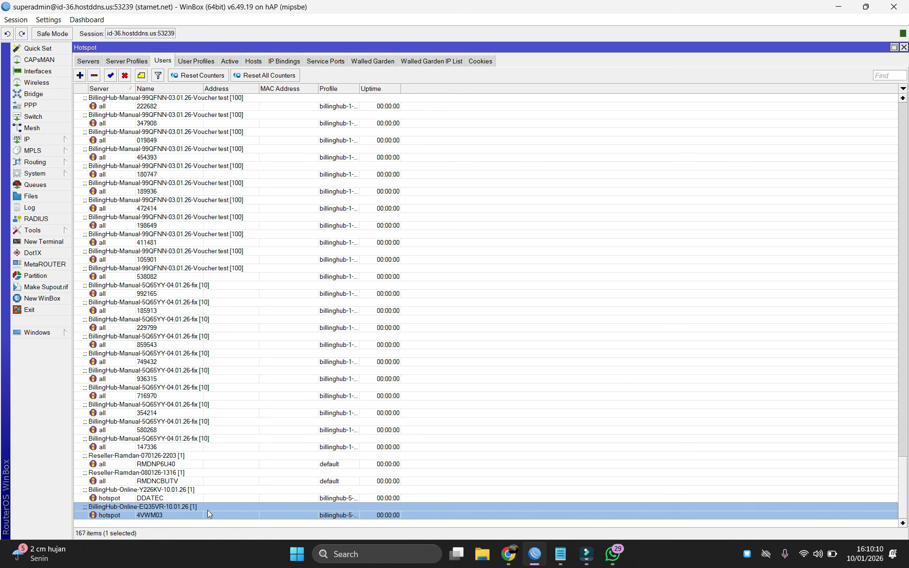
pyautogui.doubleClick(337, 517)
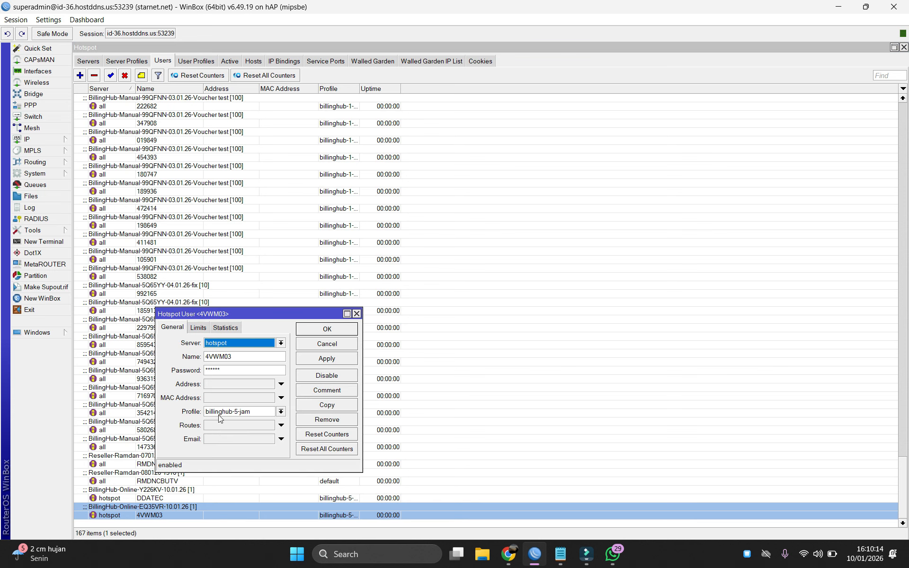
pyautogui.click(504, 554)
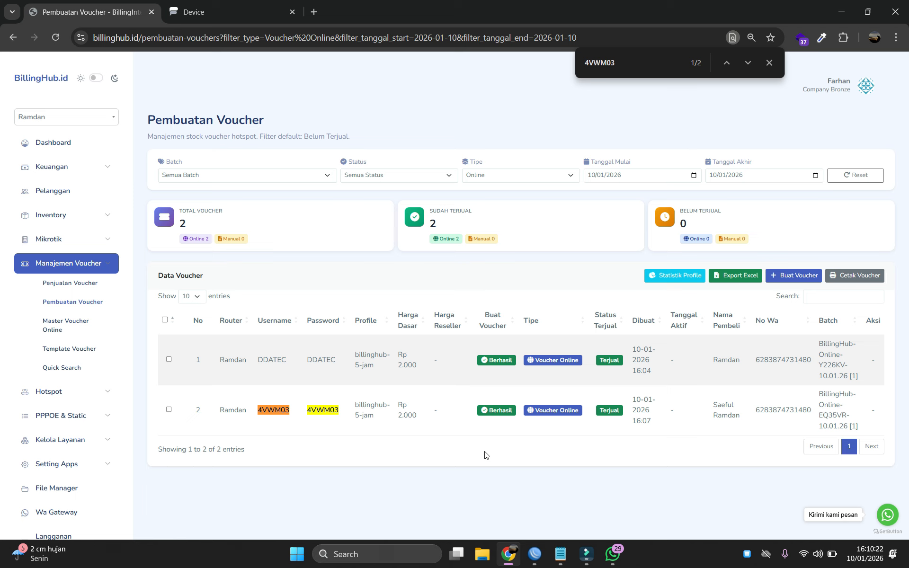
pyautogui.click(561, 564)
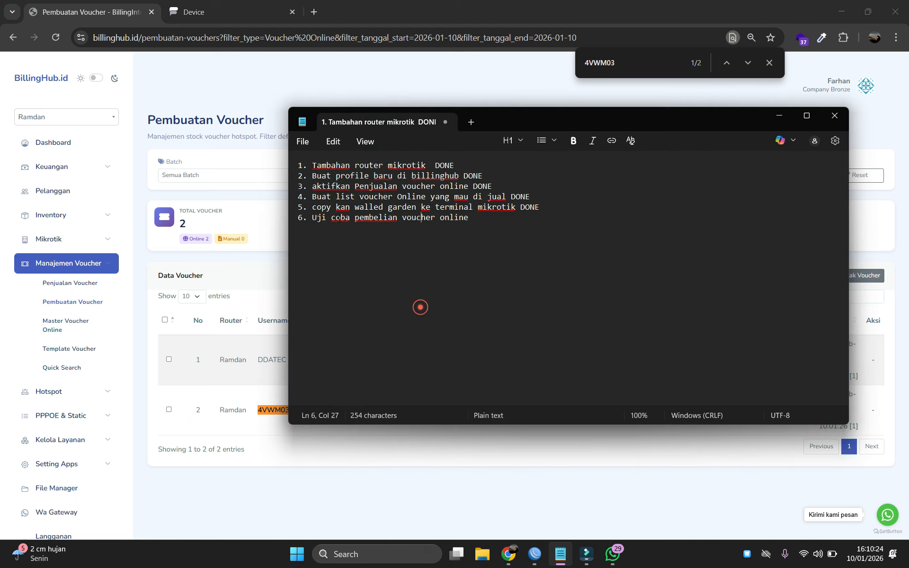
pyautogui.moveTo(485, 219); pyautogui.dragTo(296, 220)
pyautogui.click(490, 245)
pyautogui.click(238, 283)
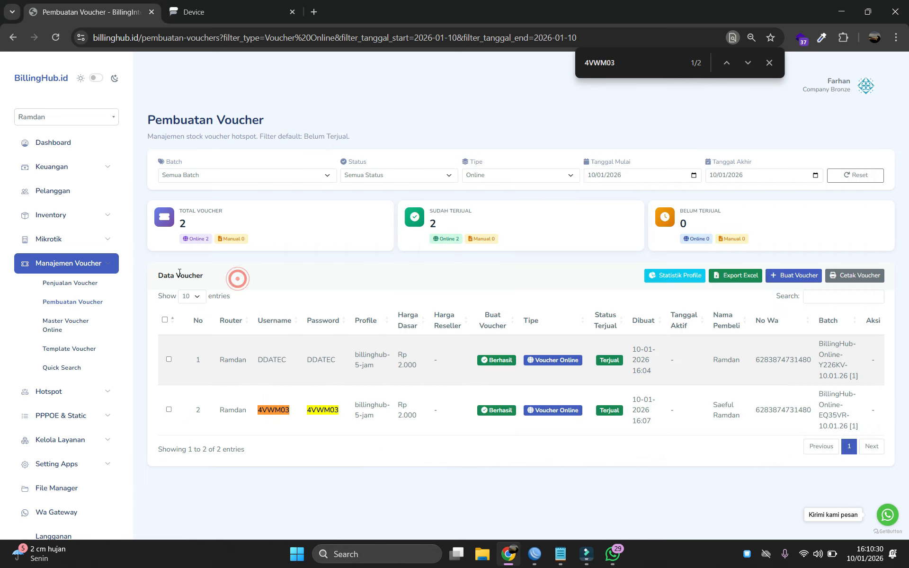
pyautogui.click(87, 265)
pyautogui.click(87, 265)
# Open the Penarikan Saldo form from Penjualan Voucher and highlight the Rp 200.000 minimum
pyautogui.click(83, 286)
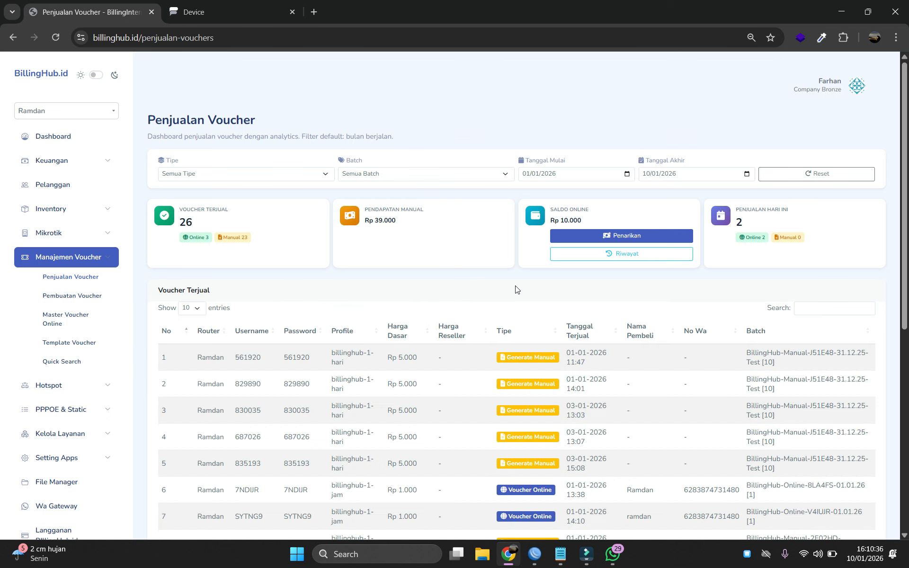
pyautogui.click(624, 234)
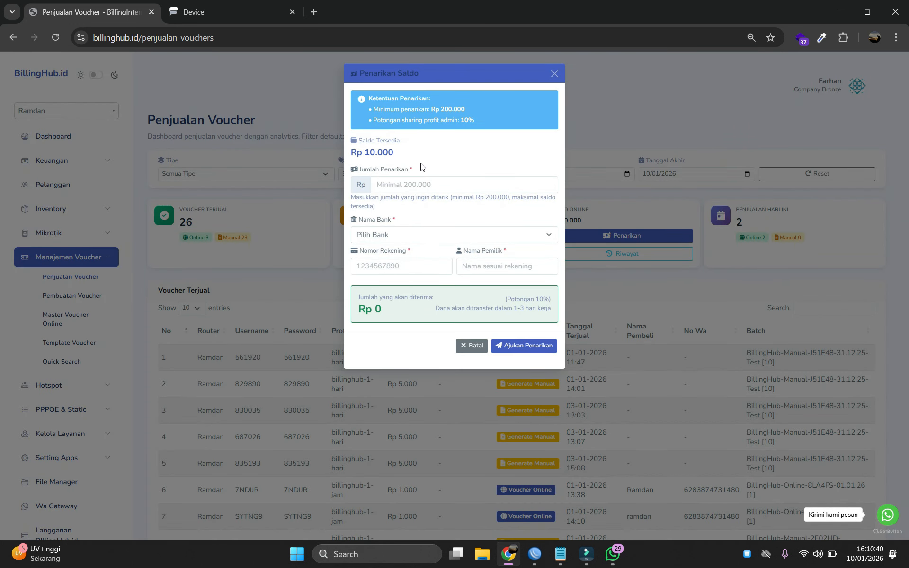
pyautogui.moveTo(483, 197); pyautogui.dragTo(509, 198)
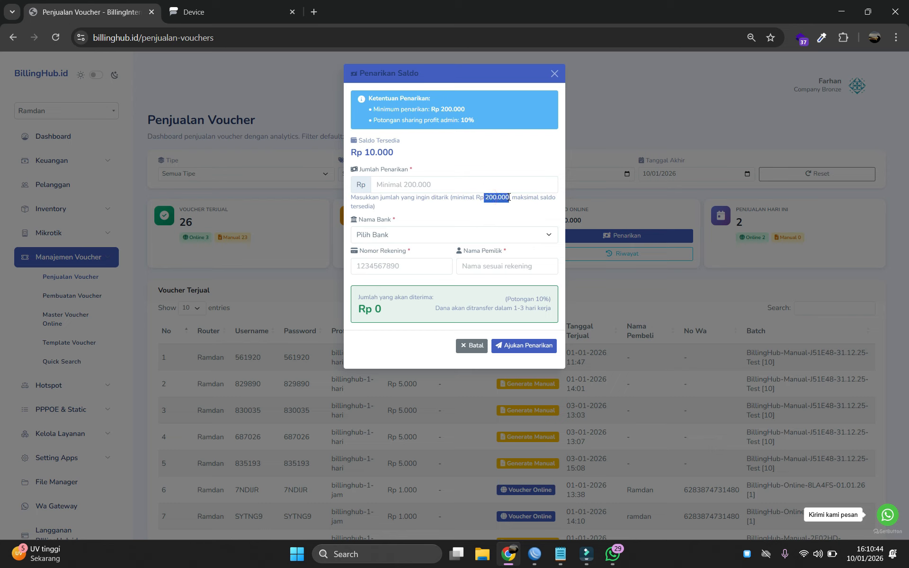